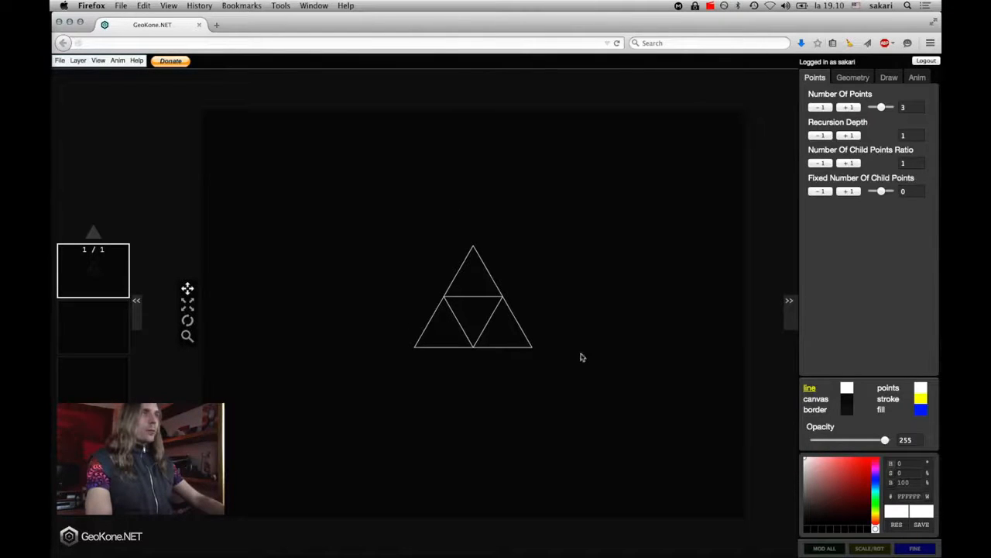
- Enlarge the nested triangle figure on the canvas
{"action": "key", "text": "alt+Up"}
{"action": "key", "text": "alt+Up"}
{"action": "key", "text": "alt+Down"}
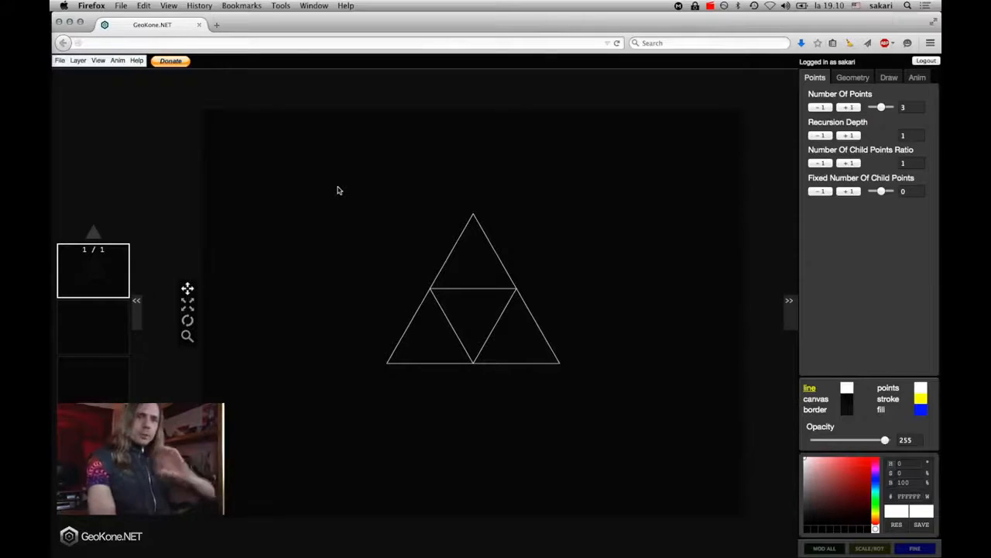
- Switch the workspace to fullscreen and set the canvas size to 800 x 800 px
{"action": "left_click", "coordinate": [98, 62]}
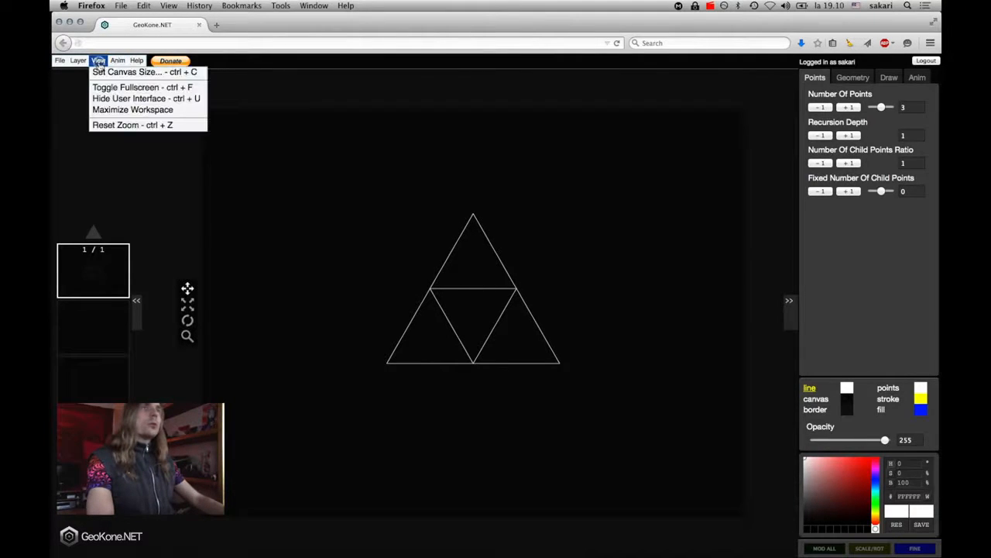
{"action": "left_click", "coordinate": [105, 88]}
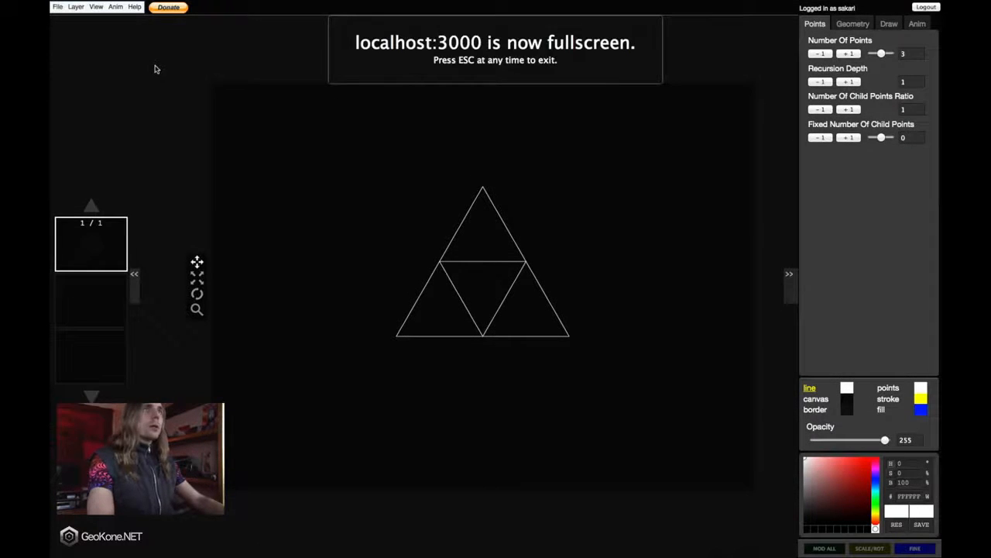
{"action": "left_click", "coordinate": [96, 6]}
{"action": "left_click", "coordinate": [94, 17]}
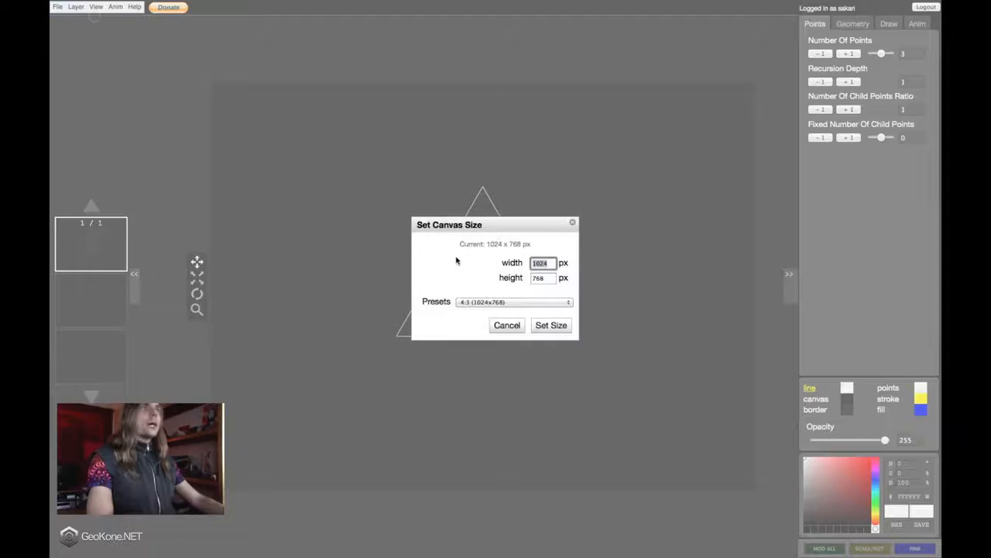
{"action": "key", "text": "BackSpace"}
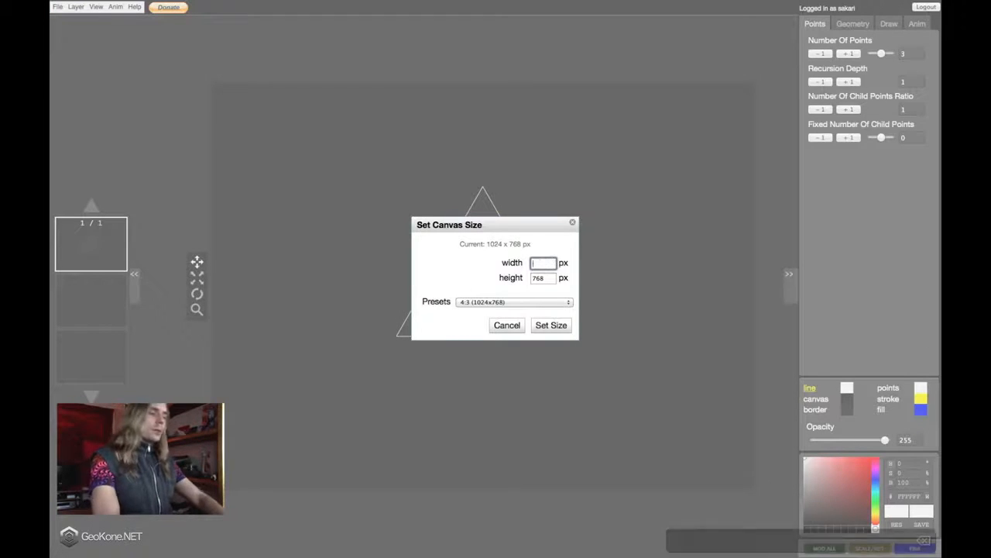
{"action": "type", "text": "800"}
{"action": "key", "text": "Tab"}
{"action": "type", "text": "800"}
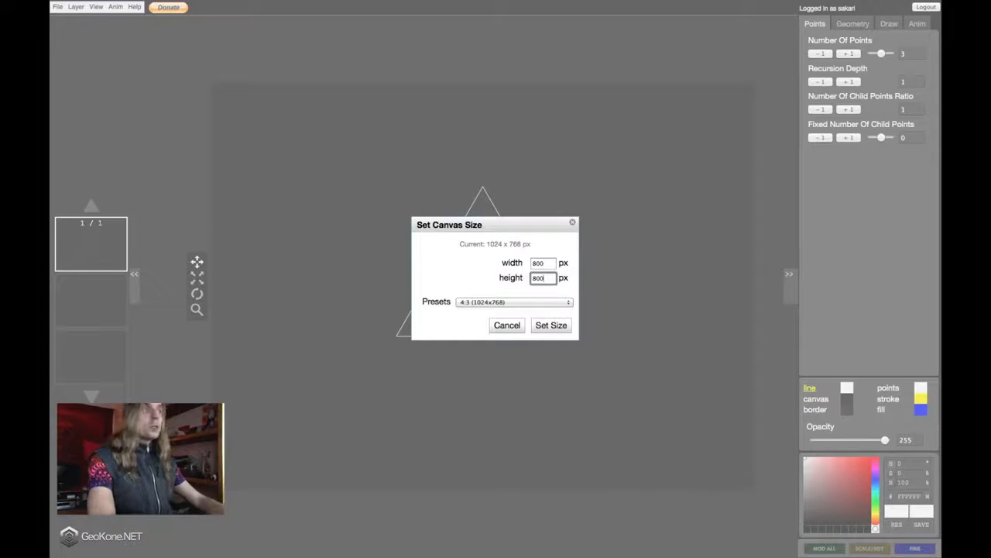
{"action": "left_click", "coordinate": [547, 333]}
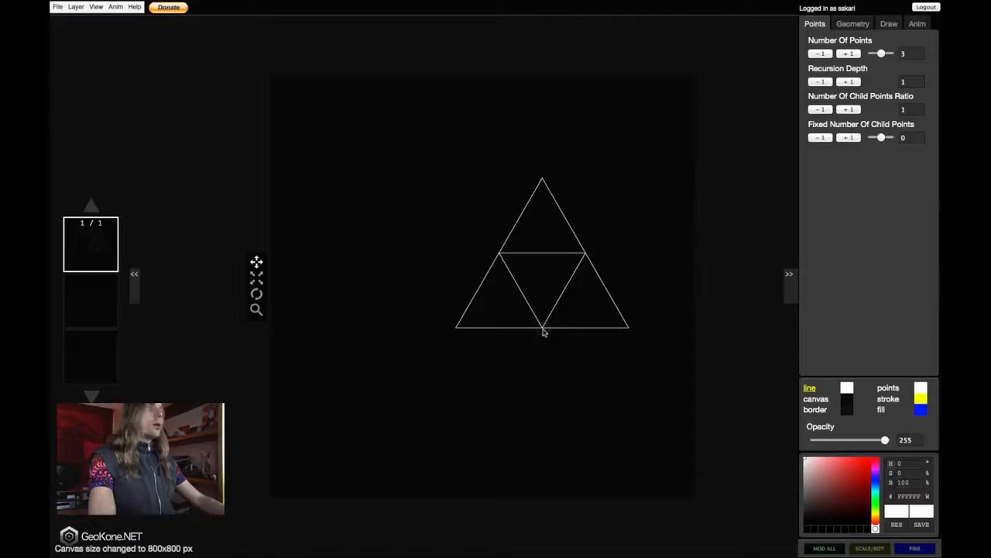
- Center the triangle layer on the canvas both horizontally and vertically
{"action": "left_click", "coordinate": [77, 7]}
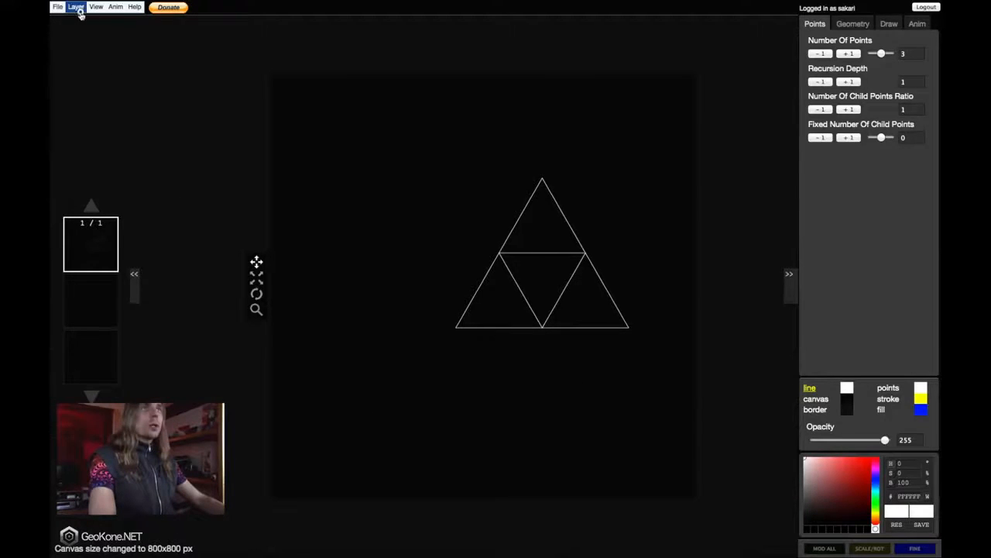
{"action": "left_click", "coordinate": [122, 135]}
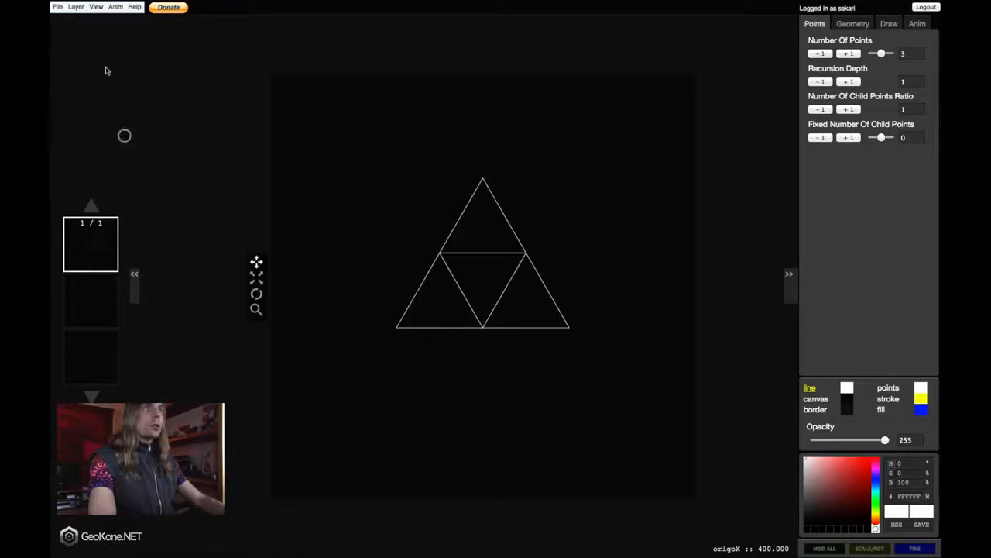
{"action": "left_click", "coordinate": [78, 7]}
{"action": "left_click", "coordinate": [101, 146]}
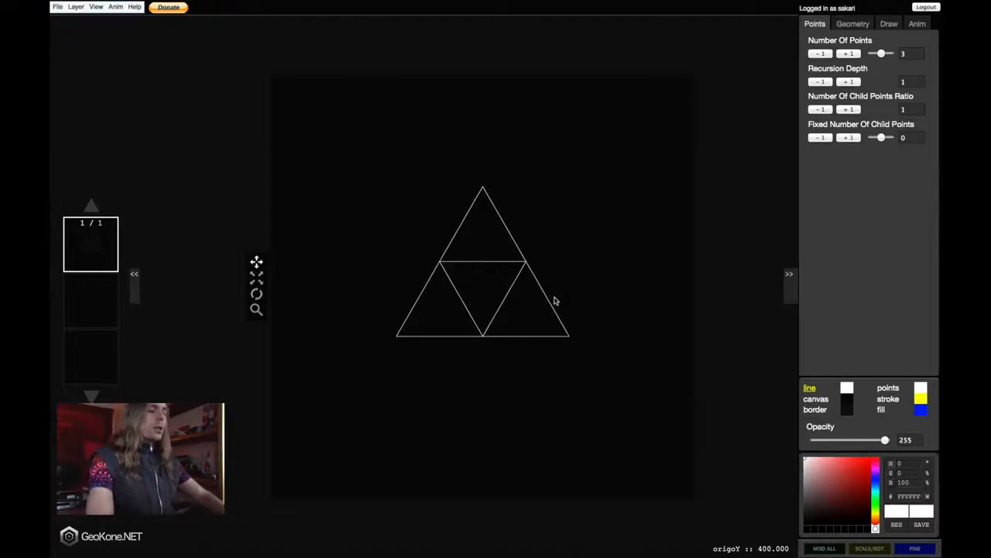
- Turn on drawing of the figure's base triangle, toggling it to compare both looks
{"action": "key", "text": "b"}
{"action": "key", "text": "b"}
{"action": "key", "text": "b"}
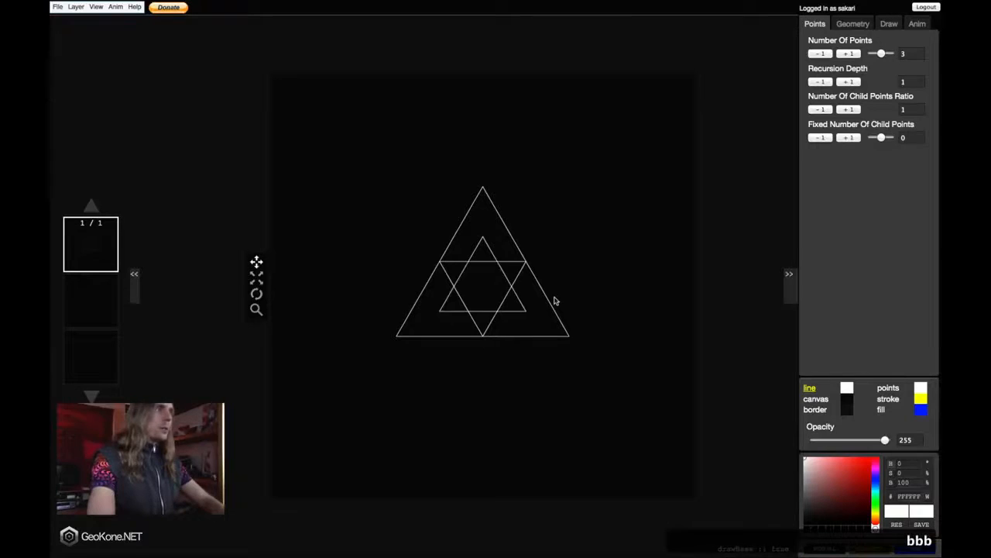
{"action": "key", "text": "b"}
{"action": "key", "text": "b"}
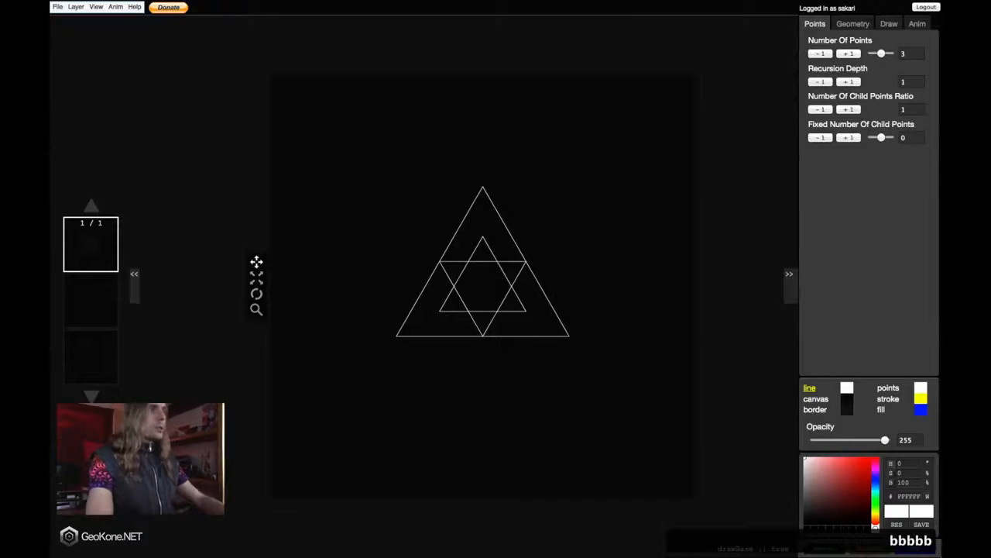
{"action": "key", "text": "b"}
{"action": "key", "text": "b"}
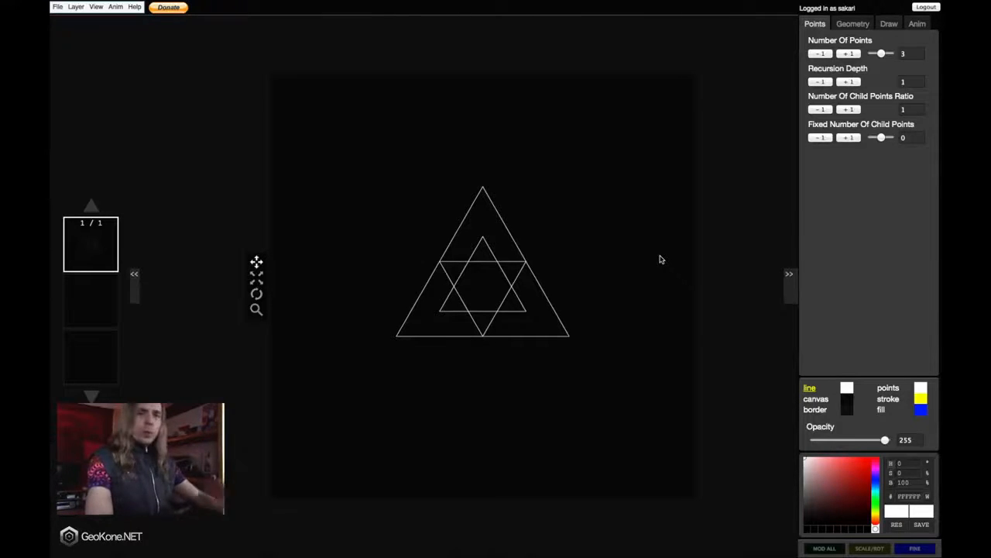
- Disable the Scale animation, enable the Rotate animation and start playing it
{"action": "left_click", "coordinate": [917, 25]}
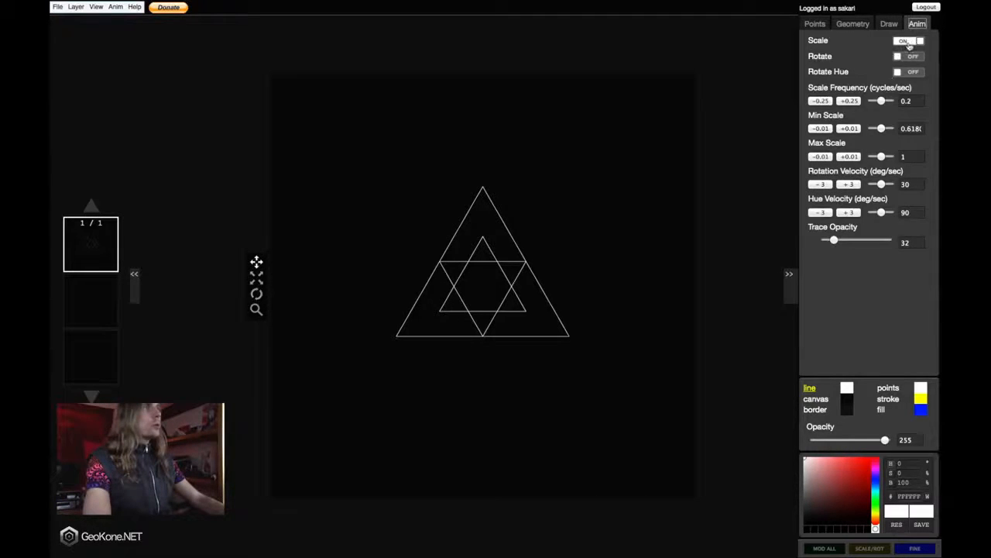
{"action": "left_click", "coordinate": [906, 42]}
{"action": "left_click", "coordinate": [909, 57]}
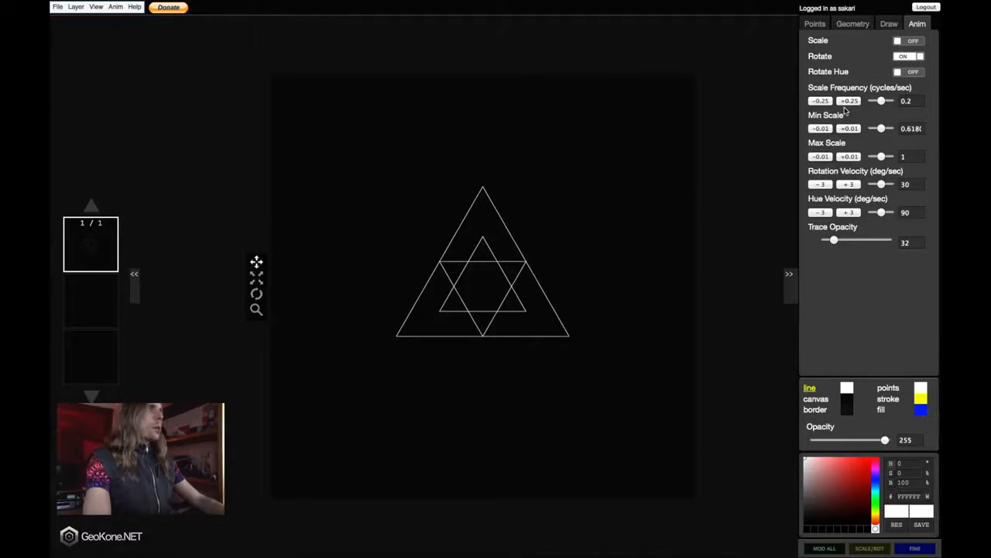
{"action": "left_click", "coordinate": [590, 206]}
{"action": "key", "text": "0"}
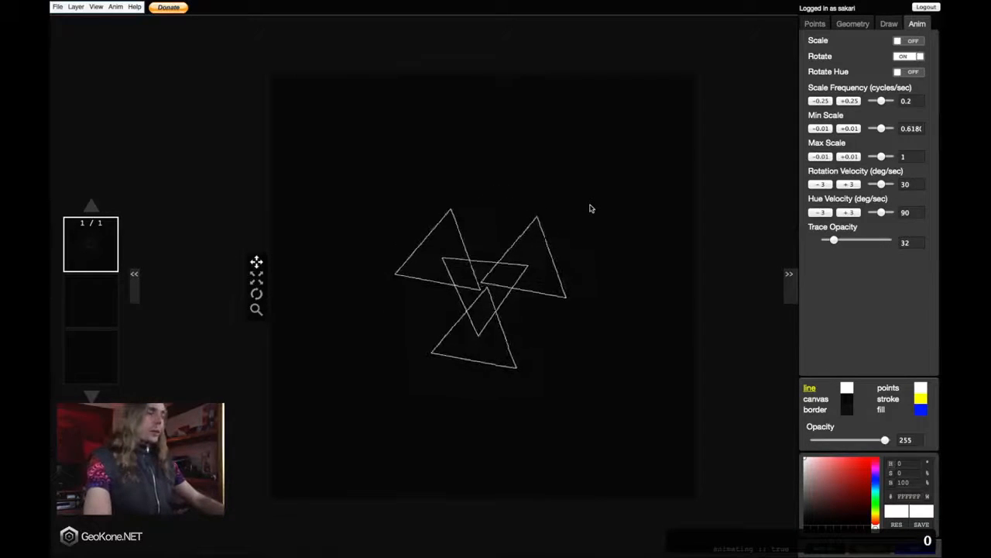
- Turn on point drawing and try other recursion depths and base visibility before restoring depth 1 with the base shown
{"action": "key", "text": "t"}
{"action": "key", "text": "s"}
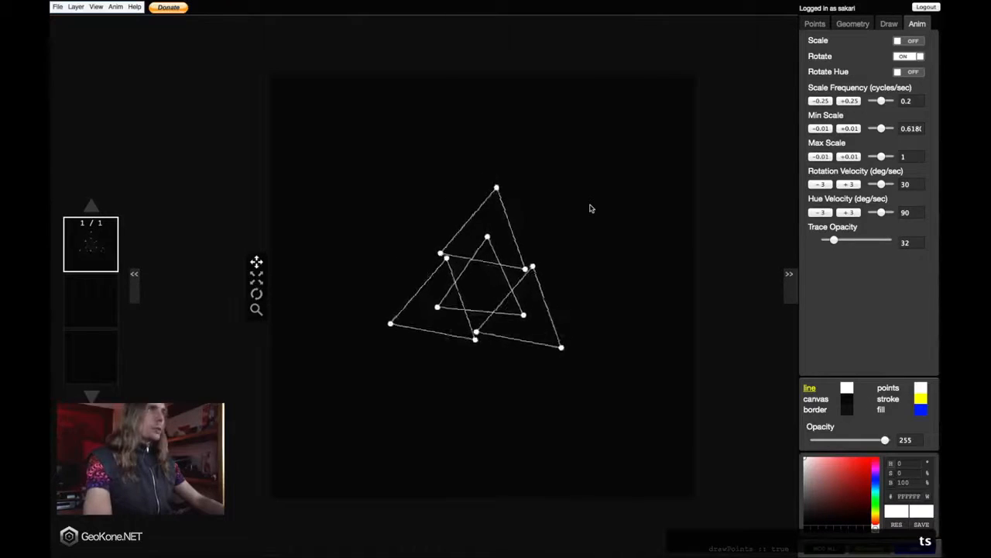
{"action": "key", "text": "x"}
{"action": "key", "text": "x"}
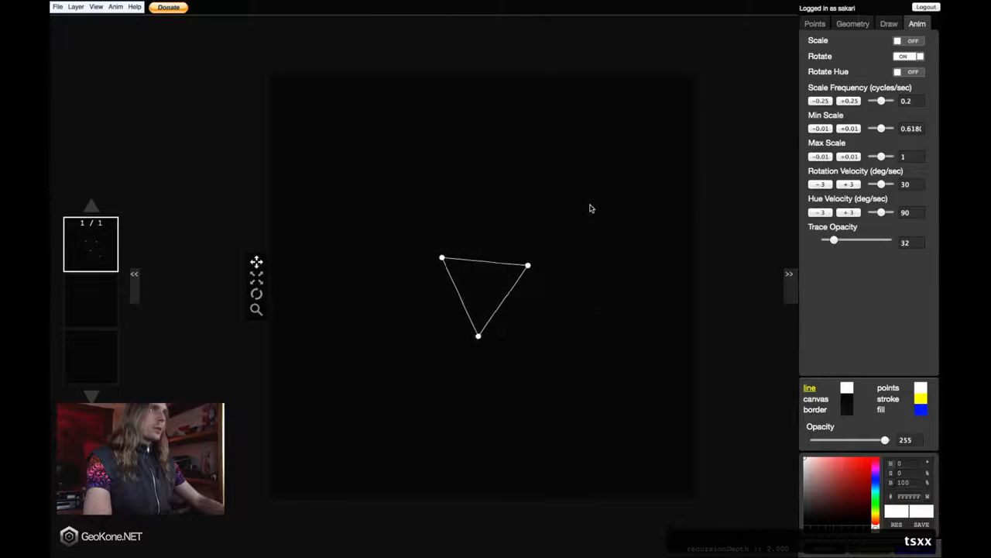
{"action": "key", "text": "s"}
{"action": "key", "text": "b"}
{"action": "key", "text": "b"}
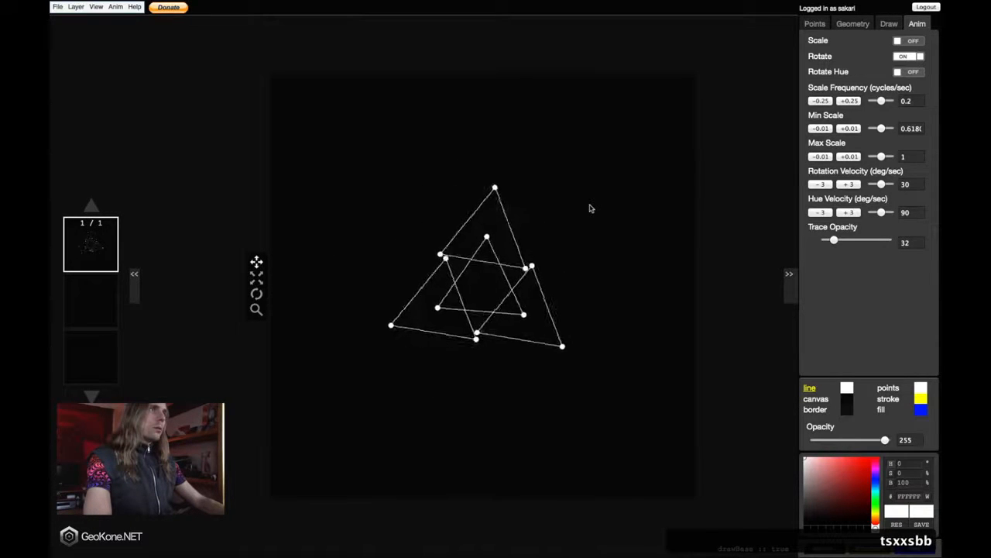
- Try the rotating figure with six points and bring it back to three points
{"action": "key", "text": "a"}
{"action": "key", "text": "a"}
{"action": "key", "text": "a"}
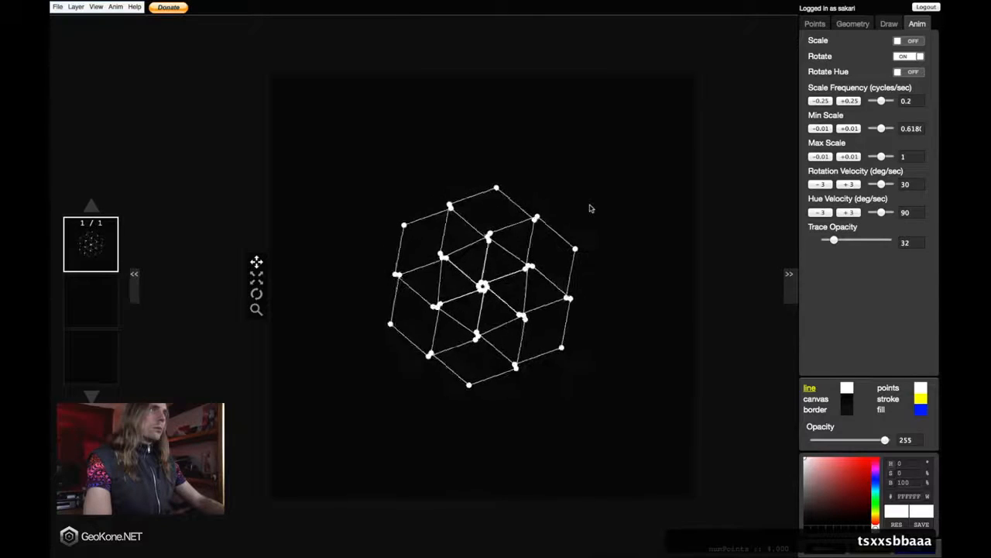
{"action": "key", "text": "z"}
{"action": "key", "text": "z"}
- Vary the child radius ratio of the rotating figure and end with it at 1.2
{"action": "key", "text": "q"}
{"action": "key", "text": "q"}
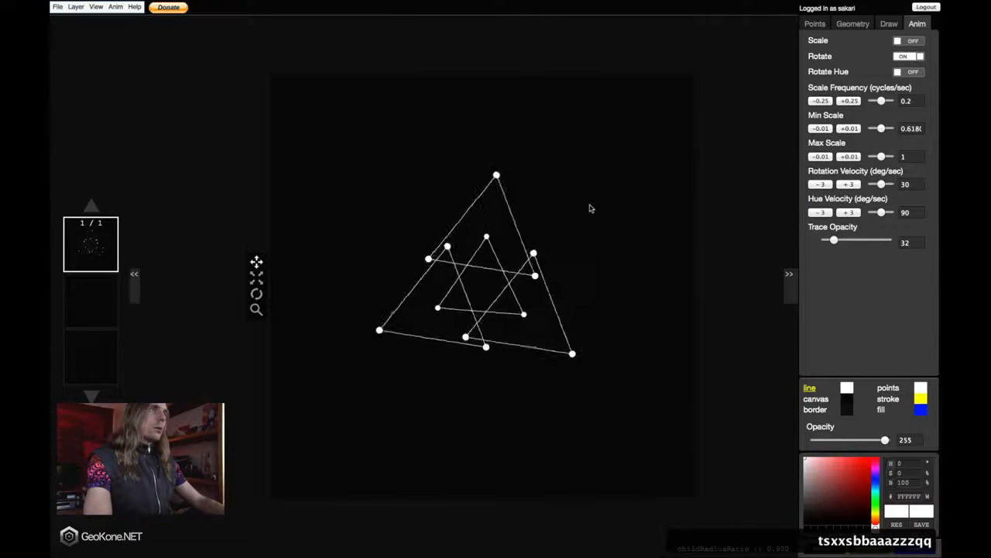
{"action": "key", "text": "q"}
{"action": "key", "text": "q"}
{"action": "key", "text": "q"}
{"action": "key", "text": "q"}
{"action": "key", "text": "q"}
{"action": "key", "text": "w"}
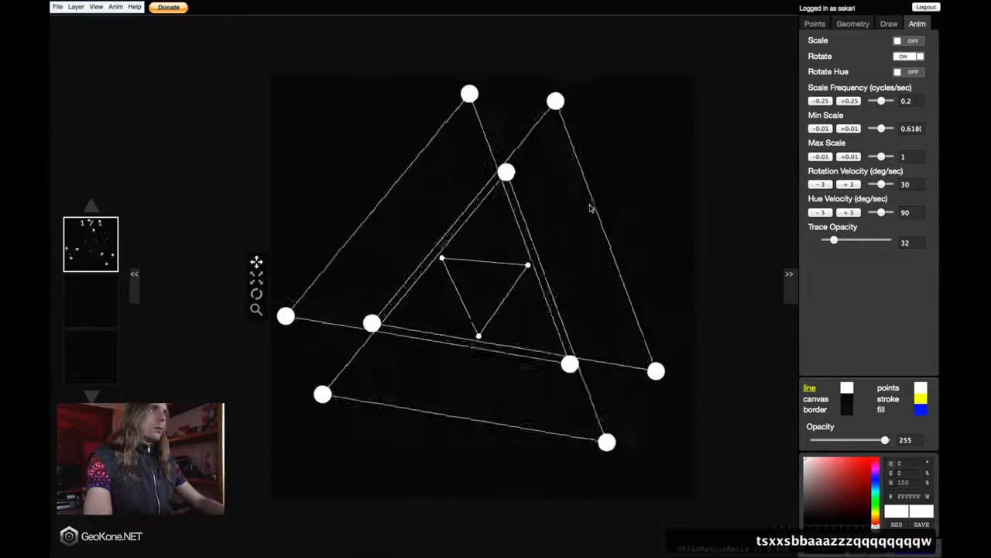
{"action": "key", "text": "q"}
{"action": "key", "text": "q"}
{"action": "key", "text": "q"}
{"action": "key", "text": "q"}
{"action": "key", "text": "q"}
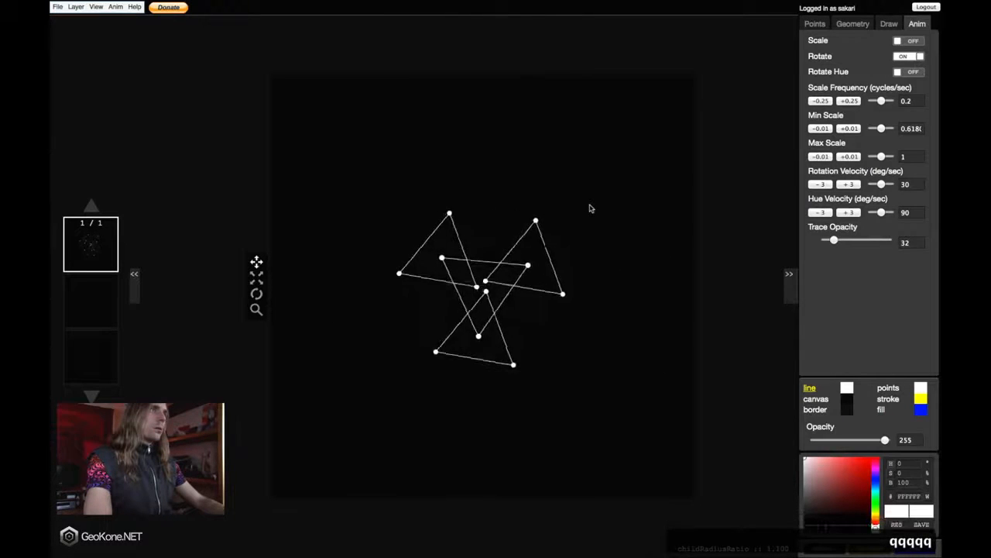
{"action": "key", "text": "q"}
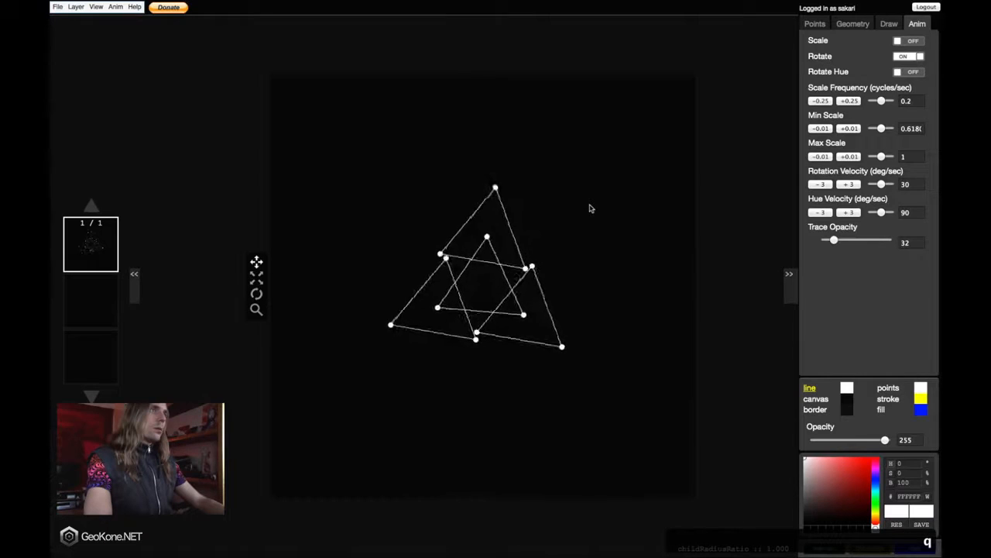
{"action": "key", "text": "w"}
{"action": "key", "text": "w"}
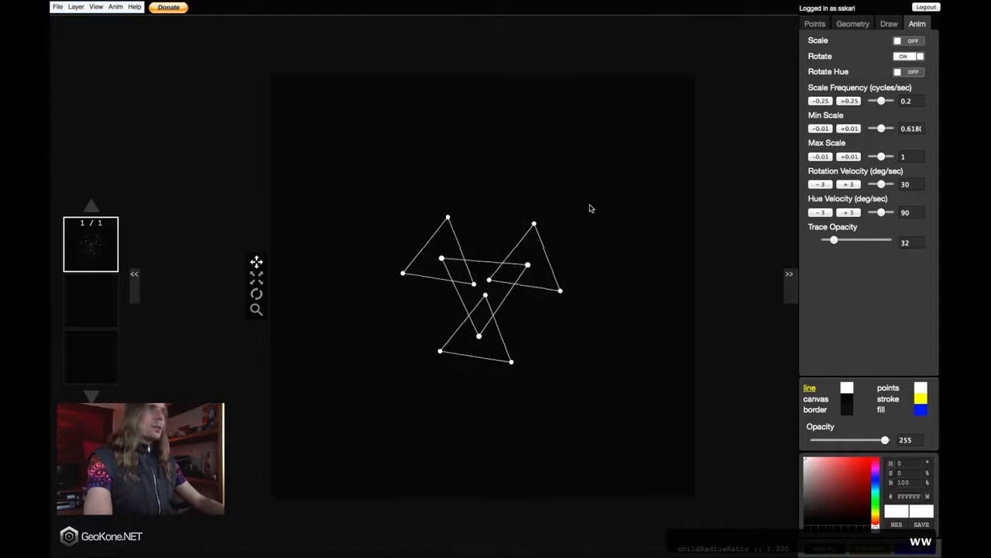
- Scale the figure up to fill most of the canvas and reduce its number of points to 2
{"action": "key", "text": "2"}
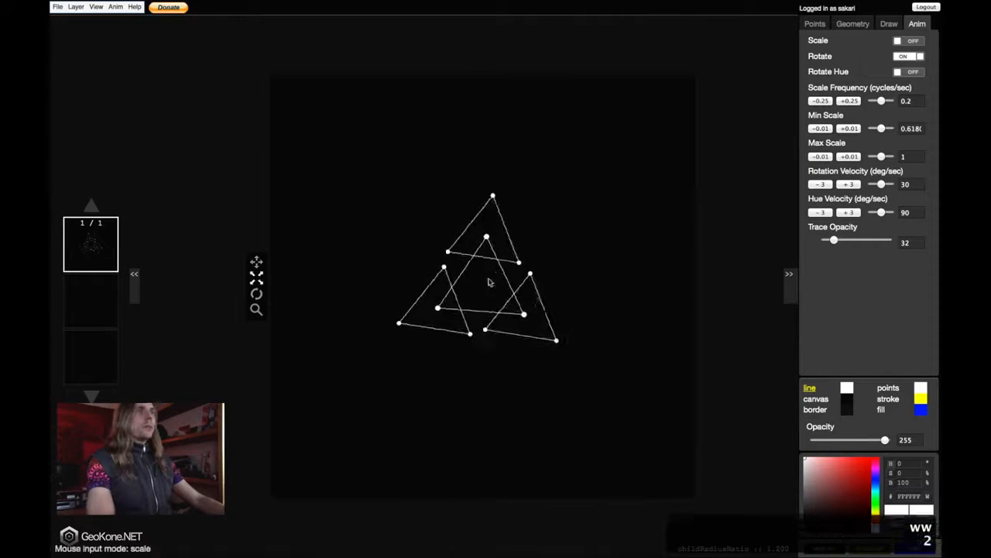
{"action": "left_click_drag", "start_coordinate": [491, 282], "coordinate": [505, 196]}
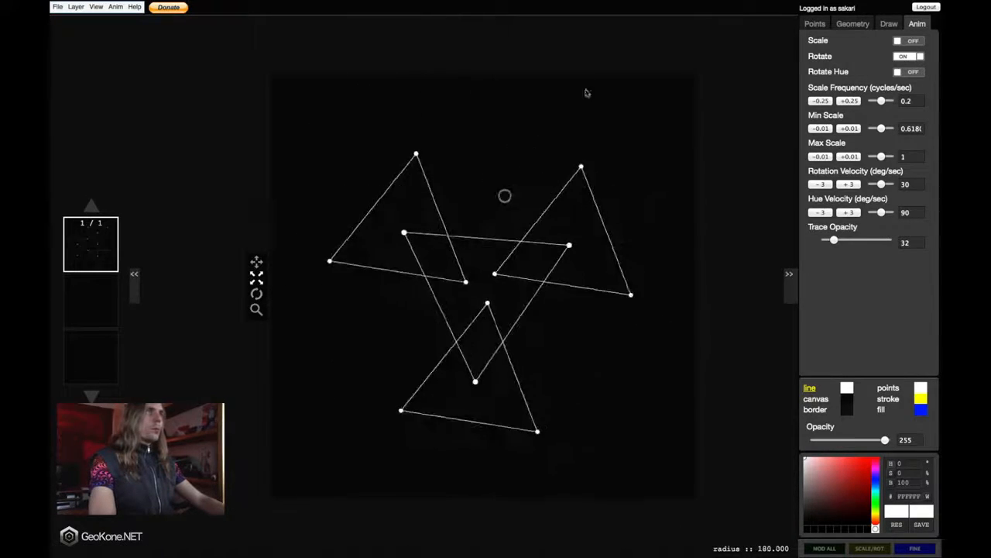
{"action": "left_click_drag", "start_coordinate": [488, 272], "coordinate": [479, 242]}
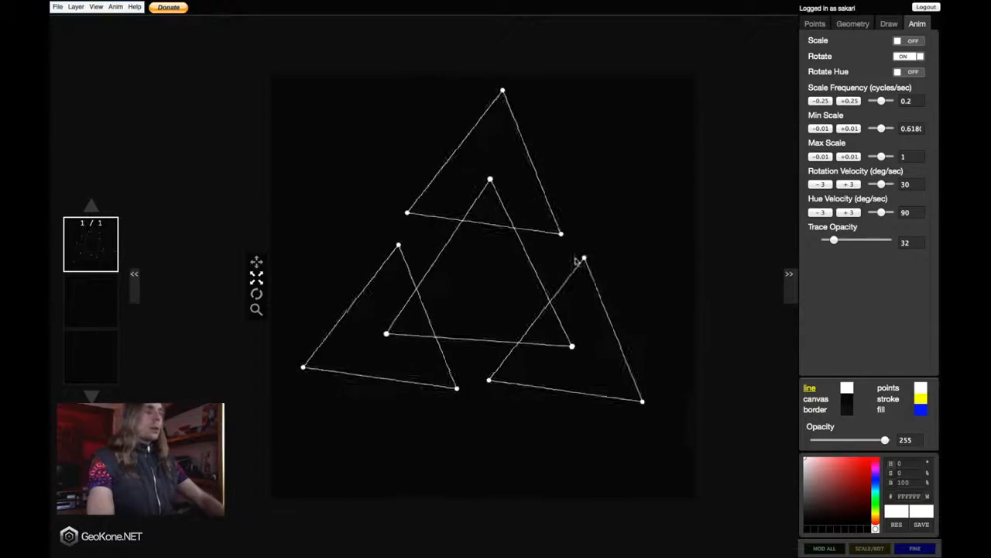
{"action": "key", "text": "z"}
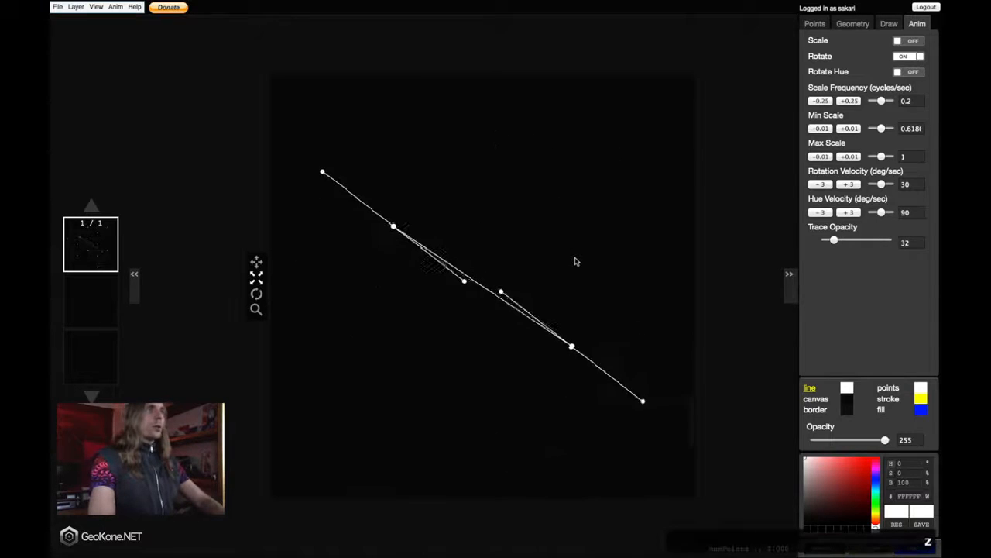
- Stop the animation and reset its scale and rotation
{"action": "key", "text": "0"}
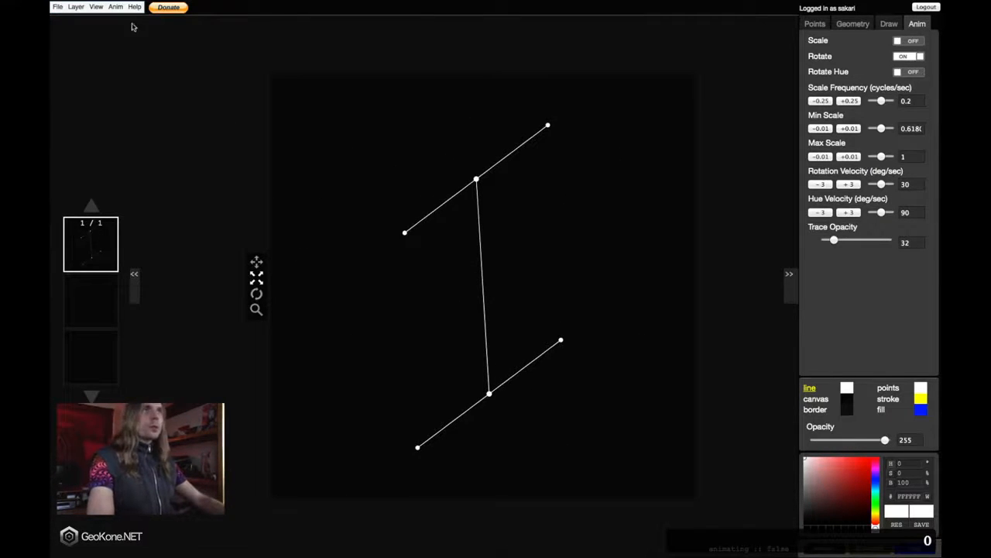
{"action": "left_click", "coordinate": [115, 7]}
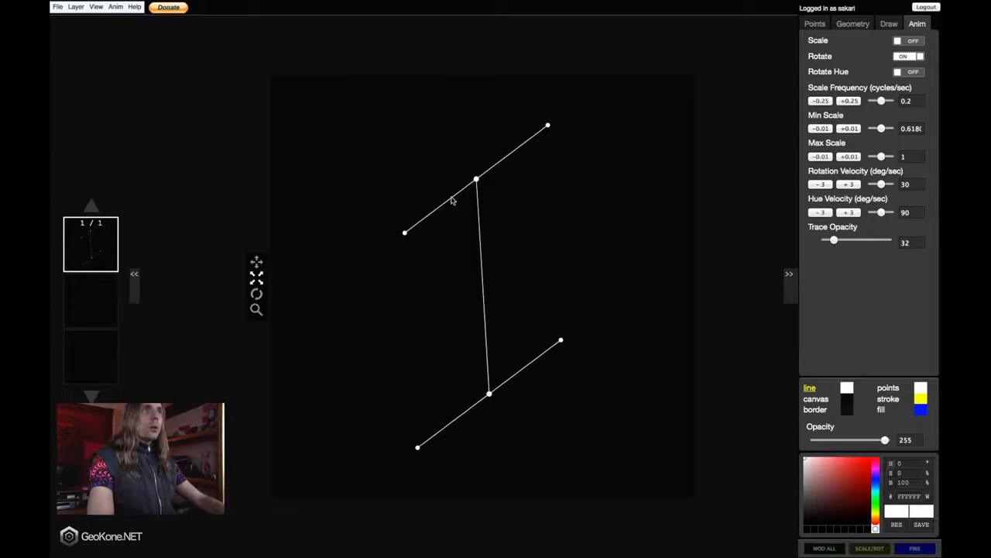
{"action": "left_click", "coordinate": [116, 7]}
{"action": "left_click", "coordinate": [133, 58]}
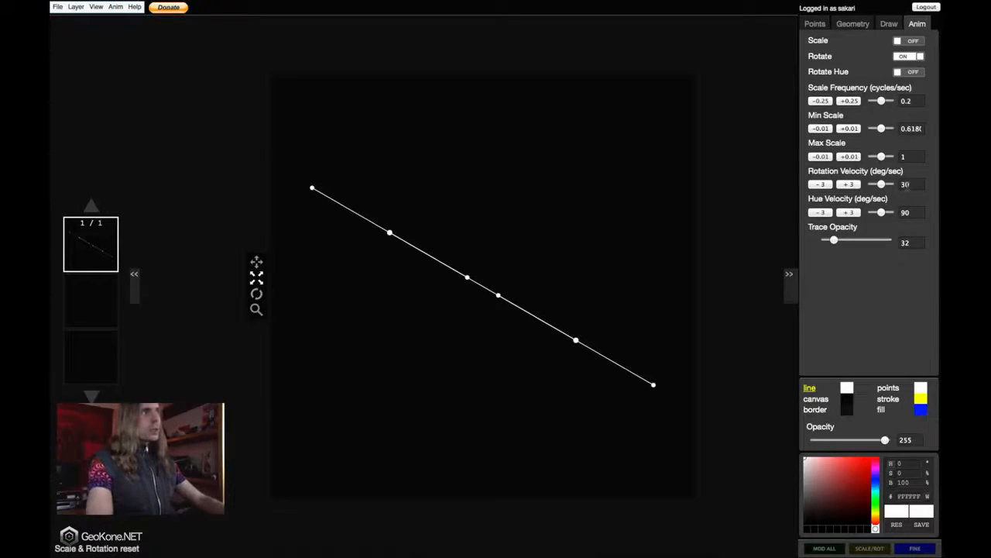
- Open the Rotation Velocity value for editing
{"action": "double_click", "coordinate": [905, 185]}
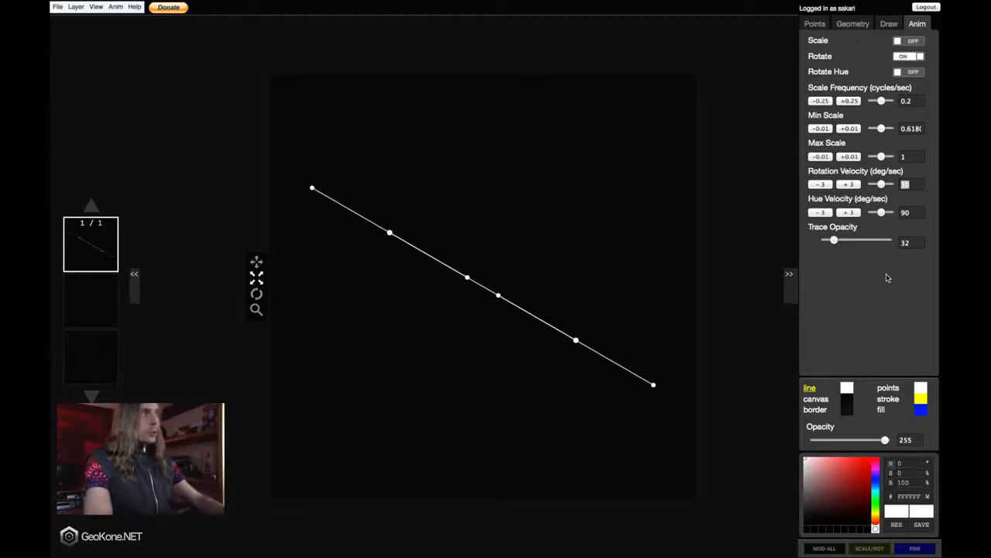
{"action": "left_click", "coordinate": [914, 187]}
- Close the qt folder window in Finder and switch to the Python session in Terminal
{"action": "key", "text": "ctrl+Left"}
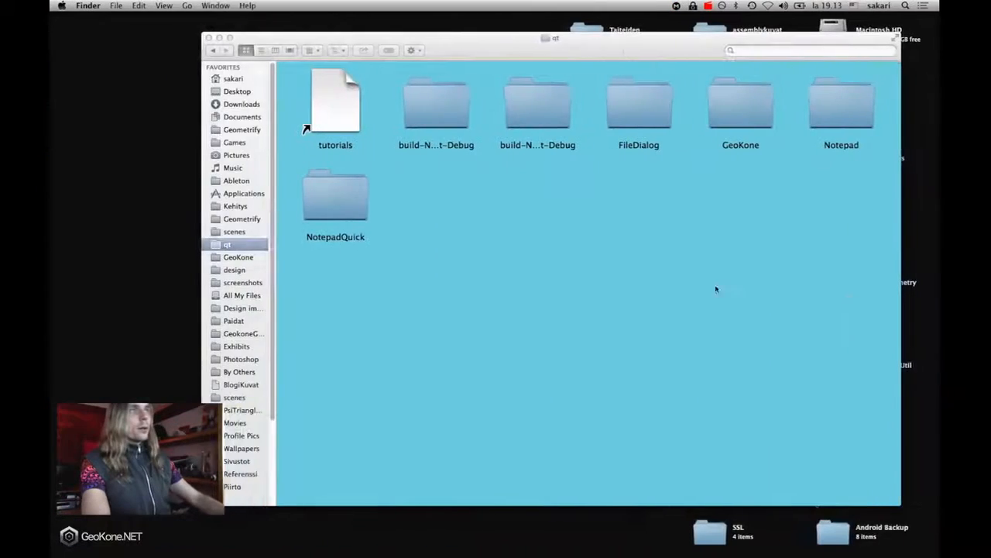
{"action": "key", "text": "super+w"}
{"action": "mouse_move", "coordinate": [51, 152]}
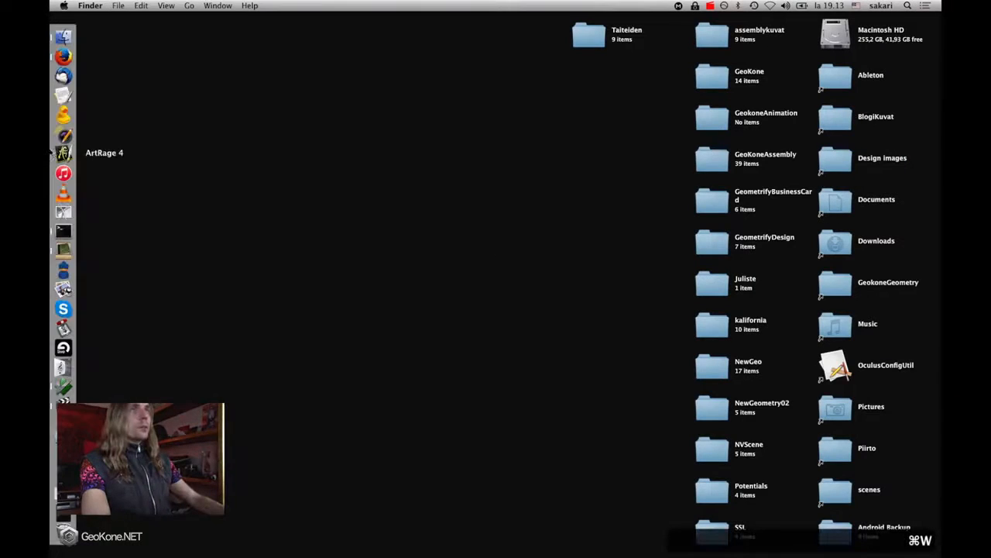
{"action": "left_click", "coordinate": [63, 230]}
{"action": "key", "text": "super+shift+bracketleft"}
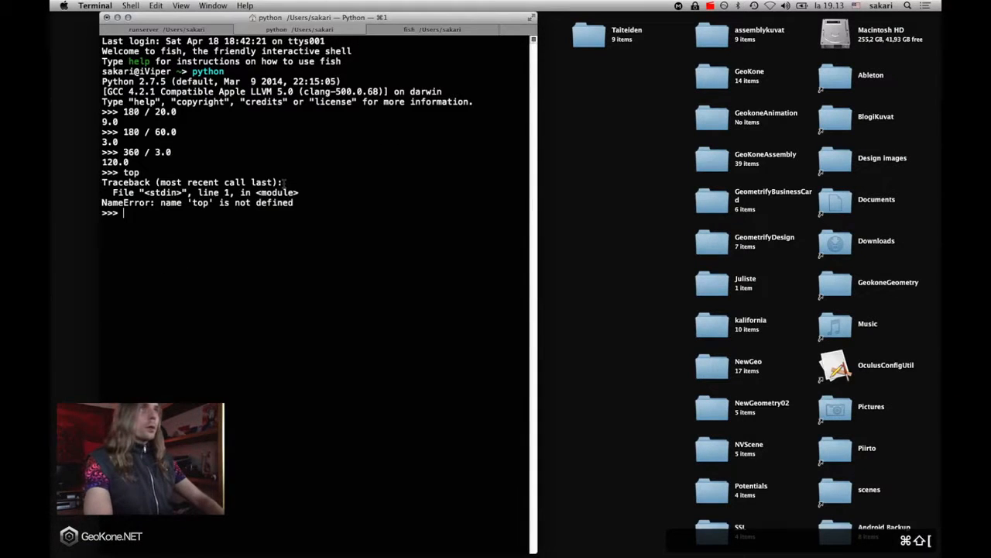
- Calculate 360.0 / 30.0 in the Python session
{"action": "type", "text": "360.0"}
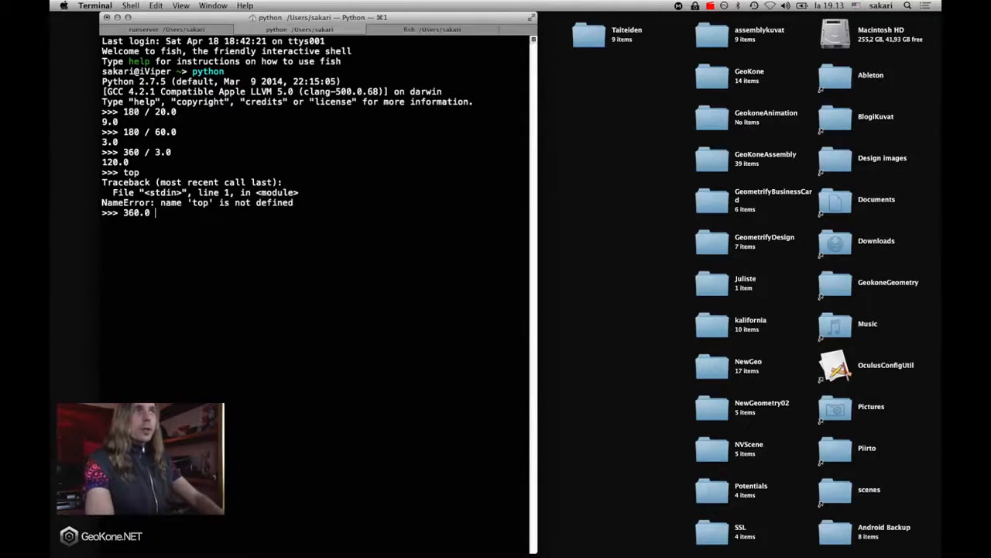
{"action": "type", "text": "/ 30.0"}
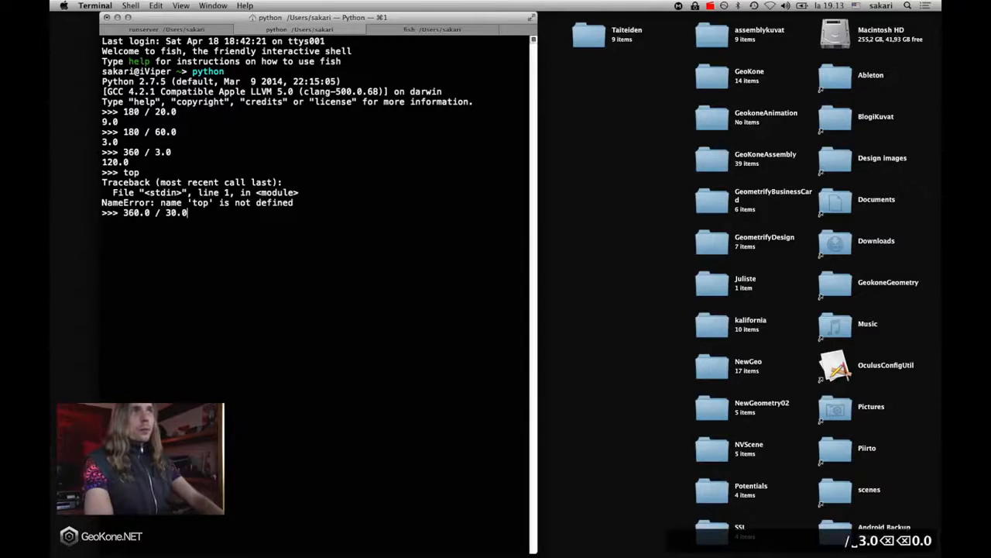
{"action": "key", "text": "Return"}
{"action": "key", "text": "BackSpace"}
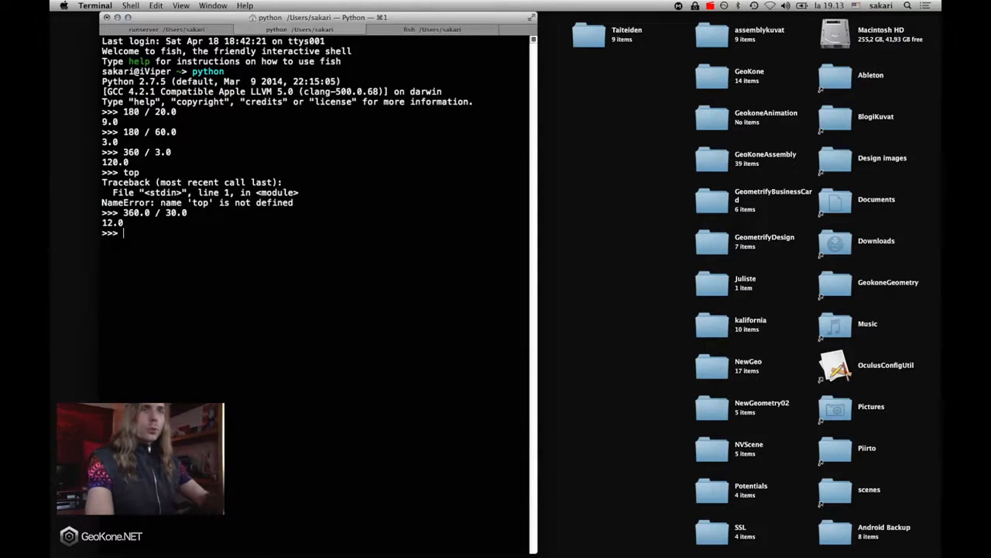
- Switch to GeoKone, play and stop the rotation for a preview, and reset scale and rotation
{"action": "key", "text": "ctrl+Right"}
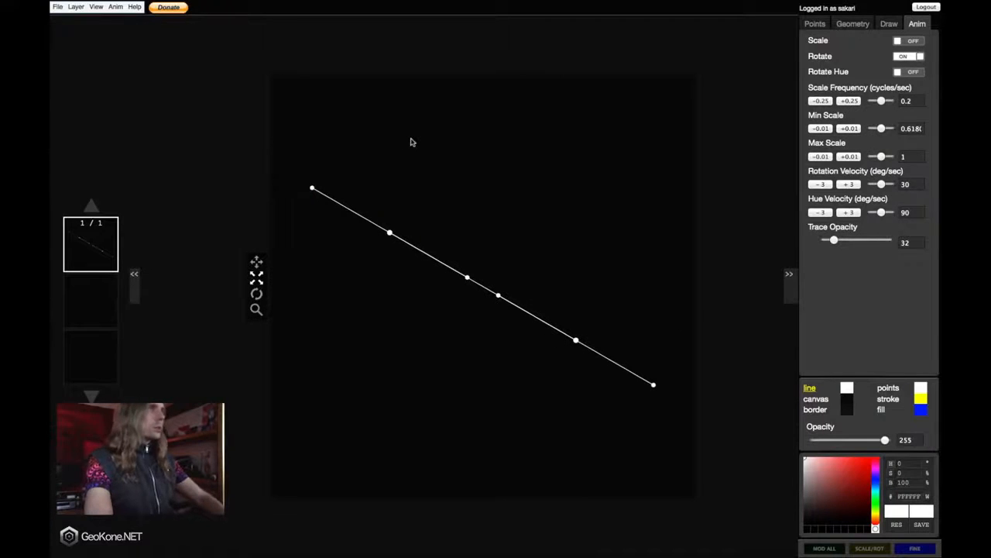
{"action": "key", "text": "0"}
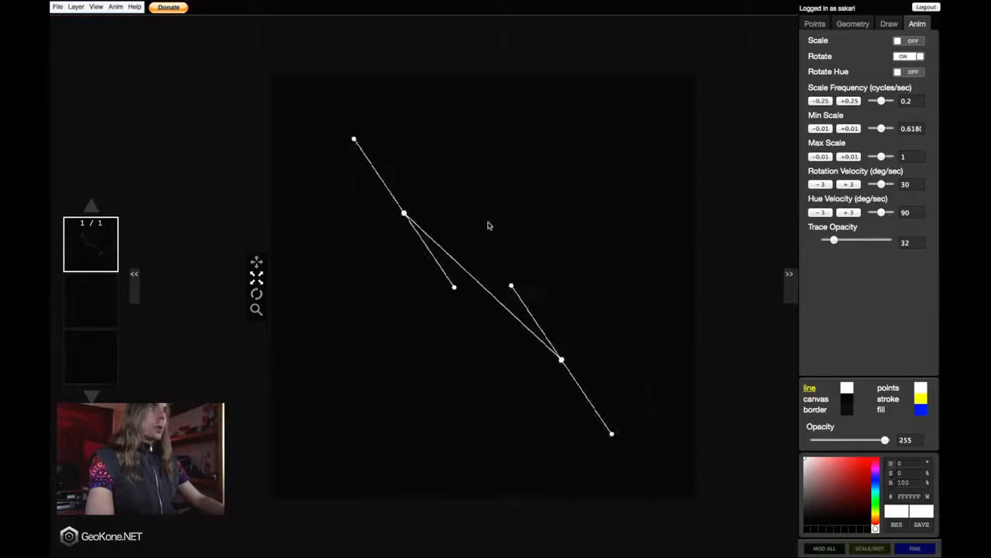
{"action": "key", "text": "0"}
{"action": "left_click", "coordinate": [116, 6]}
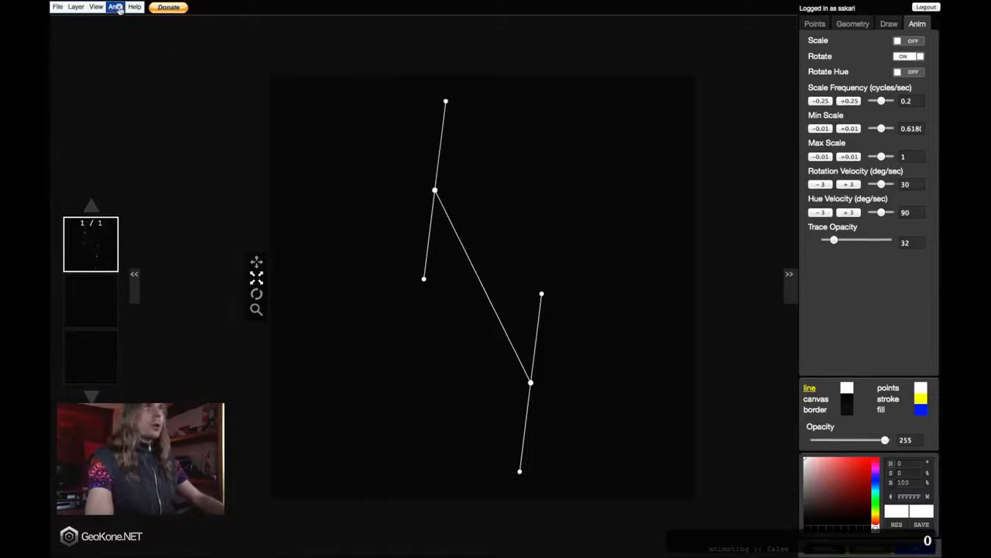
{"action": "left_click", "coordinate": [149, 57]}
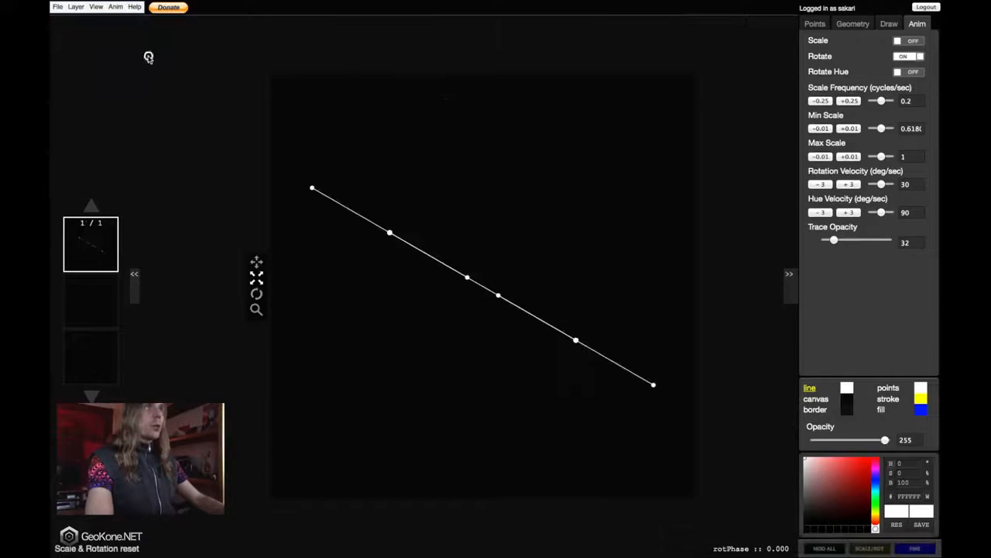
- Remove the figure's recursion level, preview the rotation of the single base line, and reset scale and rotation
{"action": "key", "text": "x"}
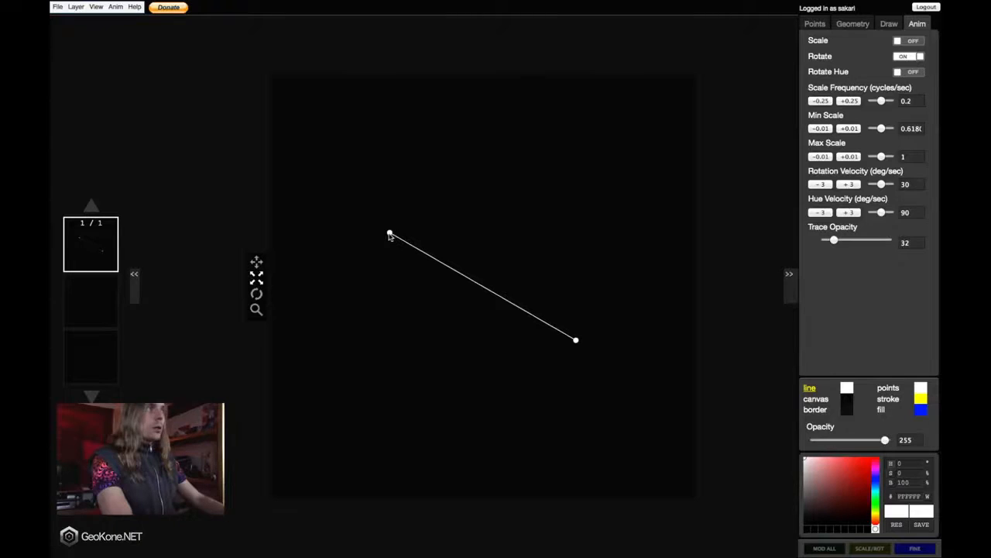
{"action": "key", "text": "0"}
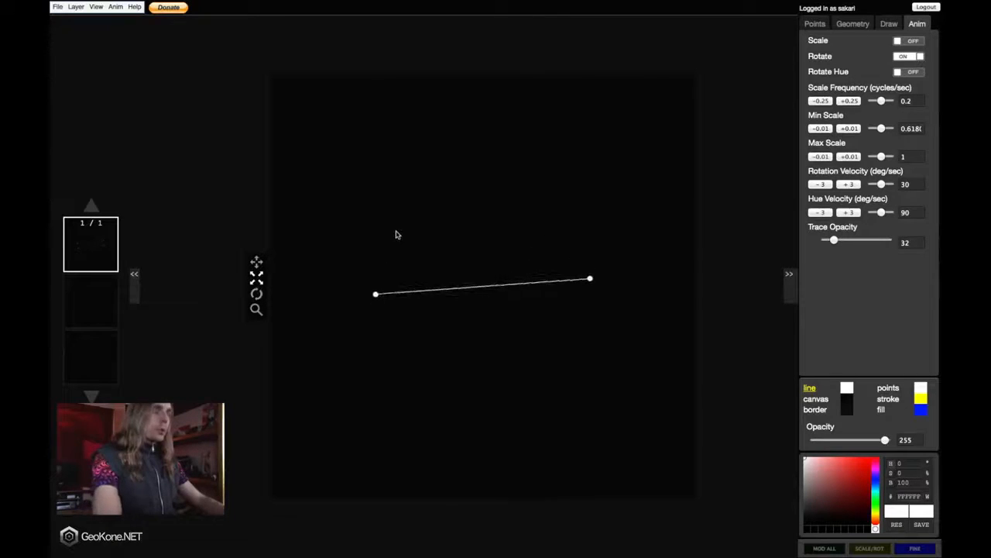
{"action": "key", "text": "0"}
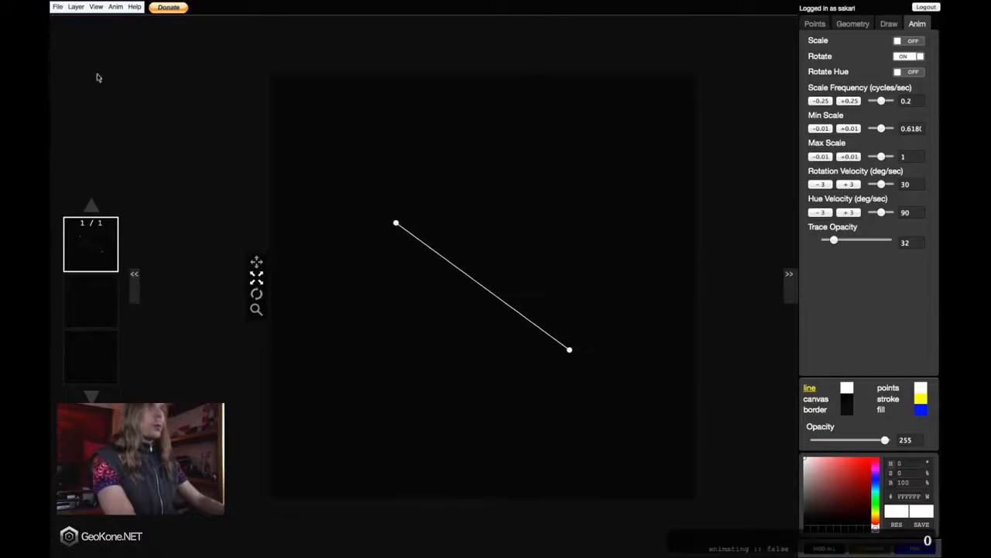
{"action": "left_click", "coordinate": [114, 8]}
{"action": "left_click", "coordinate": [136, 56]}
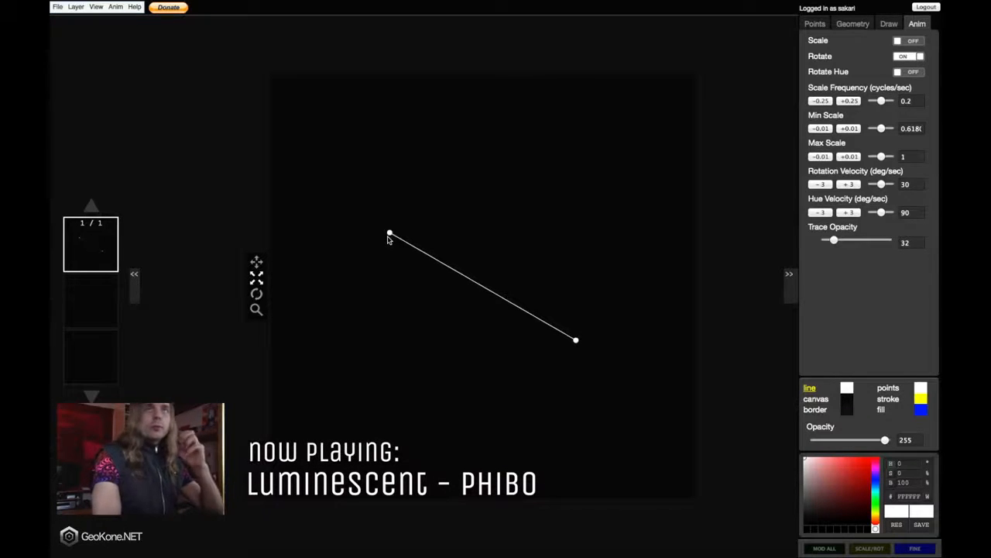
- Switch to the Python session in Terminal and calculate 12 / 4.0
{"action": "key", "text": "super+Tab"}
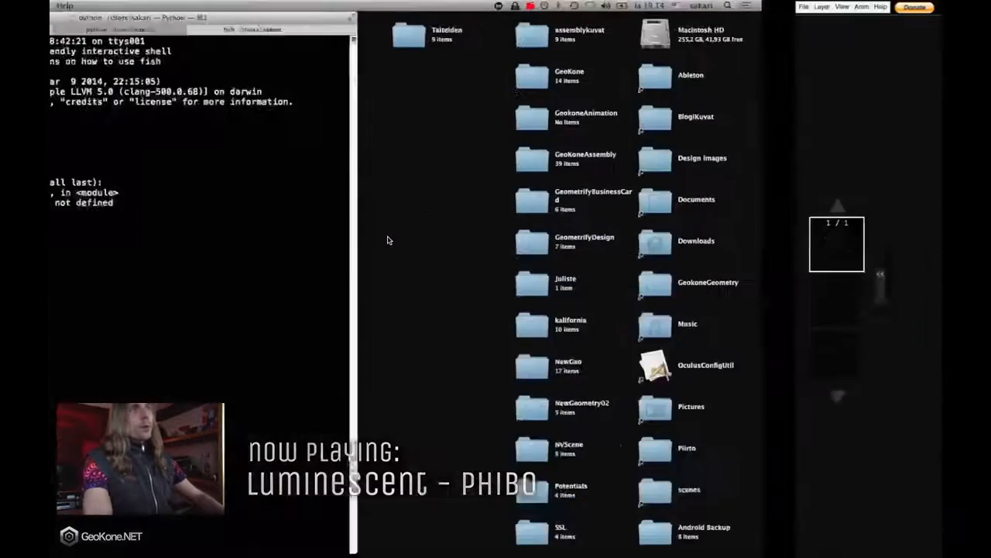
{"action": "type", "text": "12 / 4.0"}
{"action": "key", "text": "Return"}
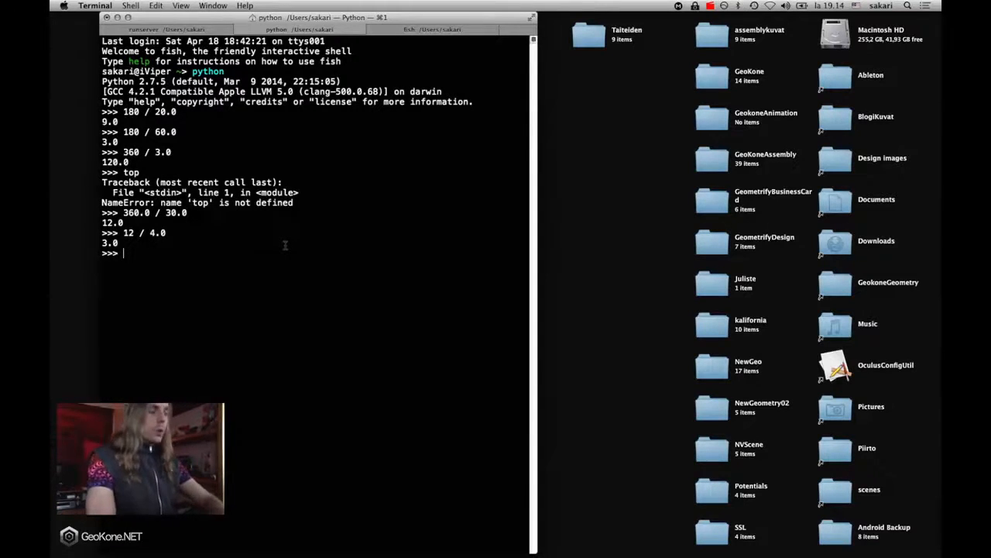
- Calculate 360.0 / 90.0 in the Python session
{"action": "type", "text": "360.0 / "}
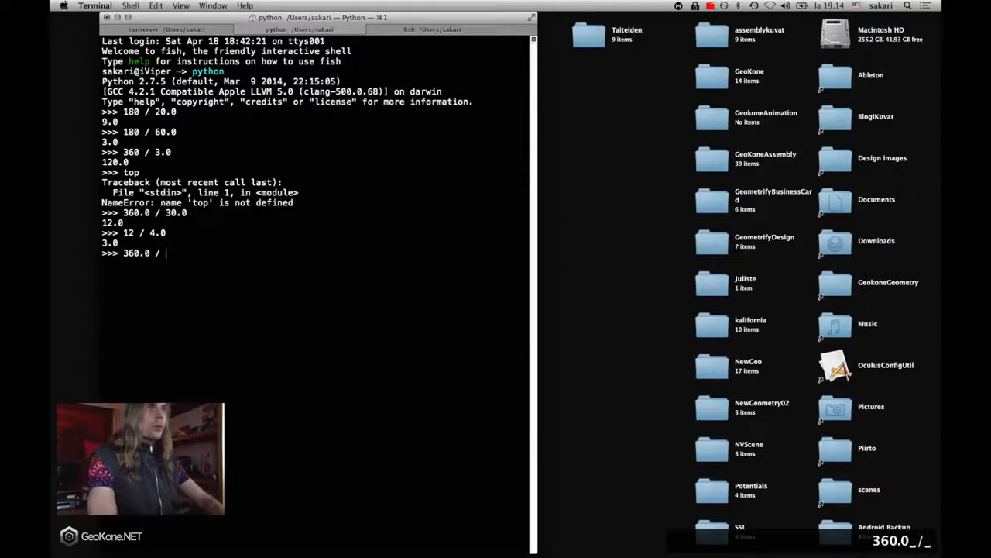
{"action": "type", "text": "60"}
{"action": "key", "text": "BackSpace"}
{"action": "key", "text": "BackSpace"}
{"action": "type", "text": "90.0"}
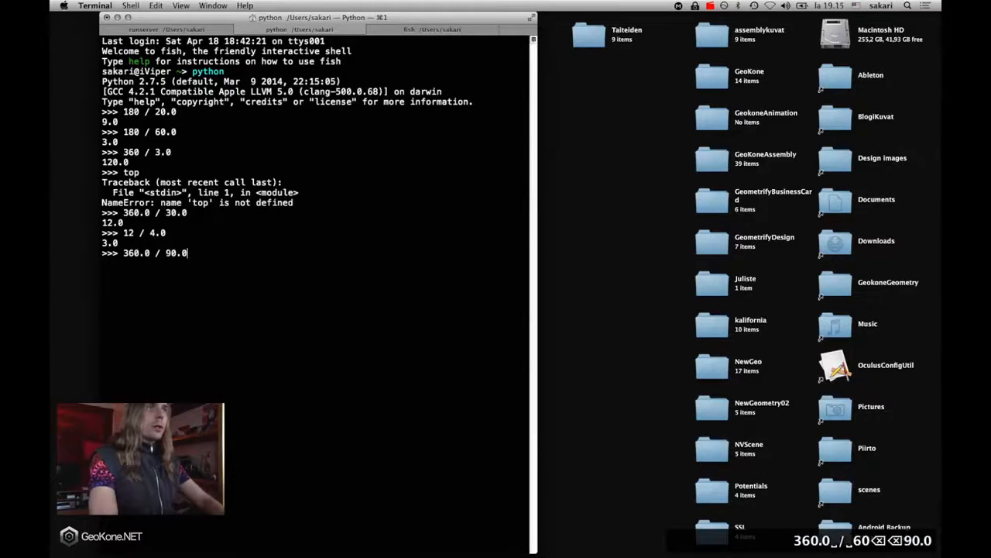
{"action": "key", "text": "Return"}
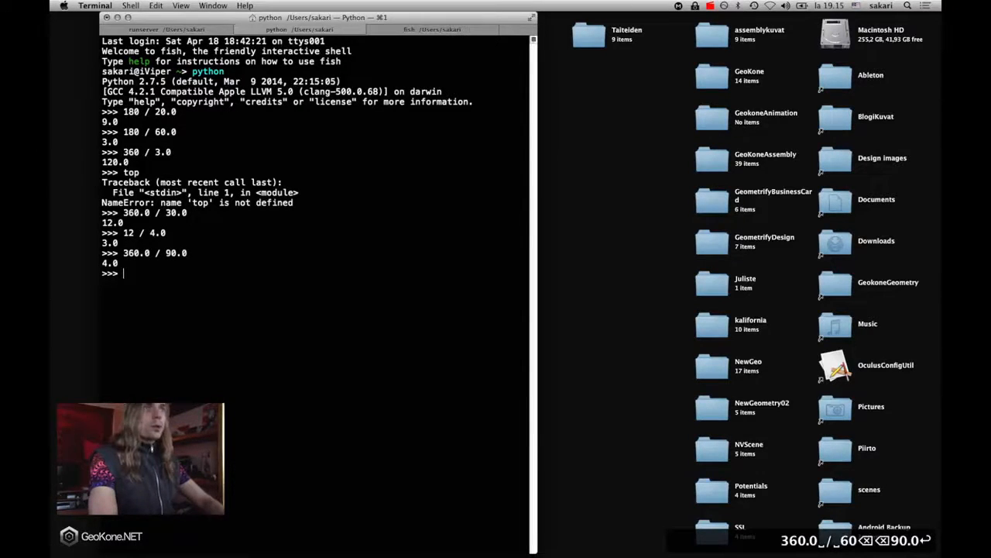
- Reuse the previous division with a new divisor to calculate 360.0 / 120.0
{"action": "key", "text": "Up"}
{"action": "key", "text": "BackSpace"}
{"action": "key", "text": "BackSpace"}
{"action": "key", "text": "BackSpace"}
{"action": "key", "text": "BackSpace"}
{"action": "type", "text": "120.0"}
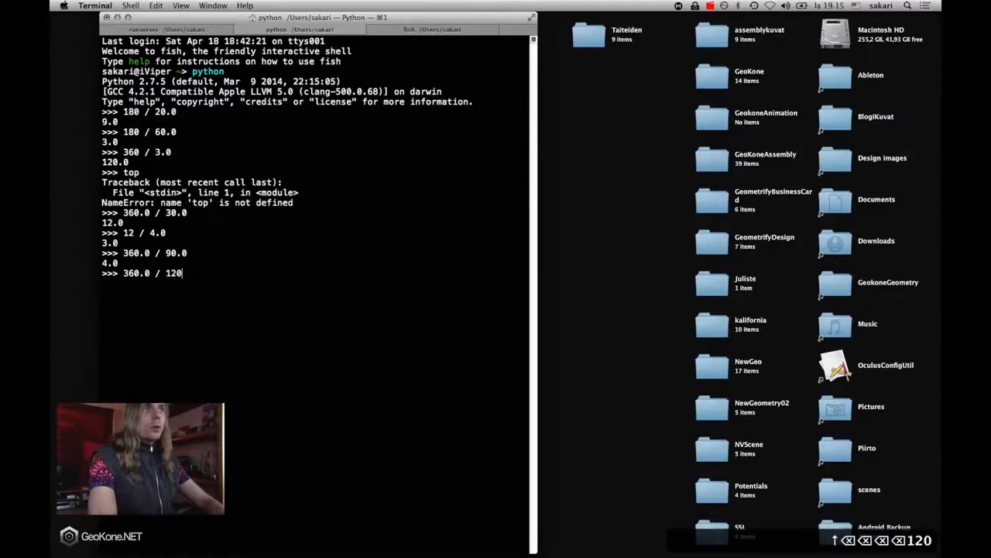
{"action": "key", "text": "Return"}
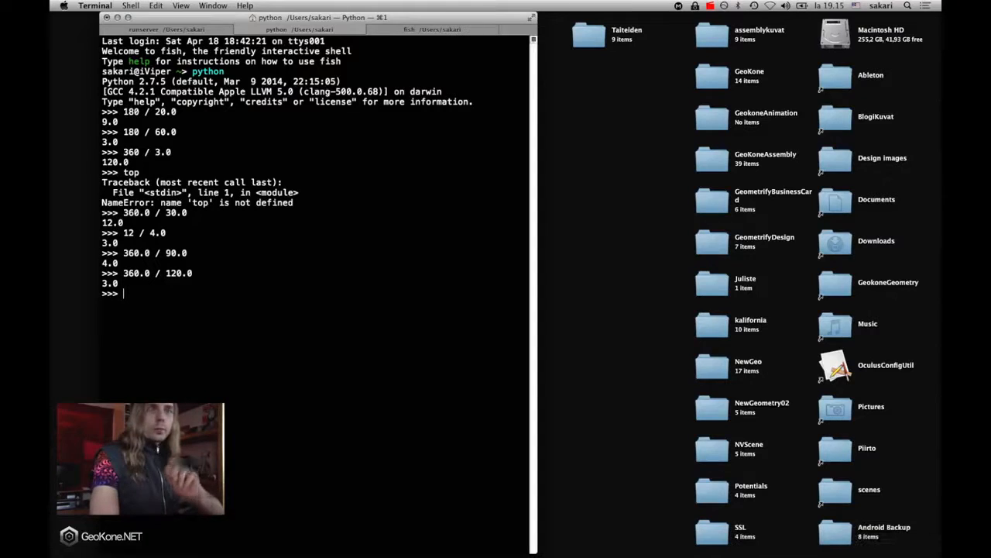
- Calculate 120.0 * 3 in the Python session and highlight its result
{"action": "type", "text": "1"}
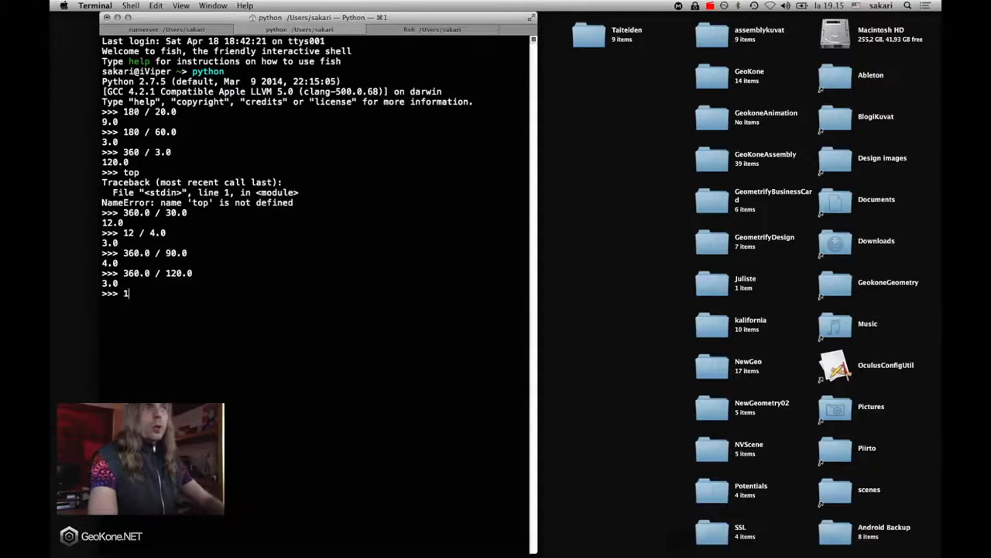
{"action": "type", "text": "20.0 * 3"}
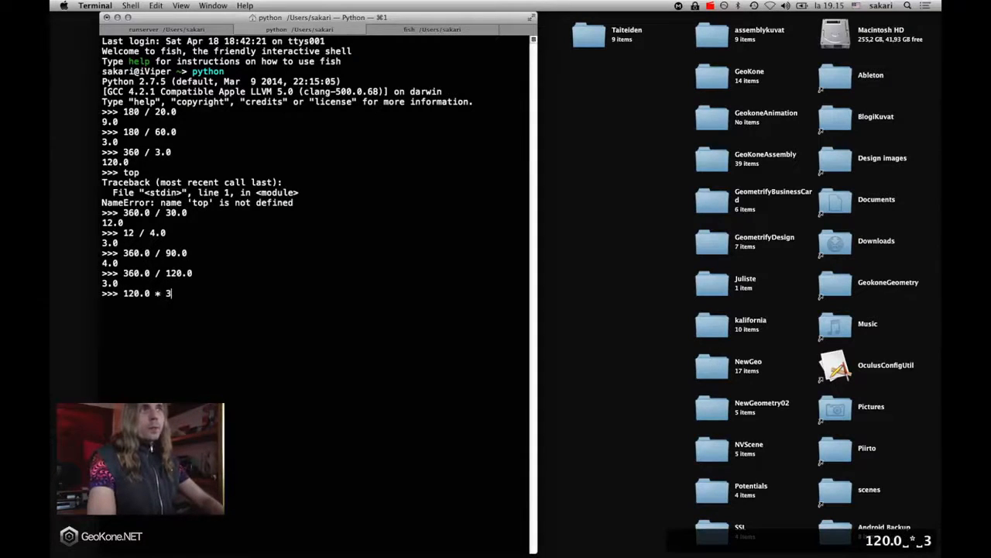
{"action": "key", "text": "Return"}
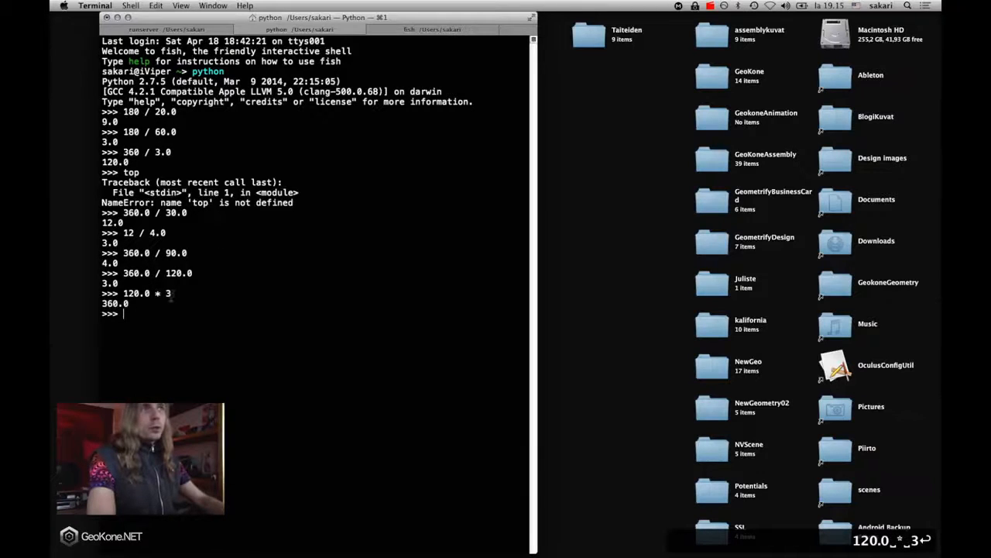
{"action": "left_click_drag", "start_coordinate": [103, 303], "coordinate": [129, 303]}
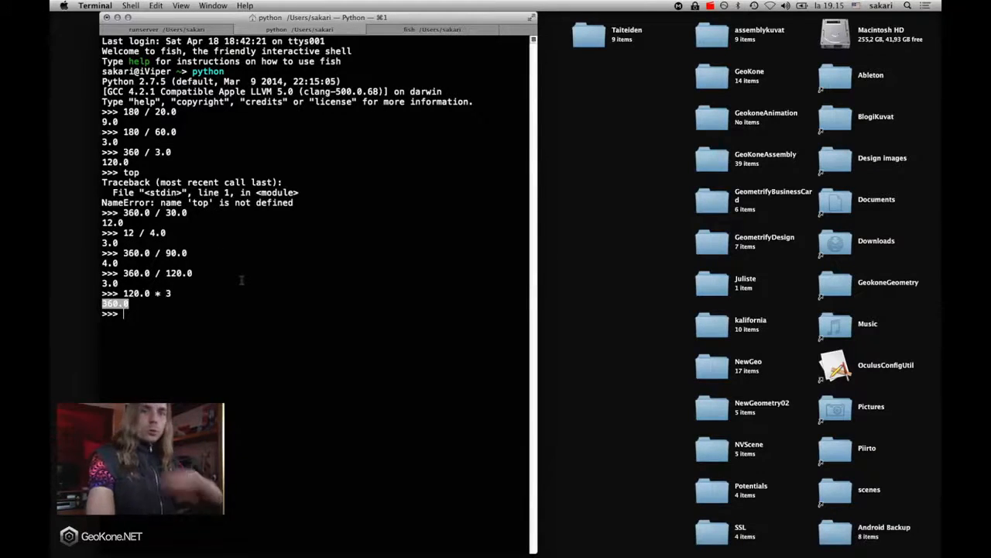
- Switch to GeoKone and set the Rotation Velocity to 120 deg/sec
{"action": "key", "text": "ctrl+Right"}
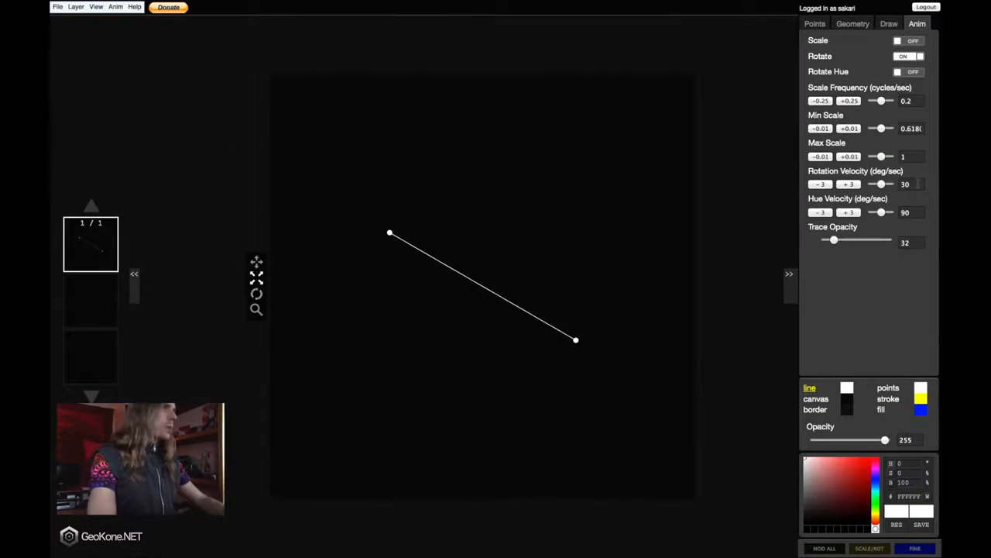
{"action": "double_click", "coordinate": [918, 184]}
{"action": "key", "text": "BackSpace"}
{"action": "type", "text": "120"}
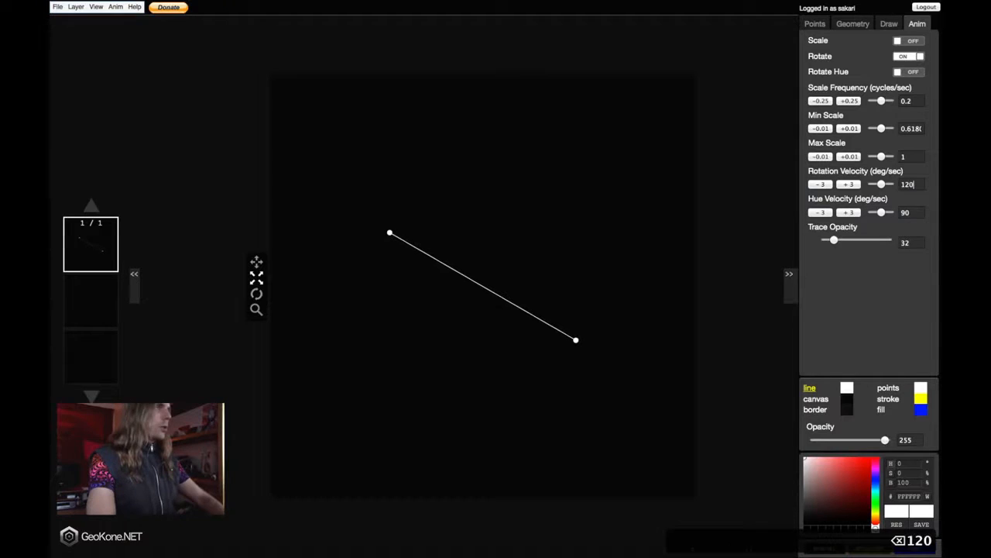
{"action": "key", "text": "Return"}
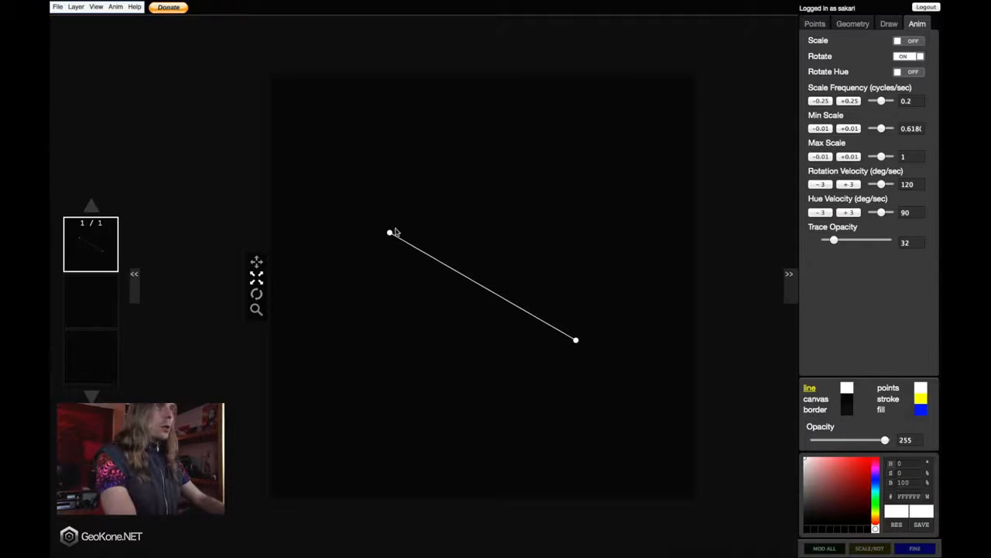
- Play and pause the line's rotation to check its speed, and reset scale and rotation
{"action": "key", "text": "0"}
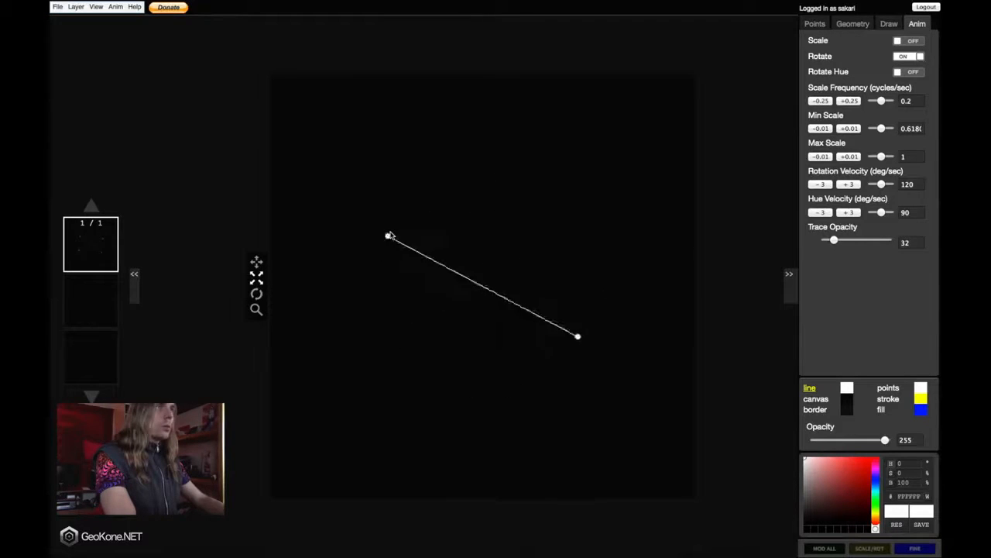
{"action": "key", "text": "0"}
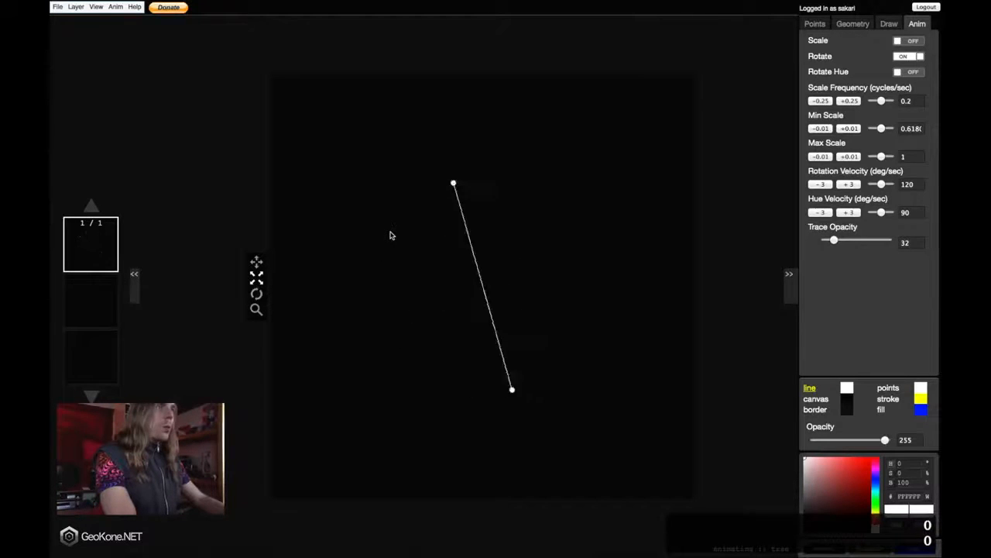
{"action": "key", "text": "0"}
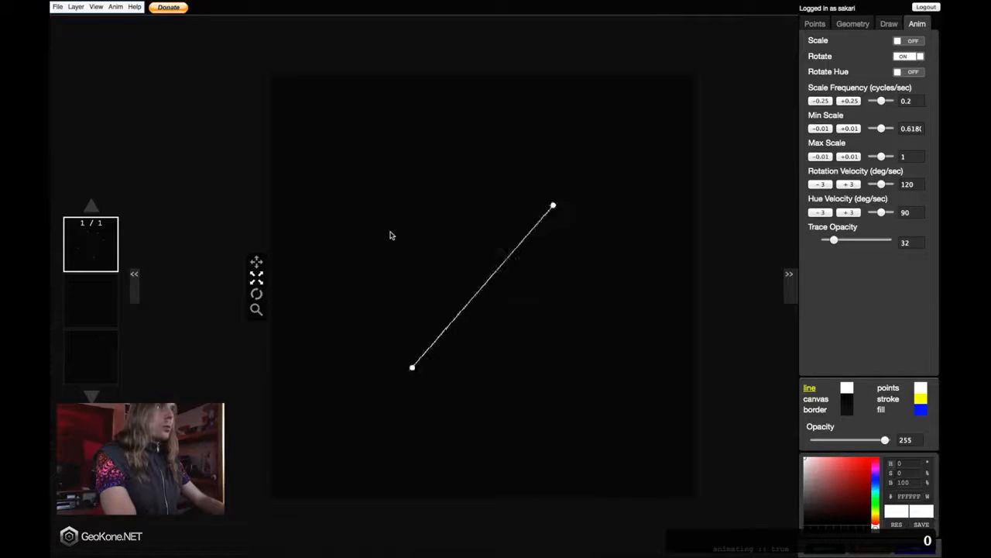
{"action": "key", "text": "0"}
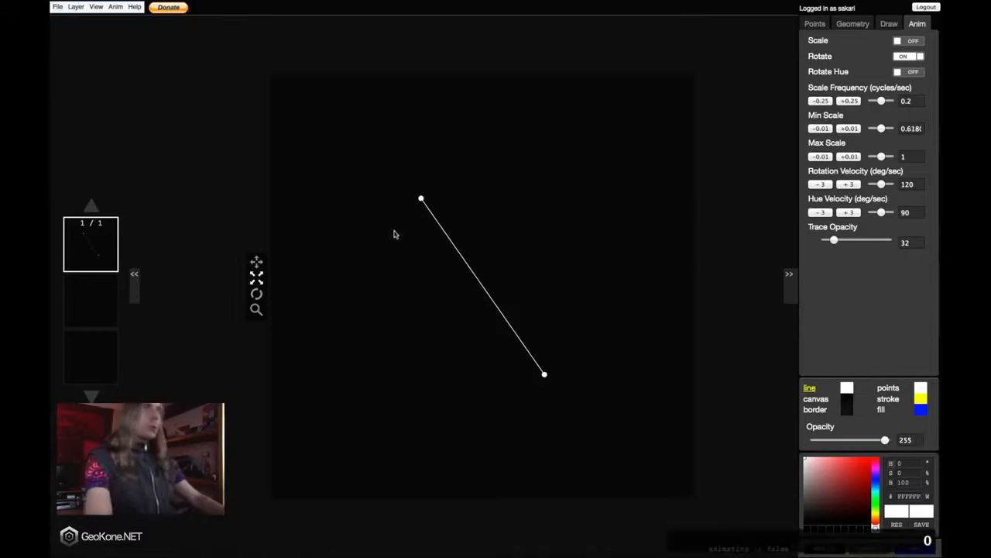
{"action": "left_click", "coordinate": [116, 8]}
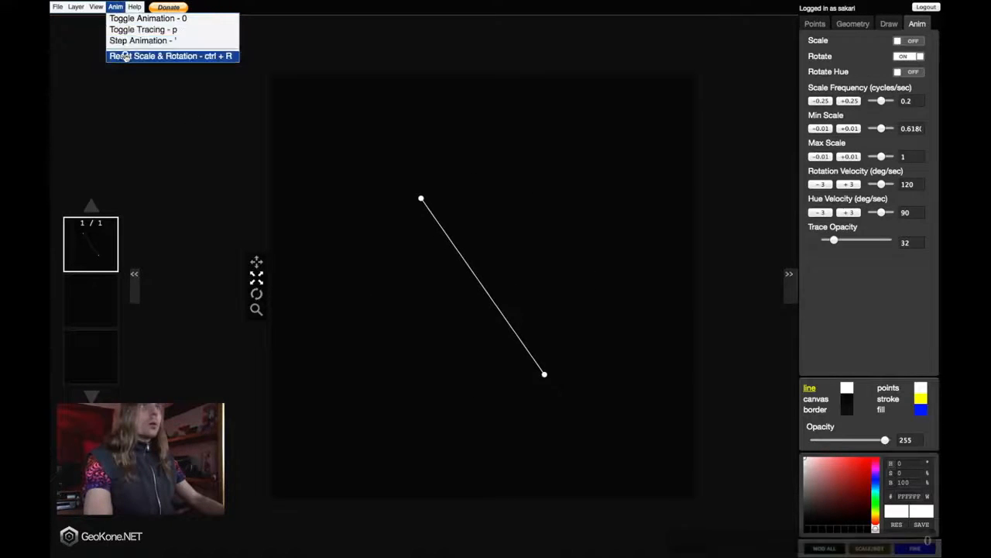
{"action": "left_click", "coordinate": [125, 56]}
- Turn the line into a 3-point figure with one added recursion level and start its rotation animation
{"action": "key", "text": "a"}
{"action": "key", "text": "a"}
{"action": "key", "text": "z"}
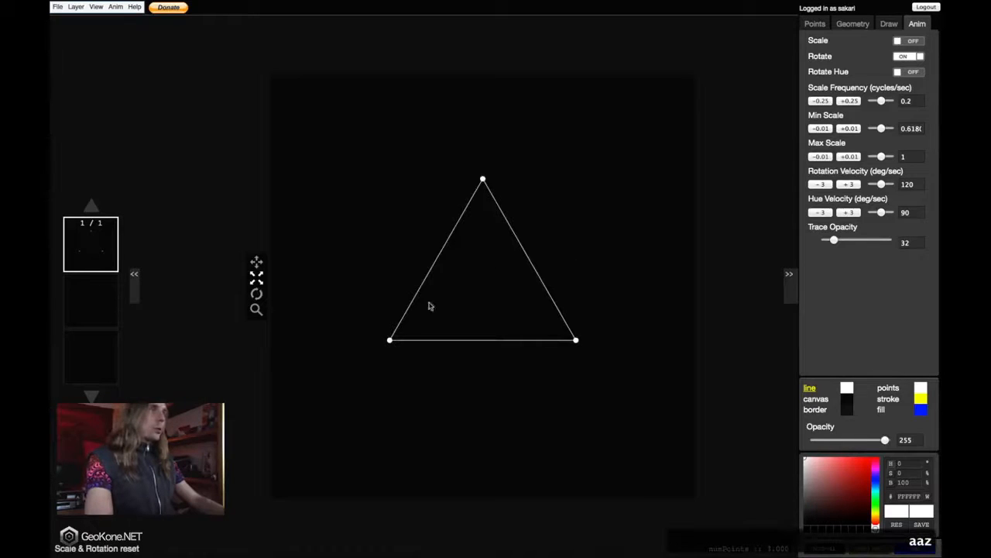
{"action": "key", "text": "s"}
{"action": "key", "text": "0"}
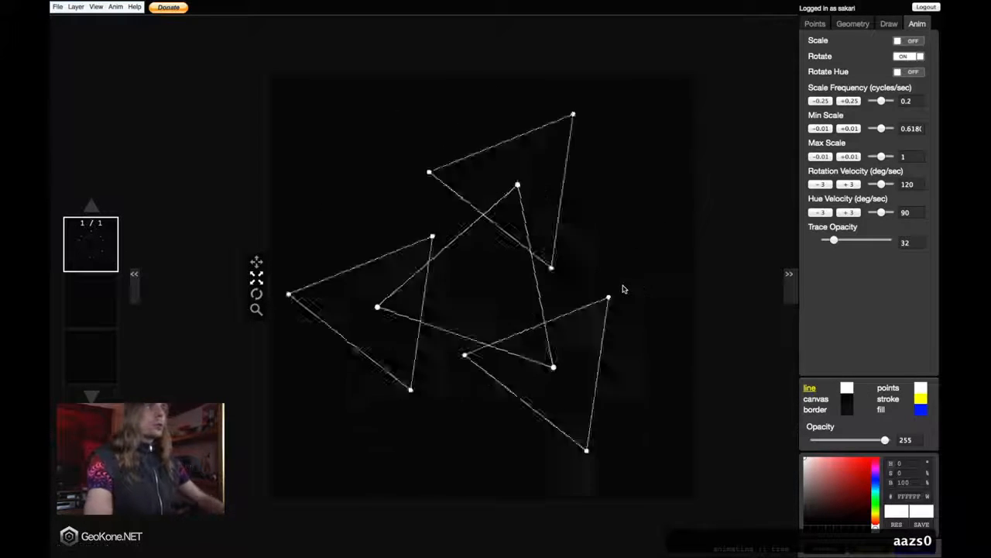
- Pause the triangle figure's rotation animation and reset its scale and rotation
{"action": "key", "text": "0"}
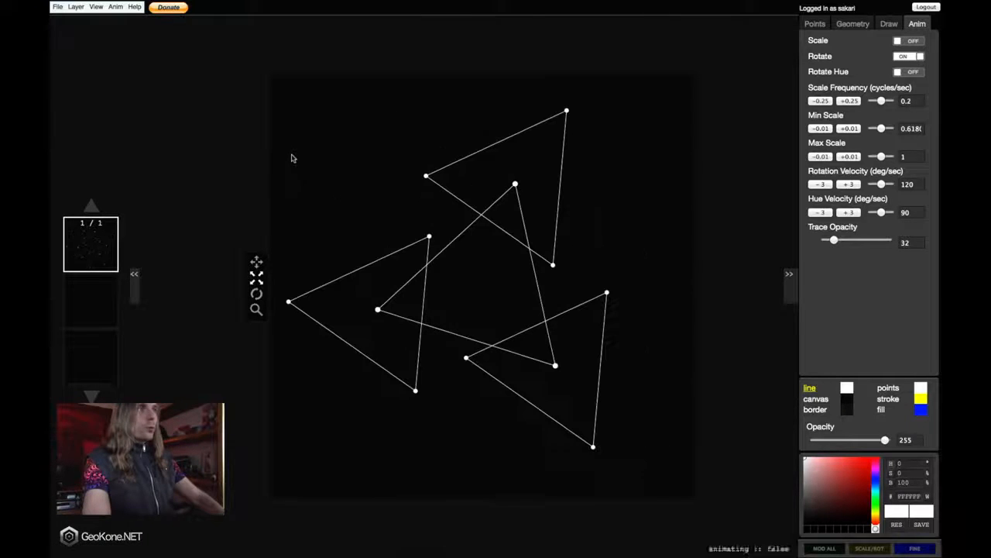
{"action": "left_click", "coordinate": [116, 8]}
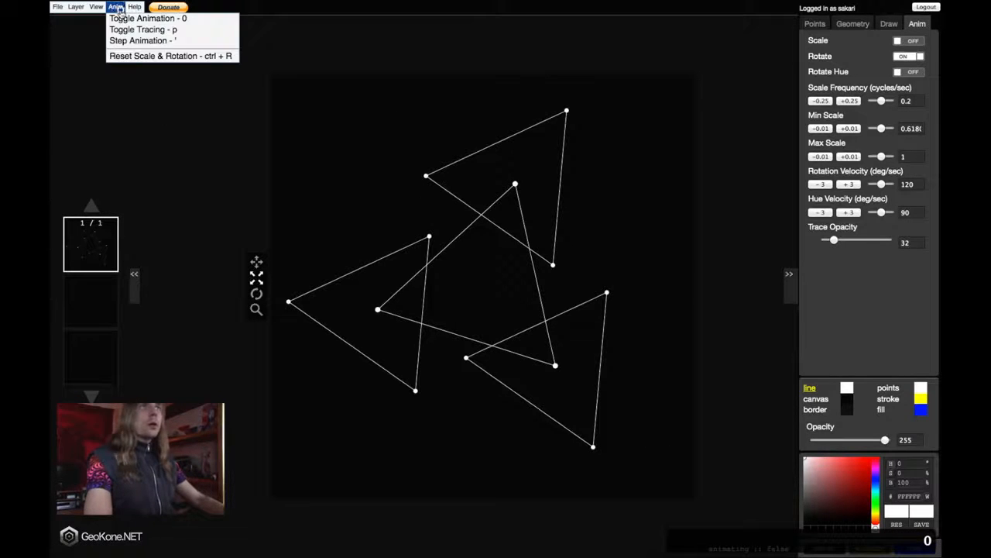
{"action": "left_click", "coordinate": [151, 56]}
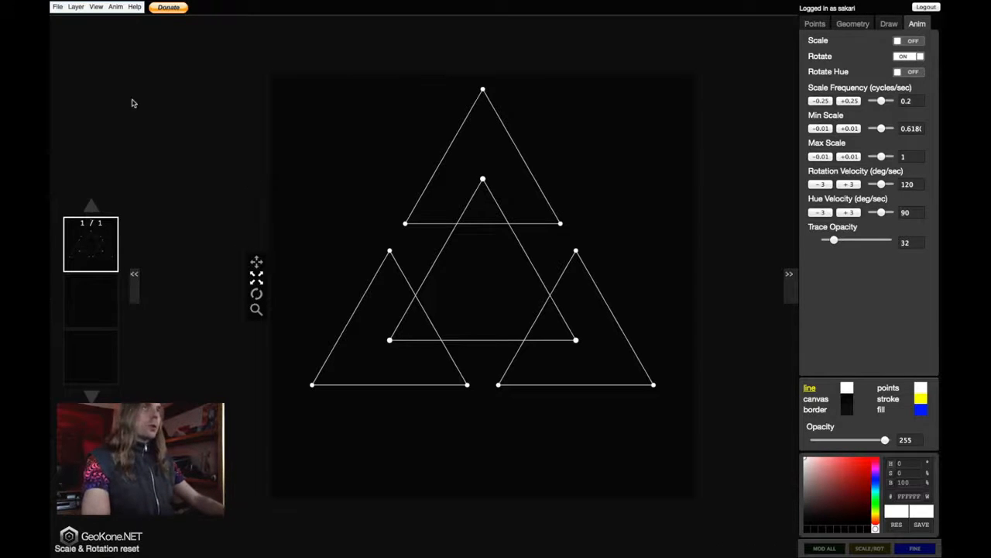
- Save the scene to the cloud under the name TriangleAnim01
{"action": "left_click", "coordinate": [58, 7]}
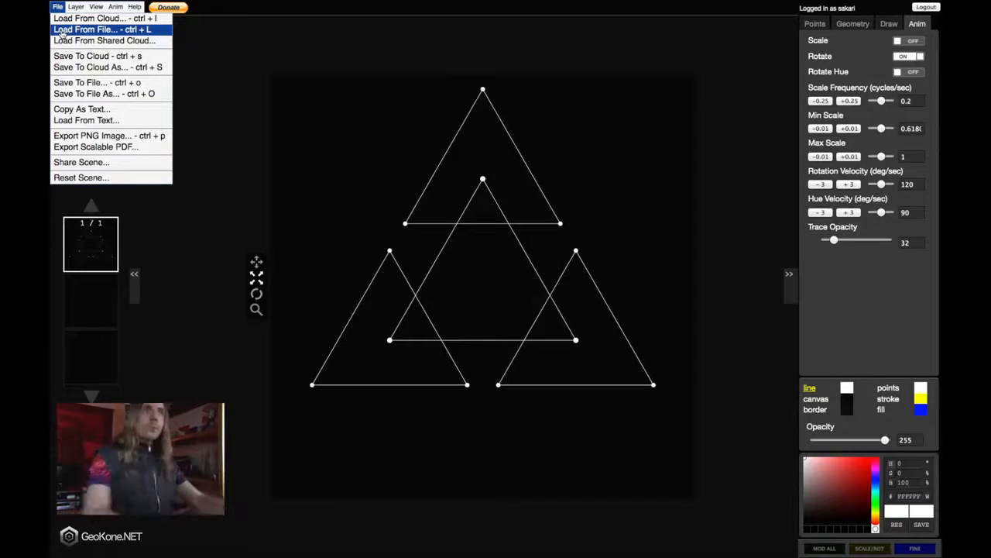
{"action": "left_click", "coordinate": [85, 55]}
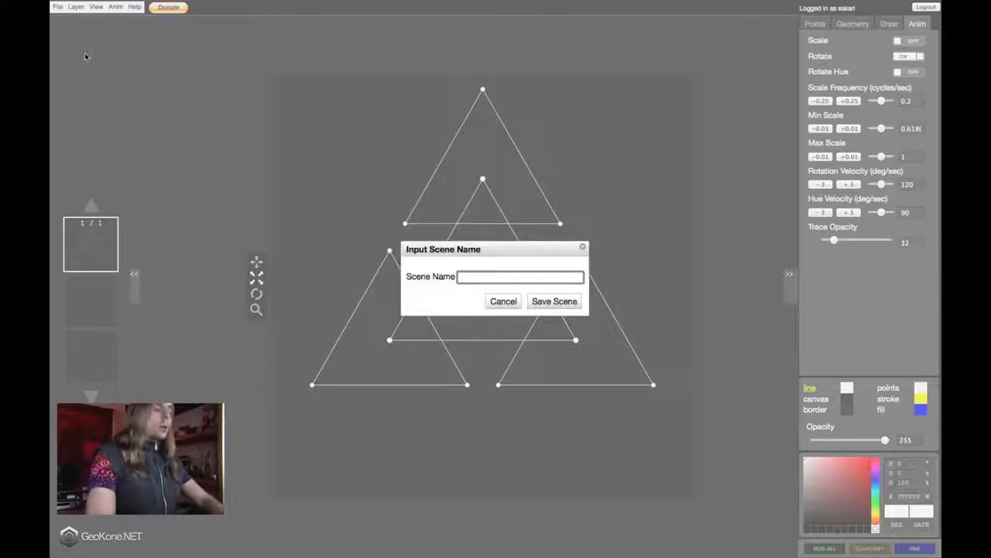
{"action": "type", "text": "TriangleANim0"}
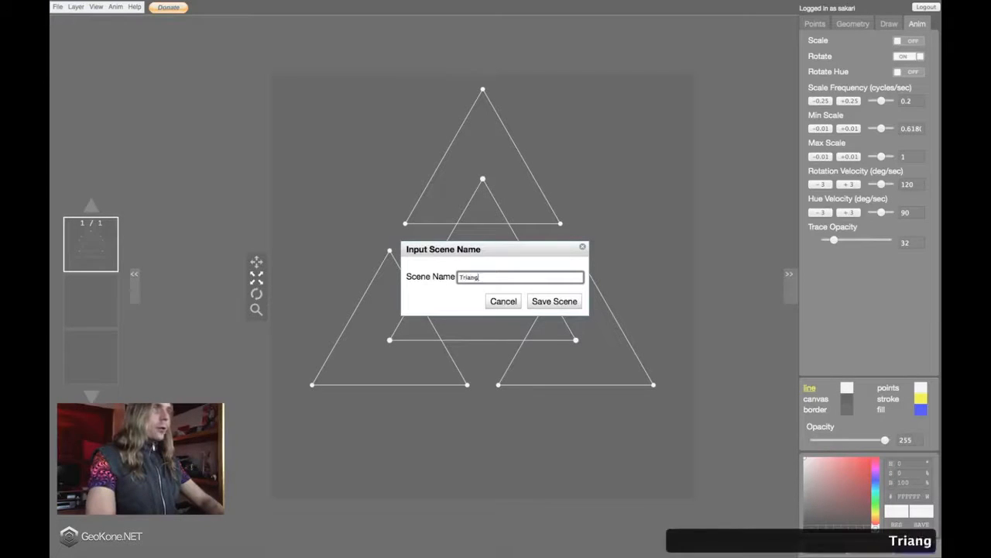
{"action": "key", "text": "BackSpace"}
{"action": "key", "text": "BackSpace"}
{"action": "key", "text": "BackSpace"}
{"action": "key", "text": "BackSpace"}
{"action": "type", "text": "nim01"}
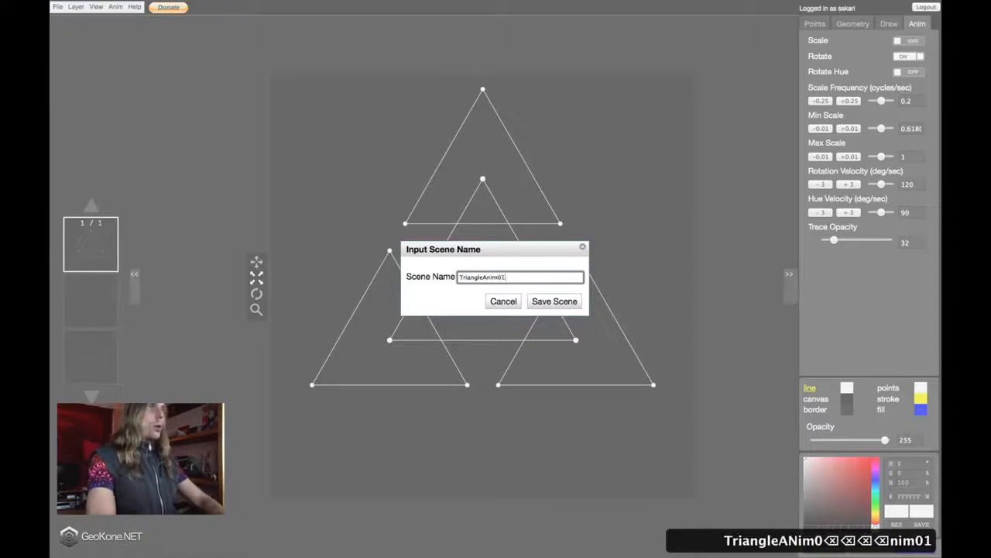
{"action": "key", "text": "Return"}
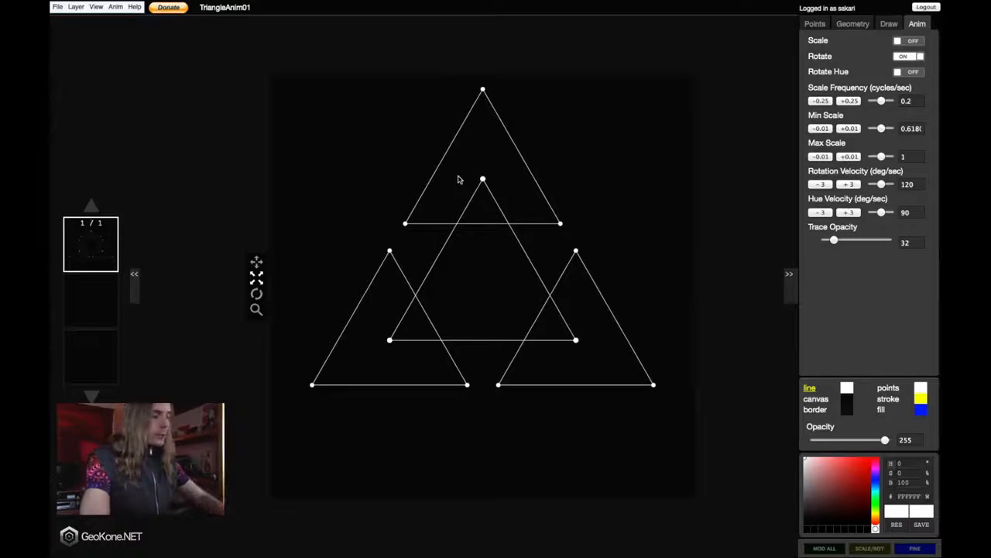
- Step the rotation animation forward repeatedly to examine the figure's movement frame by frame
{"action": "key", "text": "0"}
{"action": "key", "text": "apostrophe"}
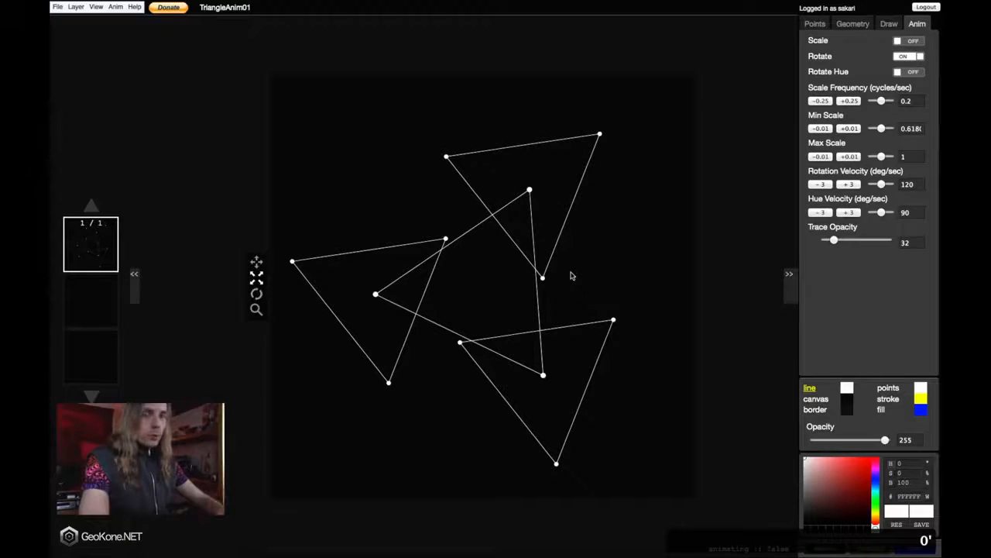
{"action": "key", "text": "apostrophe"}
{"action": "key", "text": "apostrophe"}
{"action": "key", "text": "apostrophe"}
{"action": "key", "text": "apostrophe"}
{"action": "key", "text": "apostrophe"}
{"action": "key", "text": "apostrophe"}
{"action": "key", "text": "apostrophe"}
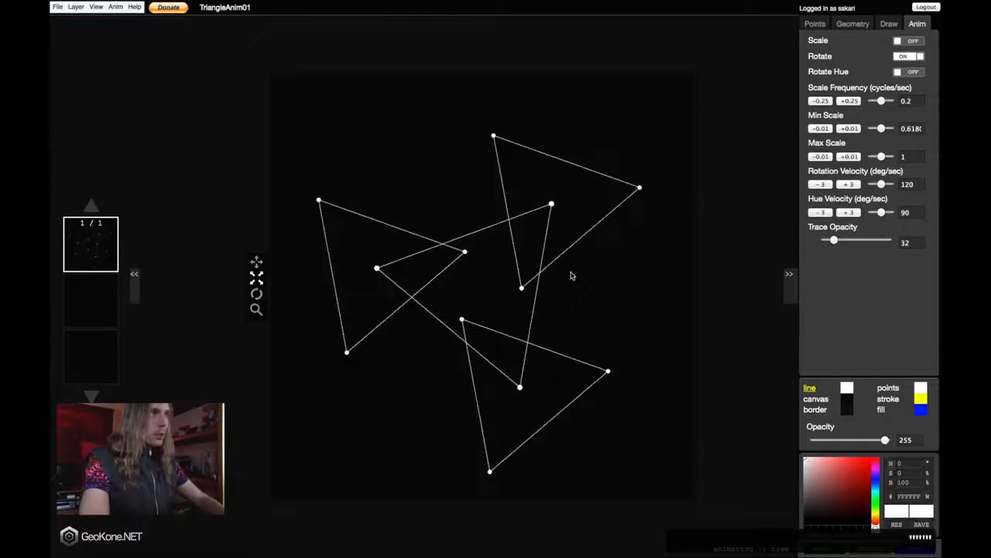
{"action": "key", "text": "apostrophe"}
{"action": "key", "text": "apostrophe"}
{"action": "key", "text": "apostrophe"}
{"action": "key", "text": "apostrophe"}
{"action": "key", "text": "apostrophe"}
{"action": "key", "text": "apostrophe"}
{"action": "key", "text": "apostrophe"}
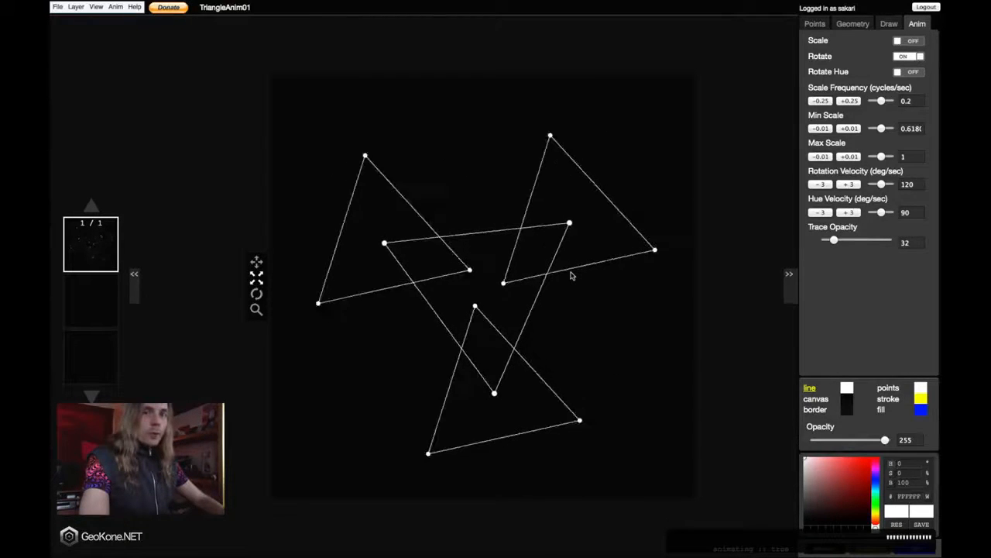
{"action": "key", "text": "apostrophe"}
{"action": "key", "text": "apostrophe"}
{"action": "key", "text": "apostrophe"}
{"action": "key", "text": "apostrophe"}
{"action": "key", "text": "apostrophe"}
{"action": "key", "text": "apostrophe"}
{"action": "key", "text": "apostrophe"}
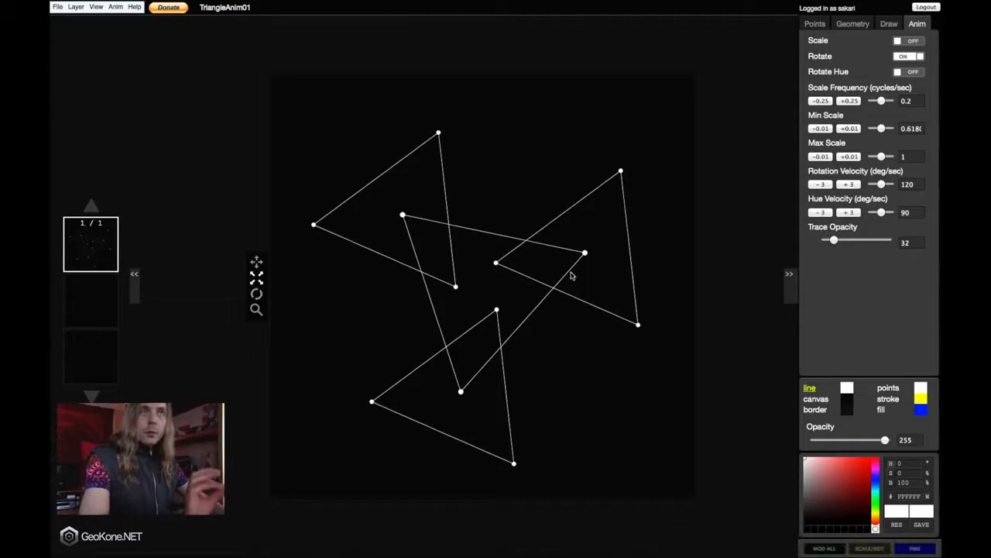
{"action": "key", "text": "space"}
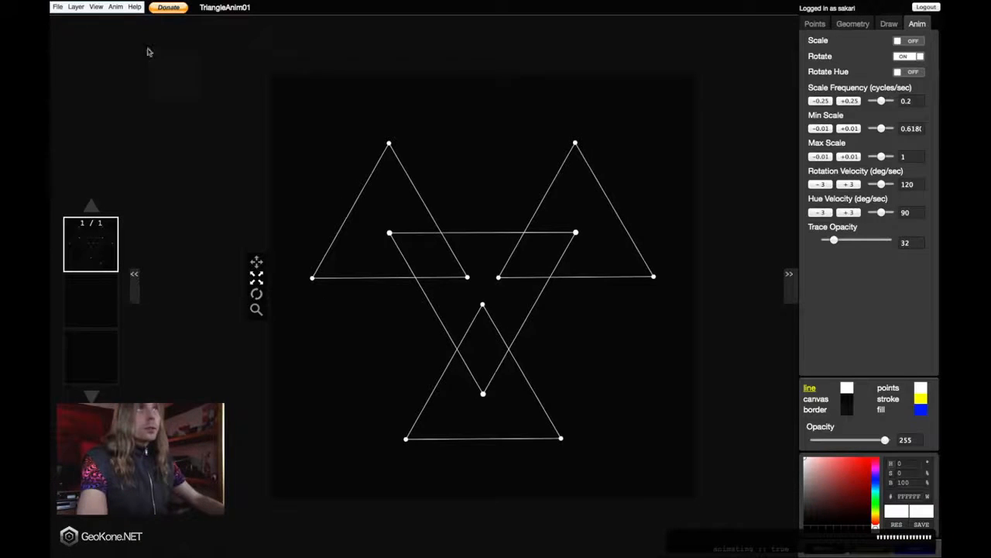
- Reset scale and rotation, and export the starting frame as an 800 x 800 px PNG image
{"action": "left_click", "coordinate": [115, 7]}
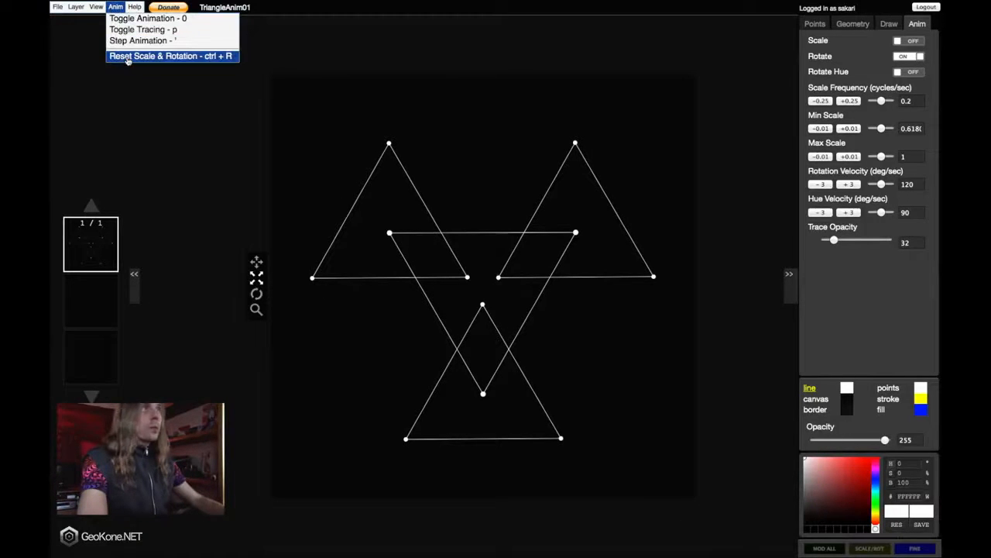
{"action": "left_click", "coordinate": [128, 55]}
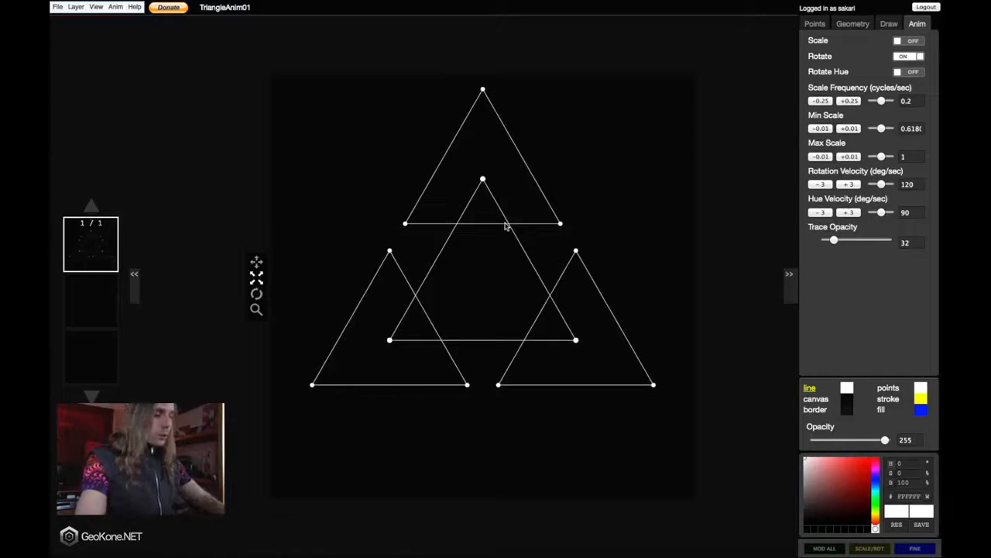
{"action": "key", "text": "ctrl+p"}
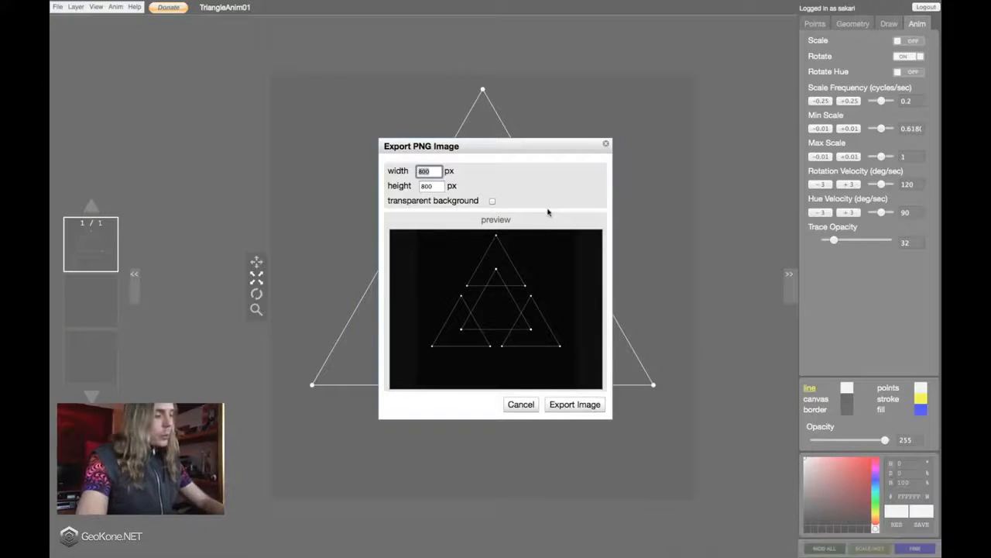
{"action": "key", "text": "Return"}
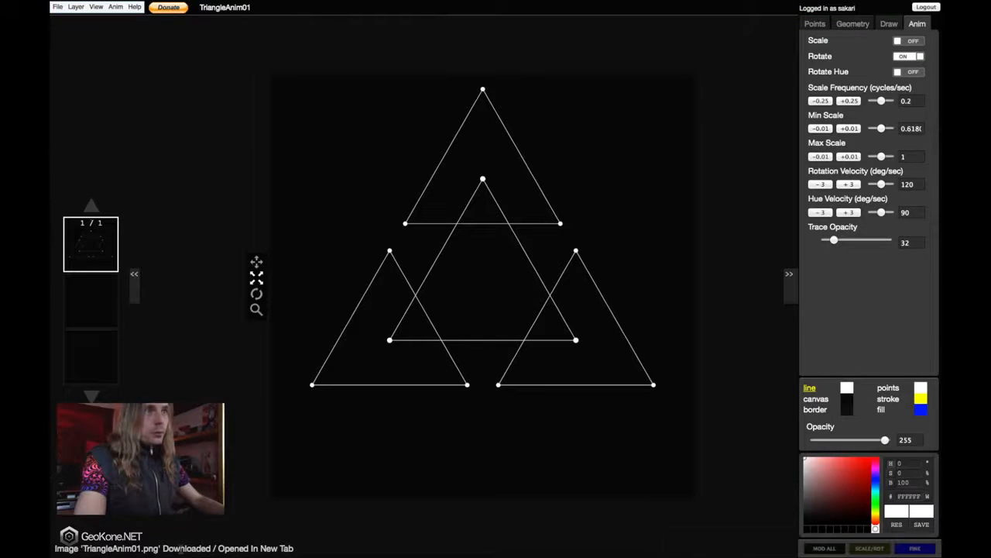
- Switch to Finder, preview TriangleAnim01.png in the GeokoneAnimation folder, and return to GeoKone
{"action": "key", "text": "ctrl+Left"}
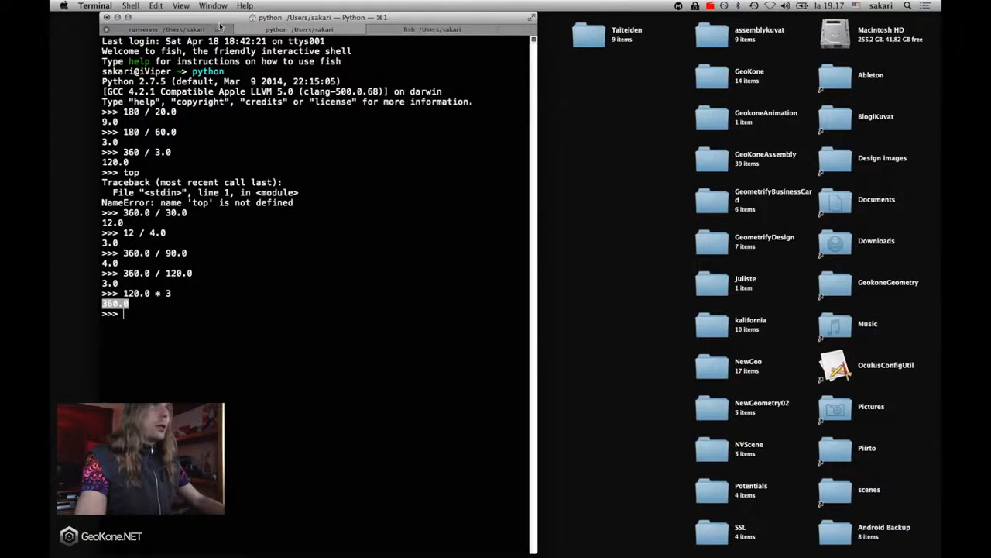
{"action": "left_click", "coordinate": [269, 215]}
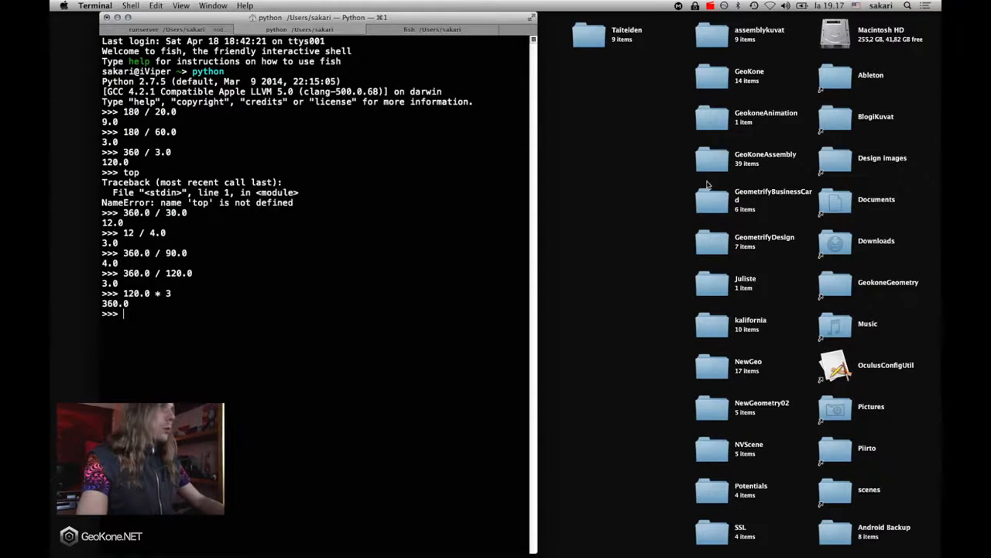
{"action": "left_click", "coordinate": [836, 279]}
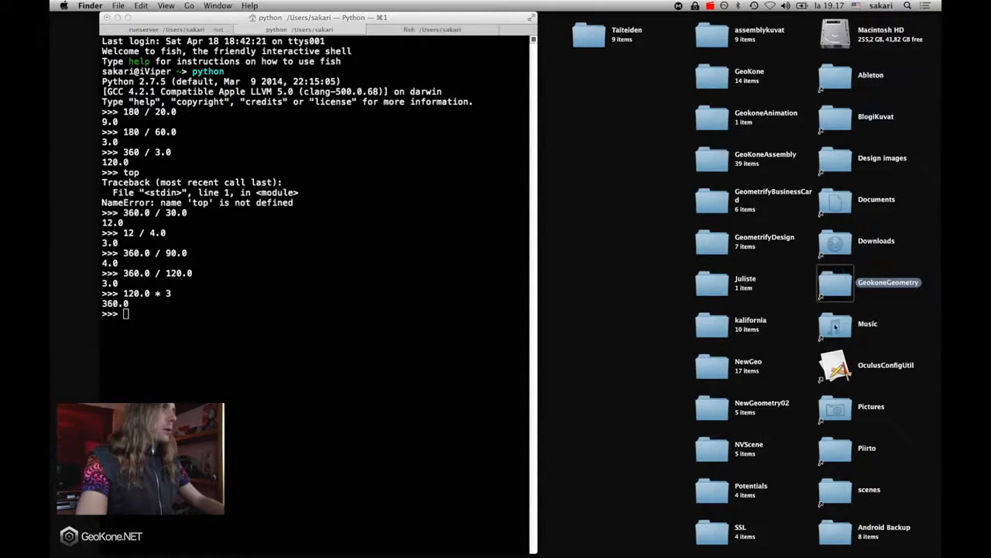
{"action": "left_click", "coordinate": [898, 455]}
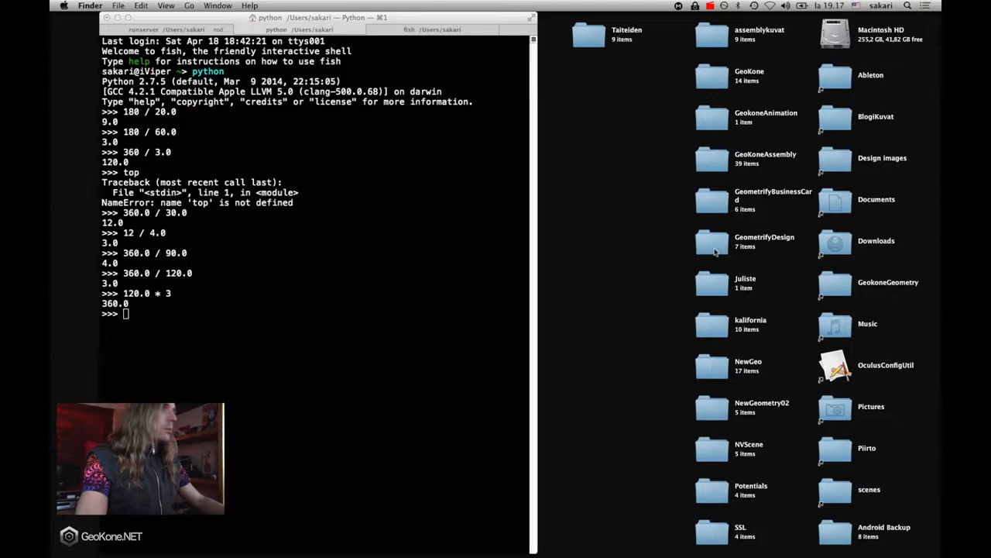
{"action": "double_click", "coordinate": [713, 118]}
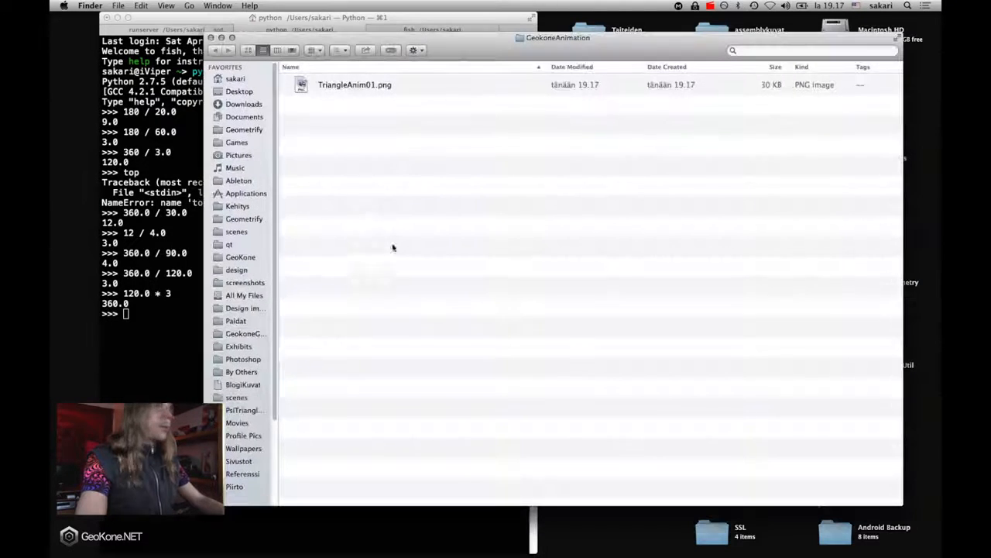
{"action": "left_click", "coordinate": [373, 87]}
{"action": "key", "text": "space"}
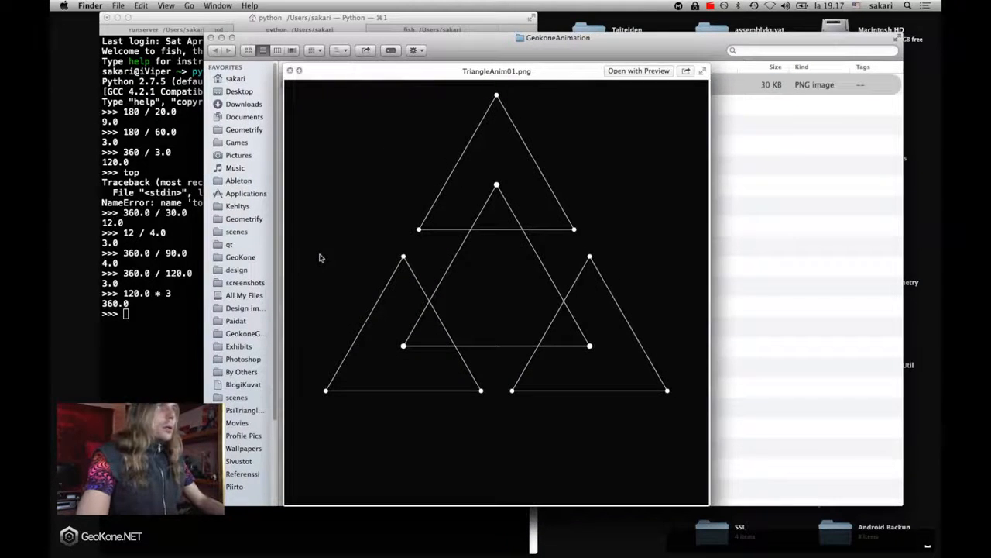
{"action": "key", "text": "space"}
{"action": "key", "text": "ctrl+Right"}
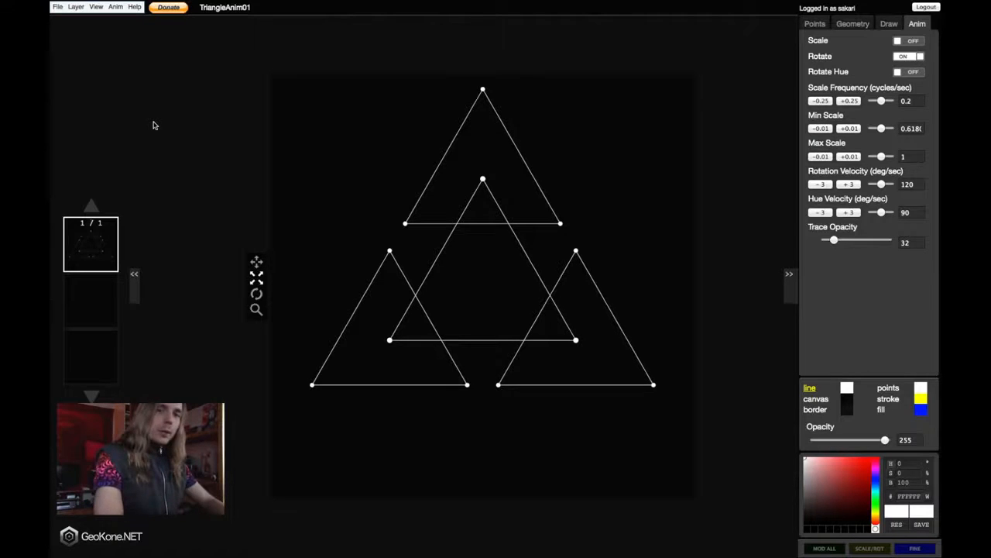
- Advance the animation by one step and export the second frame as a PNG image
{"action": "key", "text": "a"}
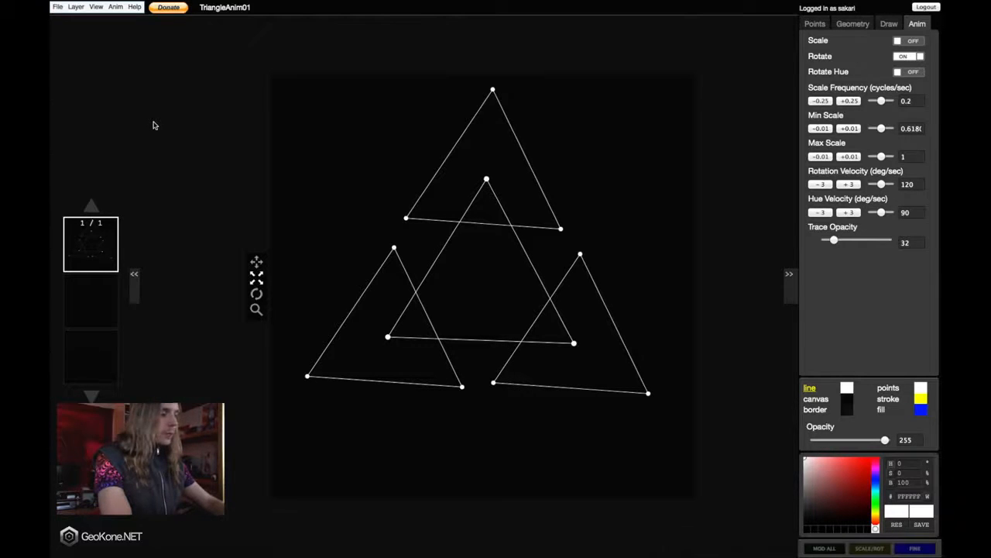
{"action": "key", "text": "F13"}
{"action": "key", "text": "Return"}
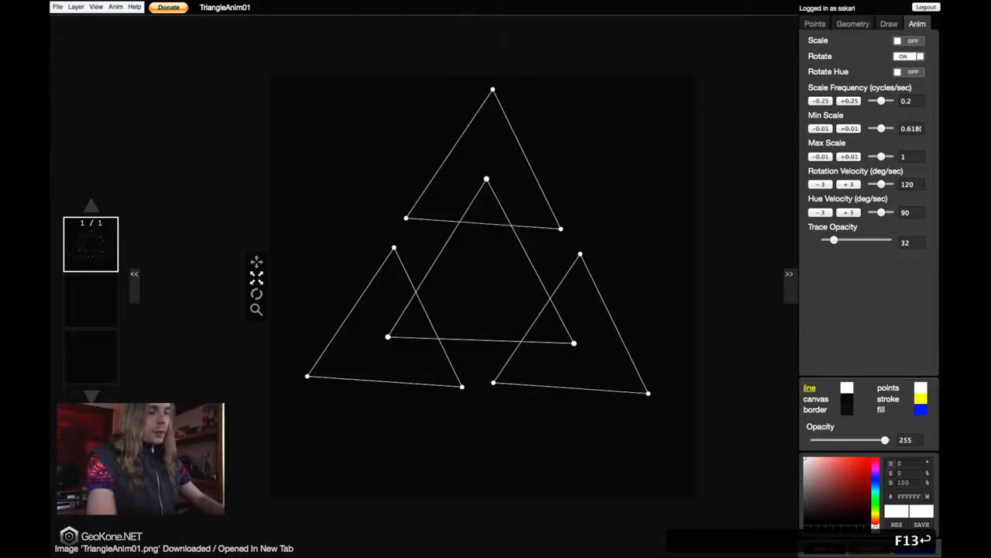
- Check the exported TriangleAnim01(1).png in Finder's GeokoneAnimation folder and return to GeoKone
{"action": "key", "text": "ctrl+Left"}
{"action": "left_click", "coordinate": [332, 112]}
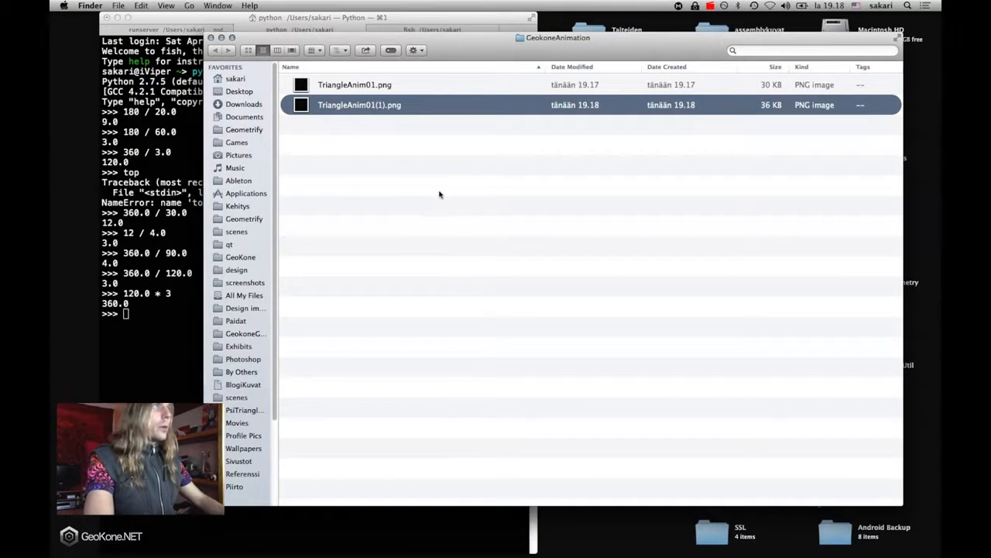
{"action": "key", "text": "ctrl+Right"}
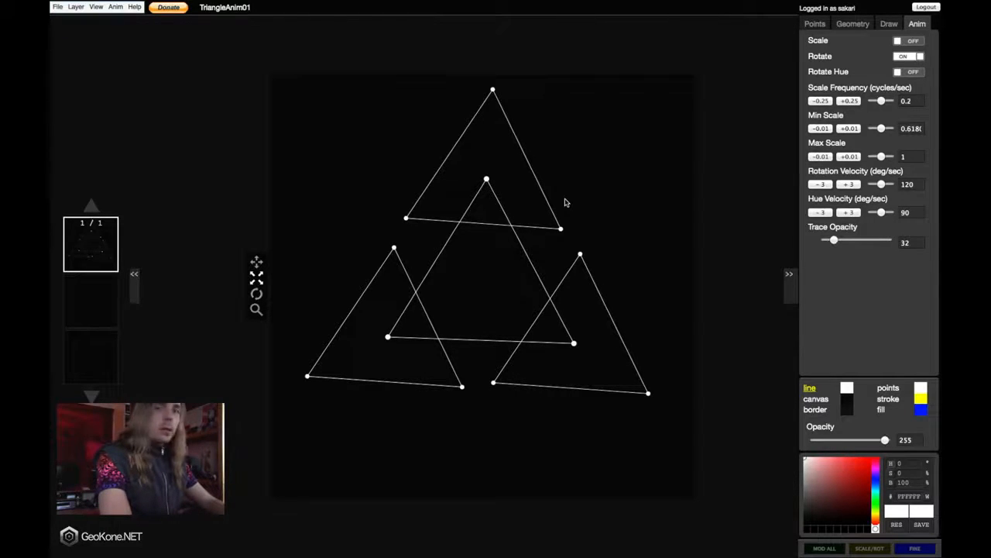
- Advance the animation one step at a time, exporting each as an 800 x 800 px PNG frame, until the central triangle points left
{"action": "key", "text": "F13"}
{"action": "key", "text": "Return"}
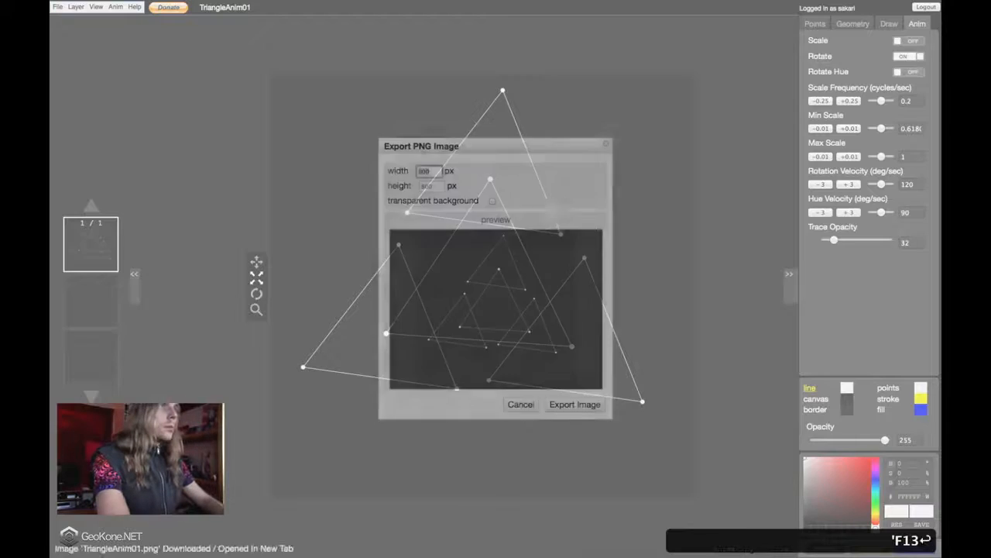
{"action": "key", "text": "F13"}
{"action": "key", "text": "Return"}
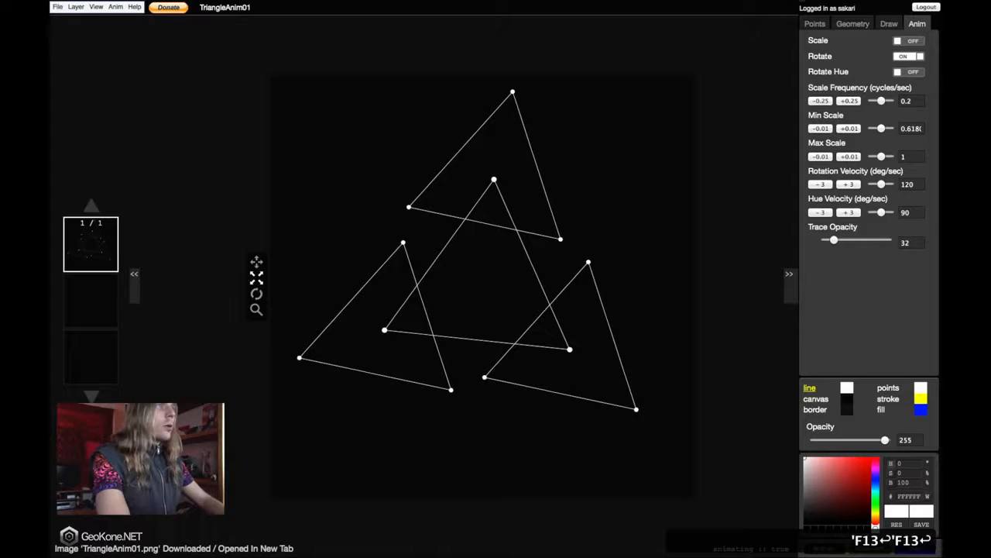
{"action": "key", "text": "F13"}
{"action": "key", "text": "Return"}
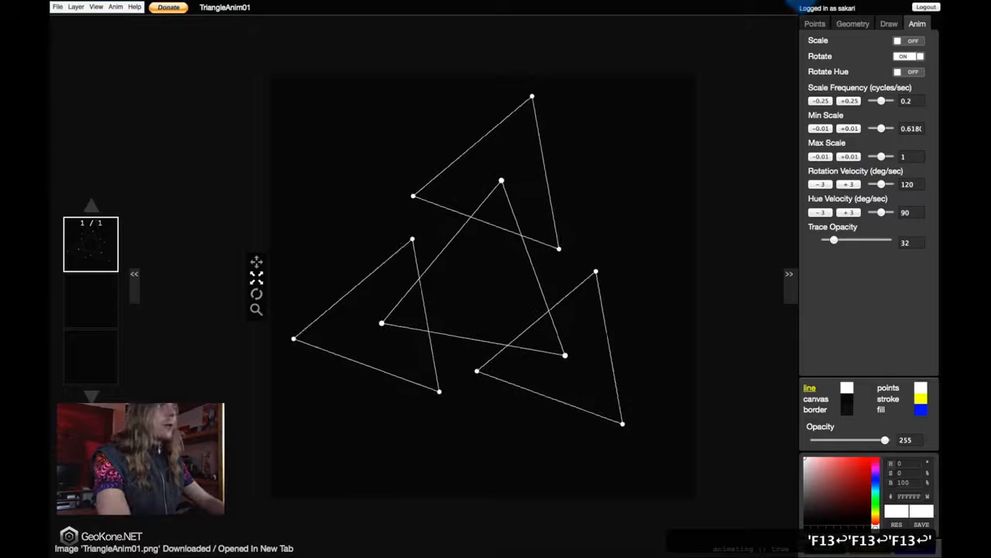
{"action": "key", "text": "F13"}
{"action": "key", "text": "Return"}
{"action": "key", "text": "F13"}
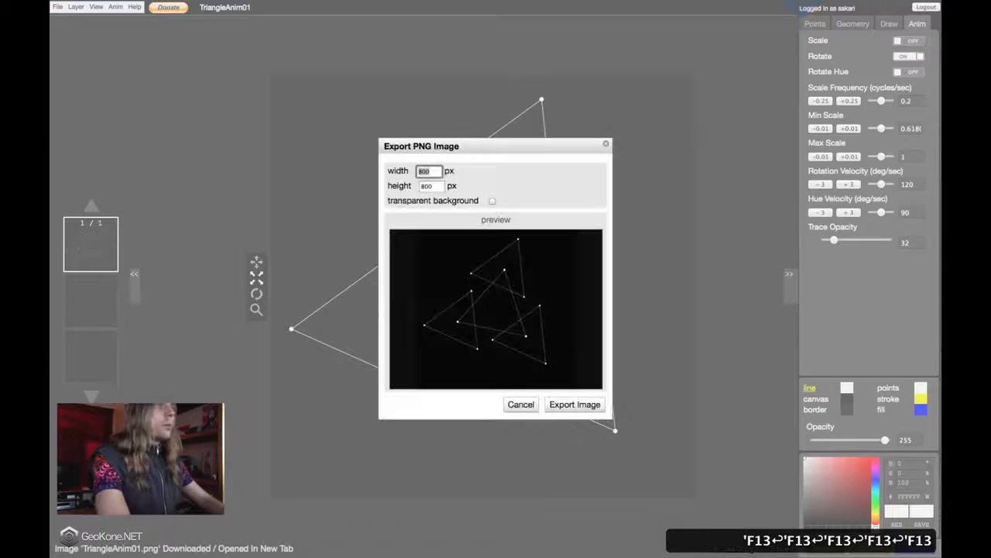
{"action": "key", "text": "Return"}
{"action": "key", "text": "F13"}
{"action": "key", "text": "Return"}
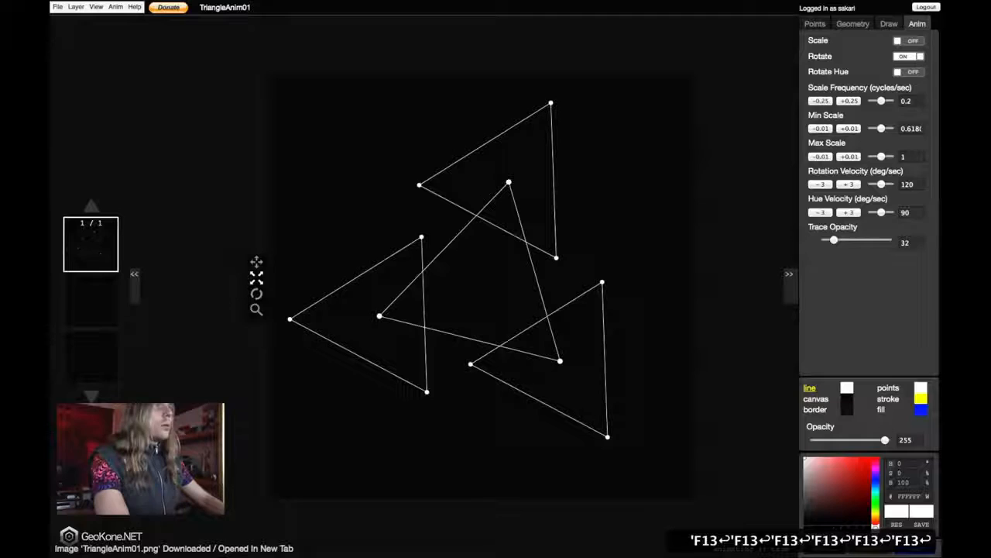
{"action": "key", "text": "F13"}
{"action": "key", "text": "Return"}
{"action": "key", "text": "F13"}
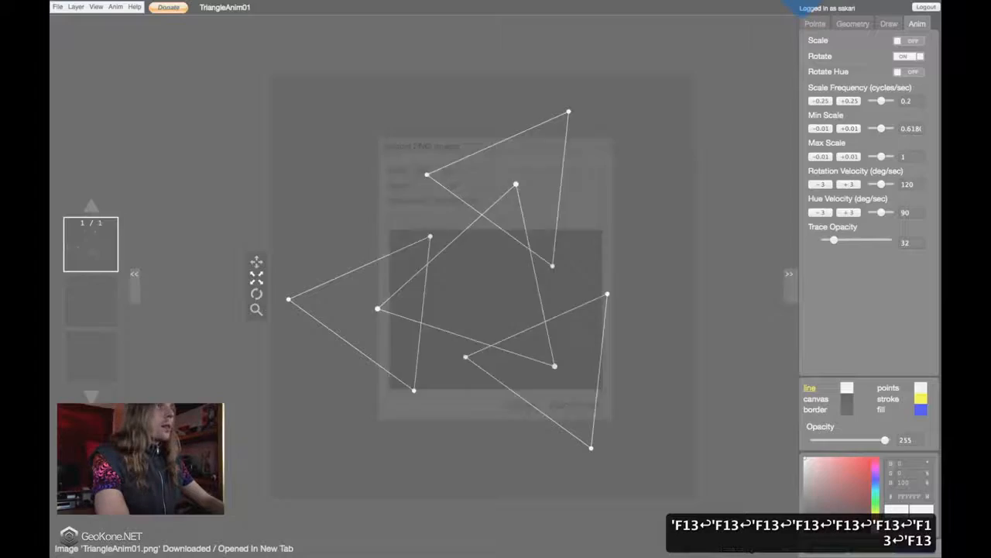
{"action": "key", "text": "Return"}
{"action": "key", "text": "F13"}
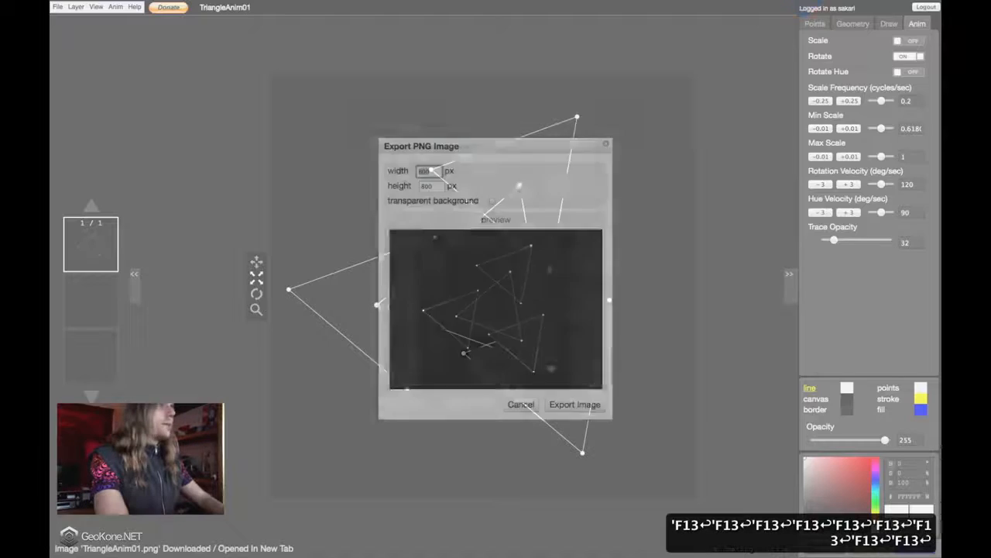
{"action": "key", "text": "Return"}
{"action": "key", "text": "F13"}
{"action": "key", "text": "Return"}
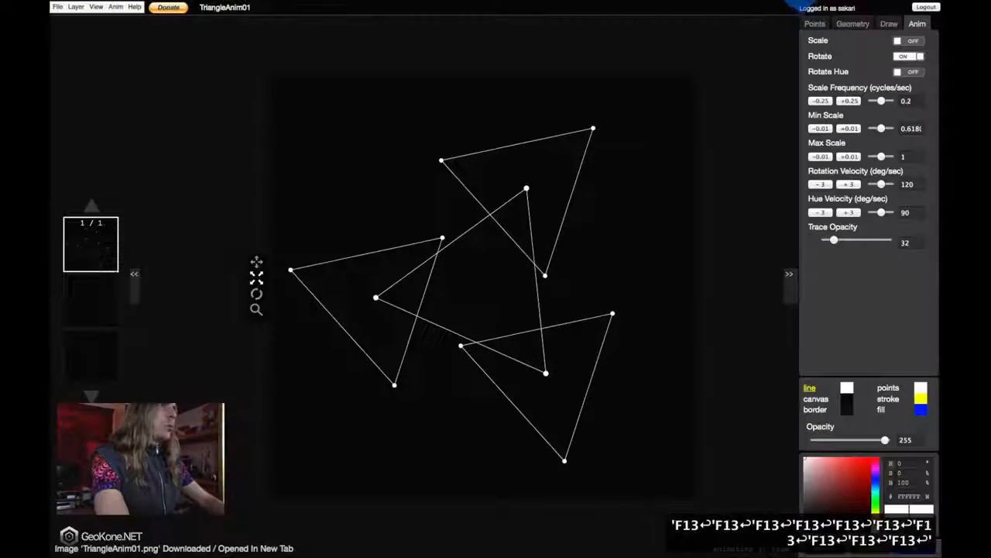
{"action": "key", "text": "F13"}
{"action": "key", "text": "Return"}
{"action": "key", "text": "F13"}
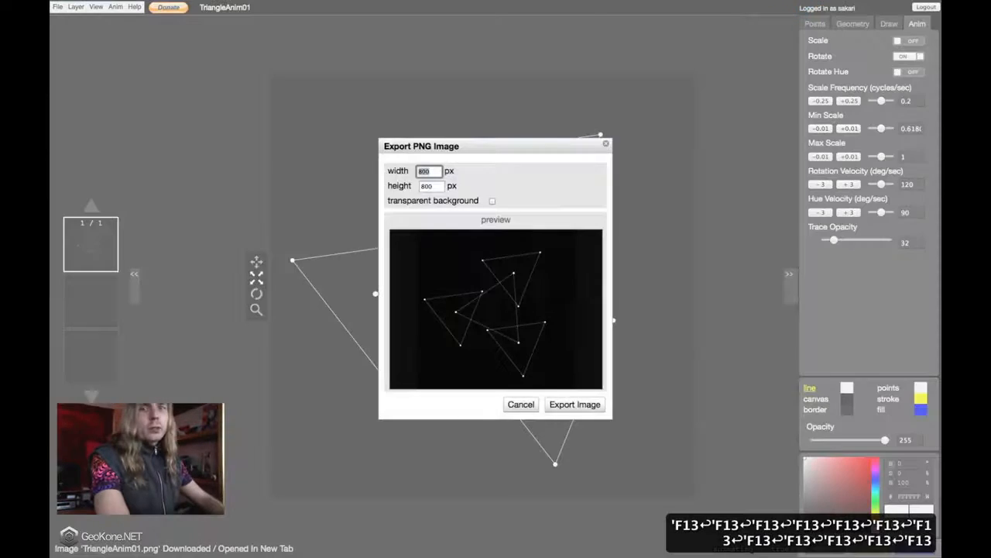
{"action": "key", "text": "Return"}
{"action": "key", "text": "F13"}
{"action": "key", "text": "Return"}
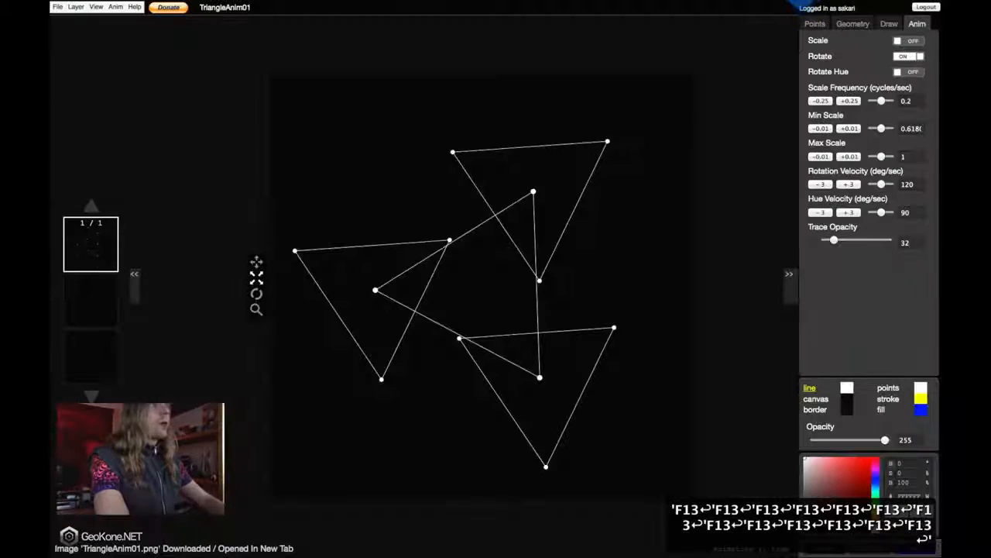
{"action": "key", "text": "F13"}
{"action": "key", "text": "Return"}
{"action": "key", "text": "F13"}
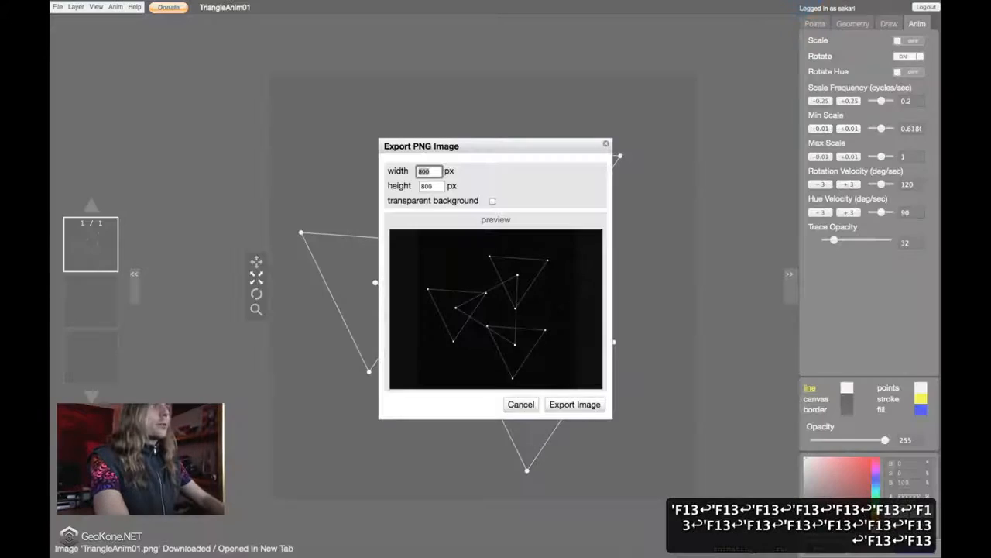
{"action": "key", "text": "Return"}
- Continue stepping the rotation and exporting every step as an 800 x 800 px PNG until the central triangle points straight down
{"action": "key", "text": "F13"}
{"action": "key", "text": "Return"}
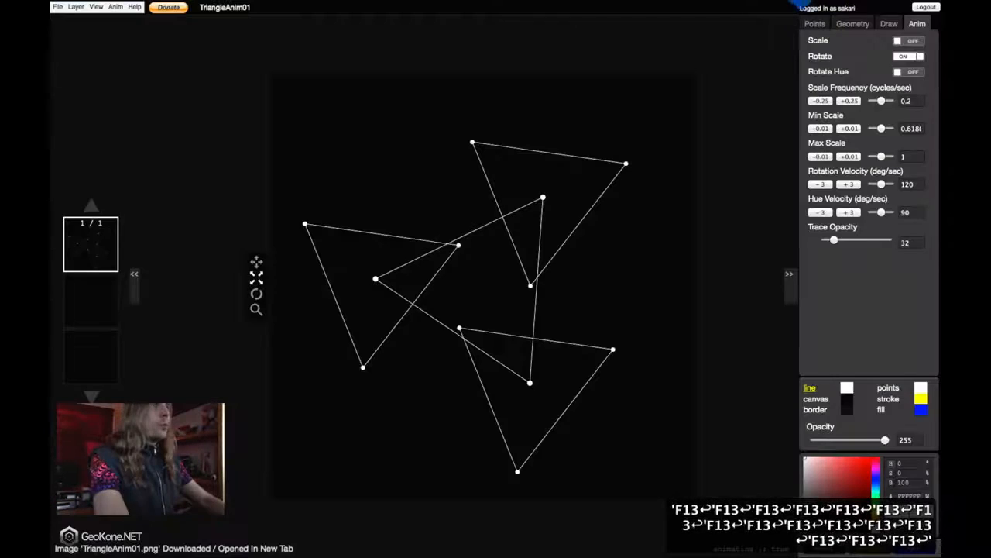
{"action": "key", "text": "F13"}
{"action": "key", "text": "Return"}
{"action": "key", "text": "F13"}
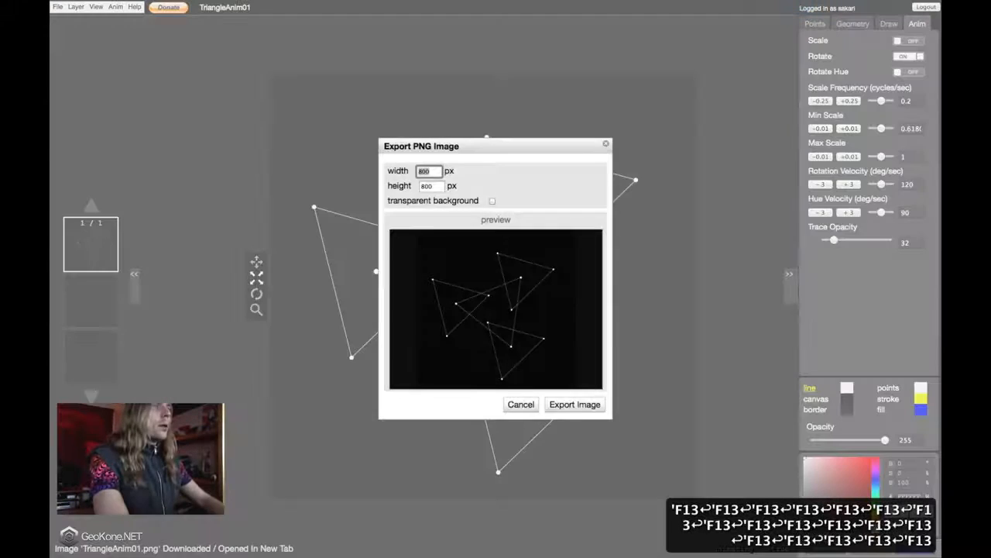
{"action": "key", "text": "Return"}
{"action": "key", "text": "F13"}
{"action": "key", "text": "Return"}
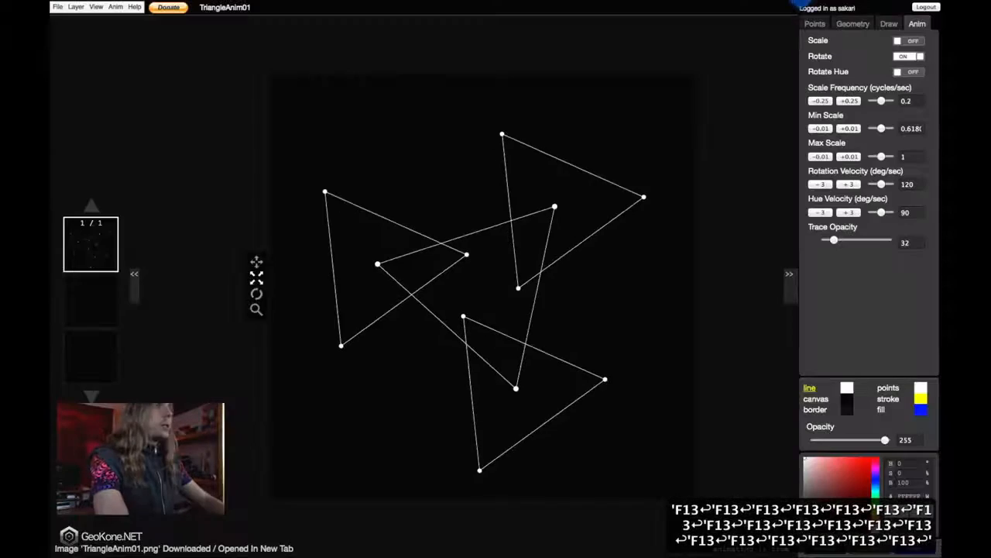
{"action": "key", "text": "F13"}
{"action": "key", "text": "Return"}
{"action": "key", "text": "F13"}
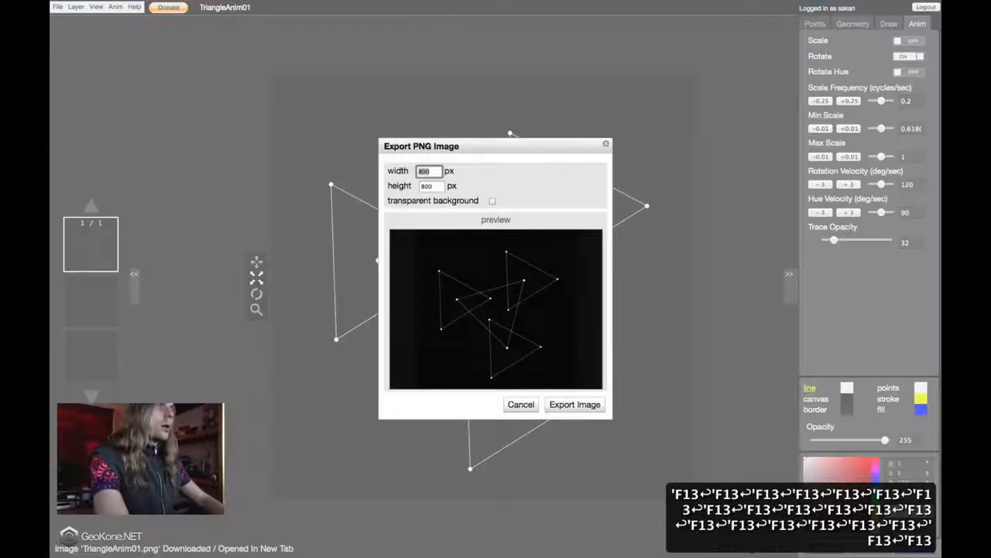
{"action": "key", "text": "Return"}
{"action": "key", "text": "F13"}
{"action": "key", "text": "Return"}
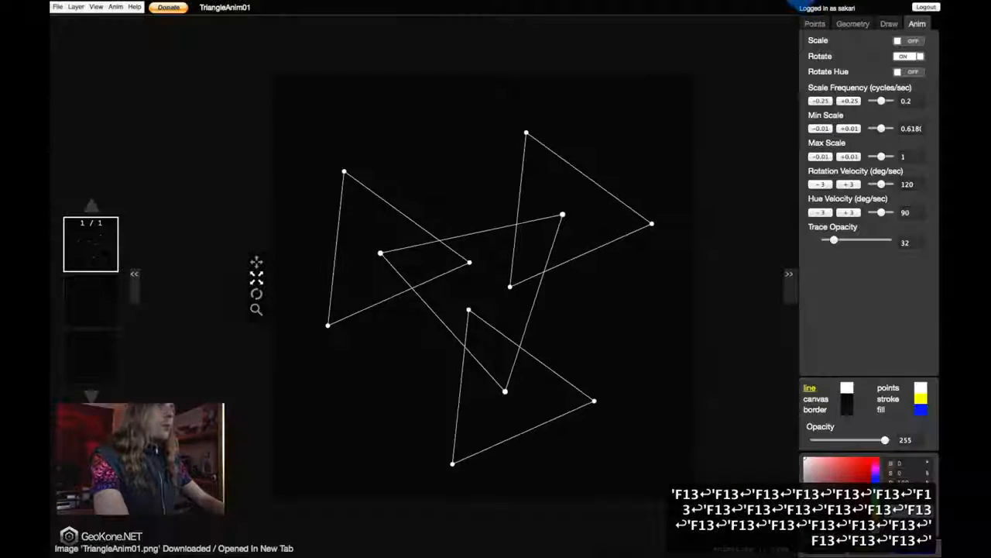
{"action": "key", "text": "F13"}
{"action": "key", "text": "Return"}
{"action": "key", "text": "F13"}
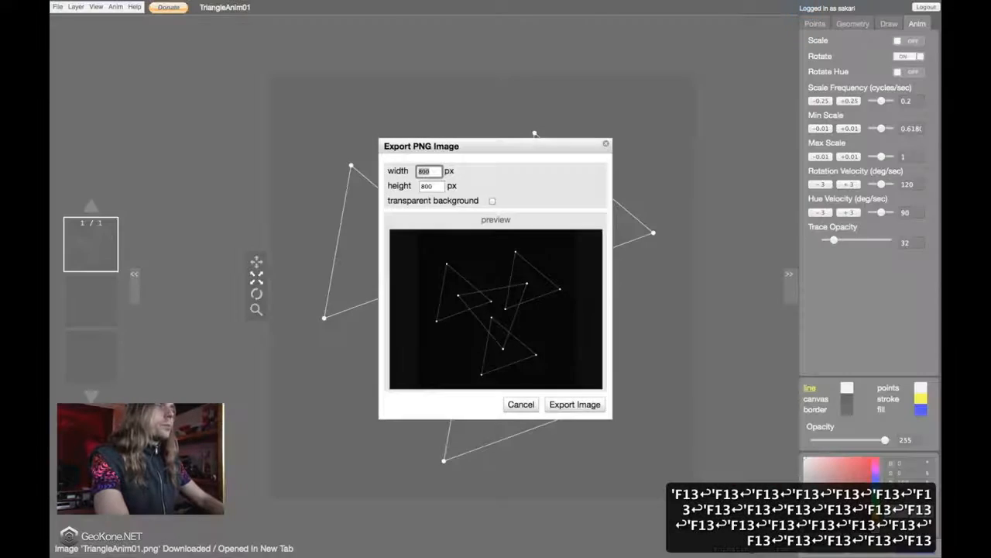
{"action": "key", "text": "Return"}
{"action": "key", "text": "F13"}
{"action": "key", "text": "Return"}
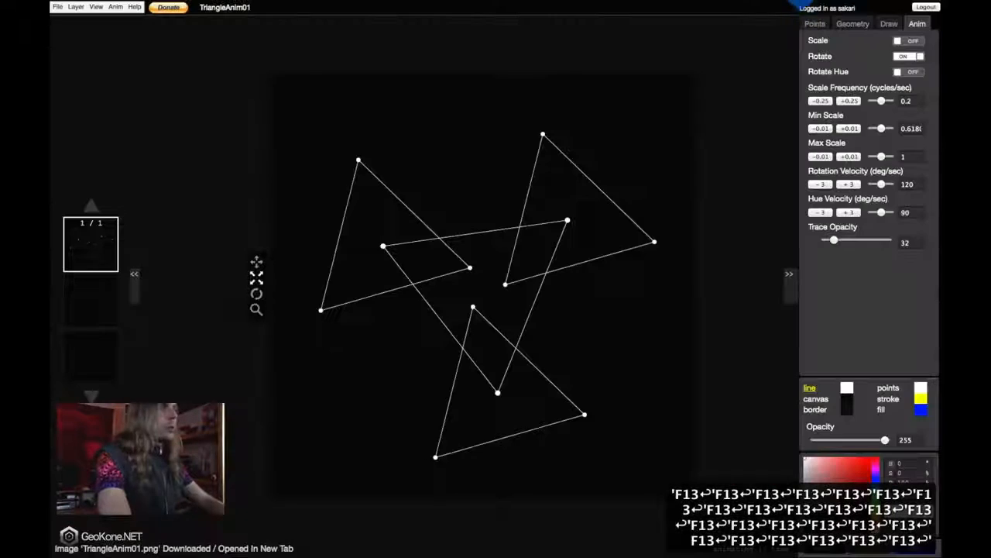
{"action": "key", "text": "F13"}
{"action": "key", "text": "F13"}
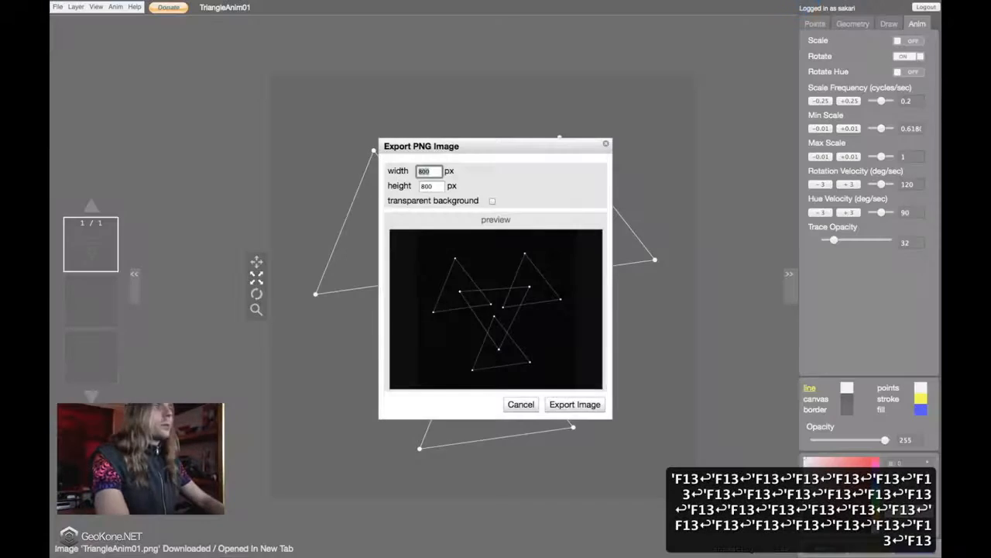
{"action": "key", "text": "Return"}
{"action": "key", "text": "F13"}
{"action": "key", "text": "Return"}
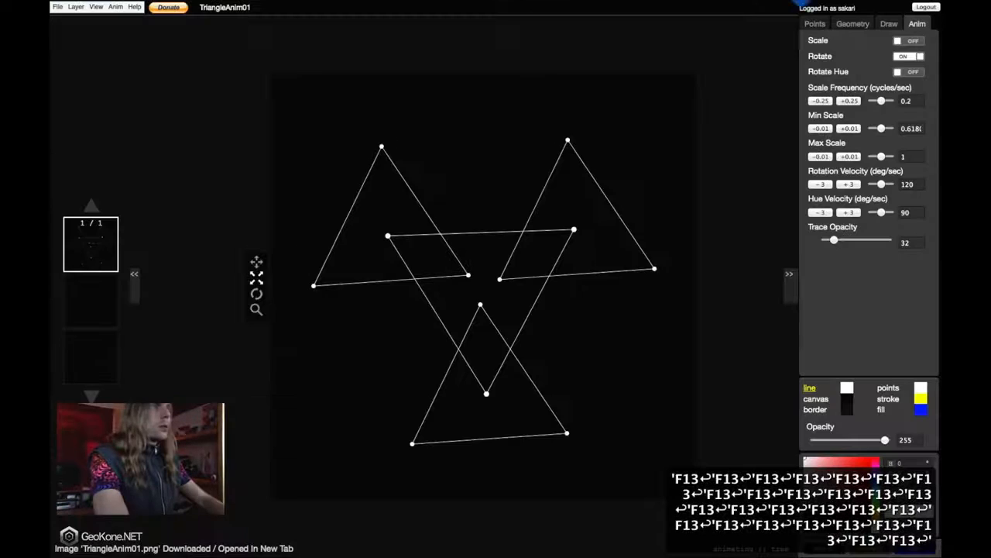
{"action": "key", "text": "F13"}
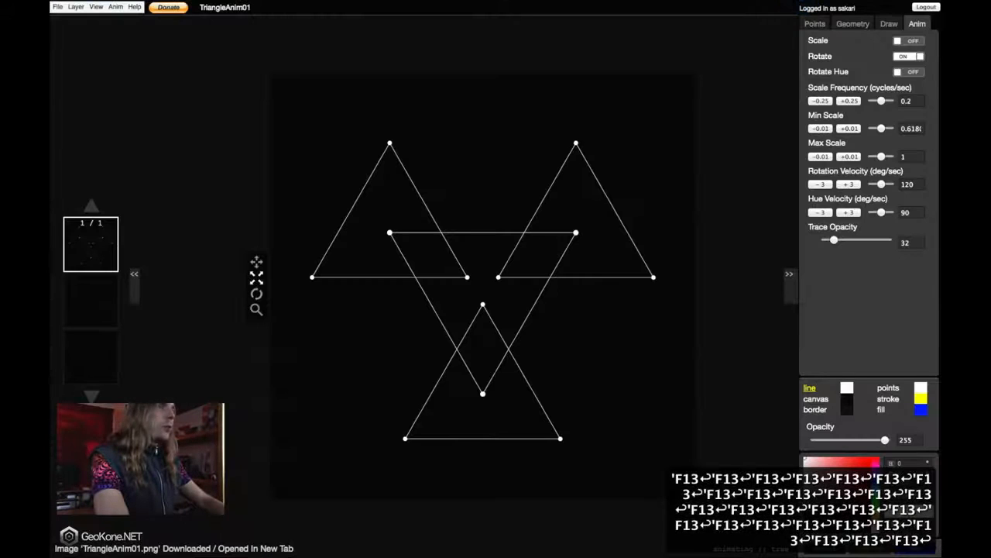
- Export each further single-step rotation as an 800 x 800 px PNG frame until the central triangle points right
{"action": "key", "text": "F13"}
{"action": "key", "text": "Return"}
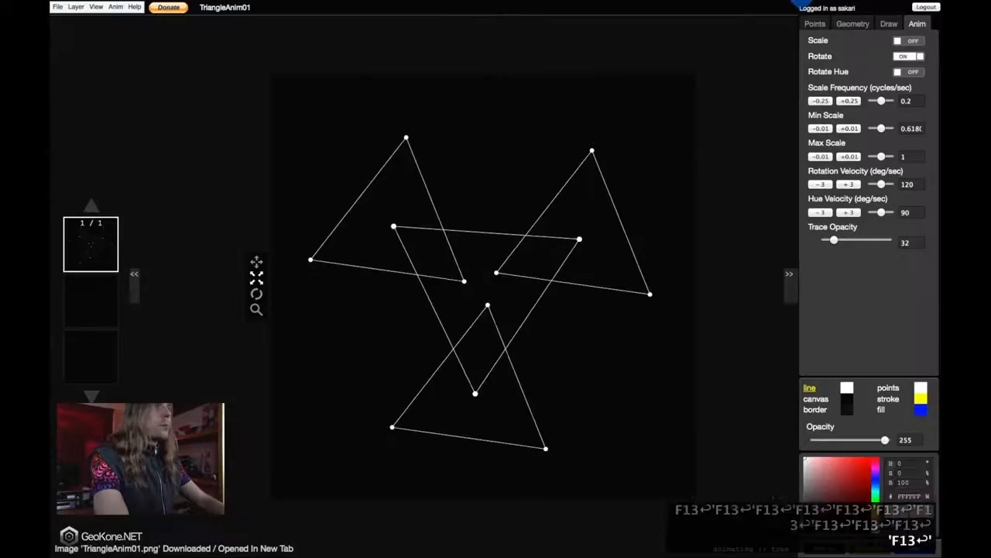
{"action": "key", "text": "F13"}
{"action": "key", "text": "Return"}
{"action": "key", "text": "F13"}
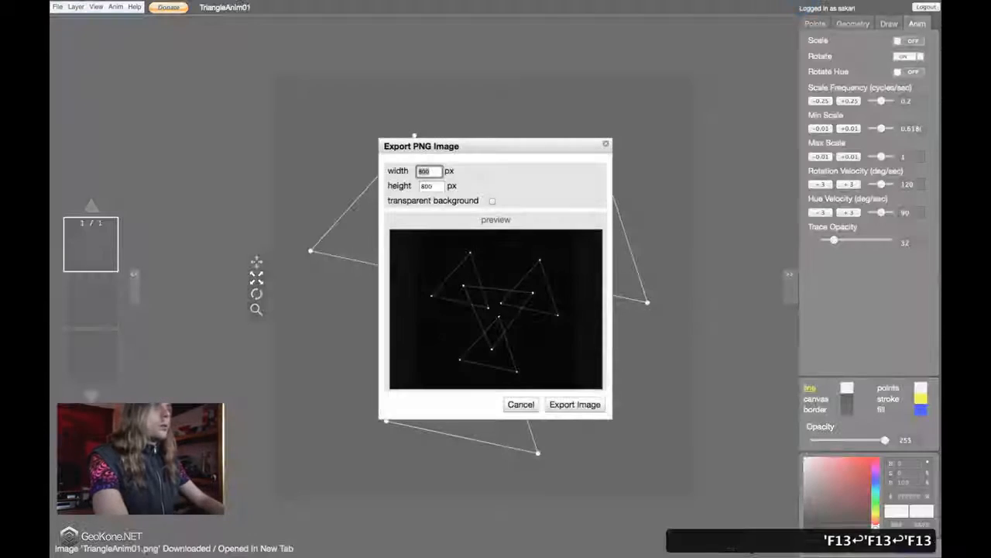
{"action": "key", "text": "Return"}
{"action": "key", "text": "F13"}
{"action": "key", "text": "Return"}
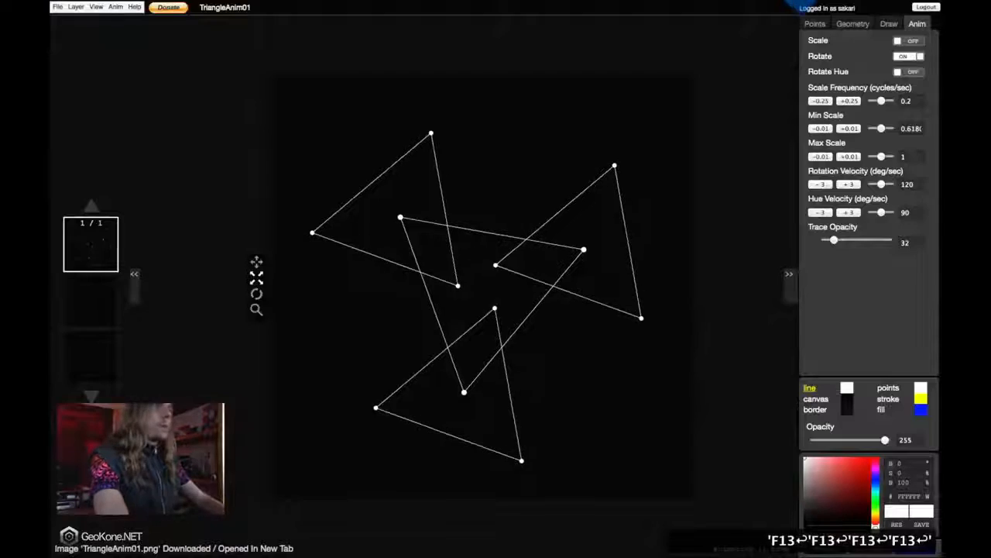
{"action": "key", "text": "F13"}
{"action": "key", "text": "Return"}
{"action": "key", "text": "F13"}
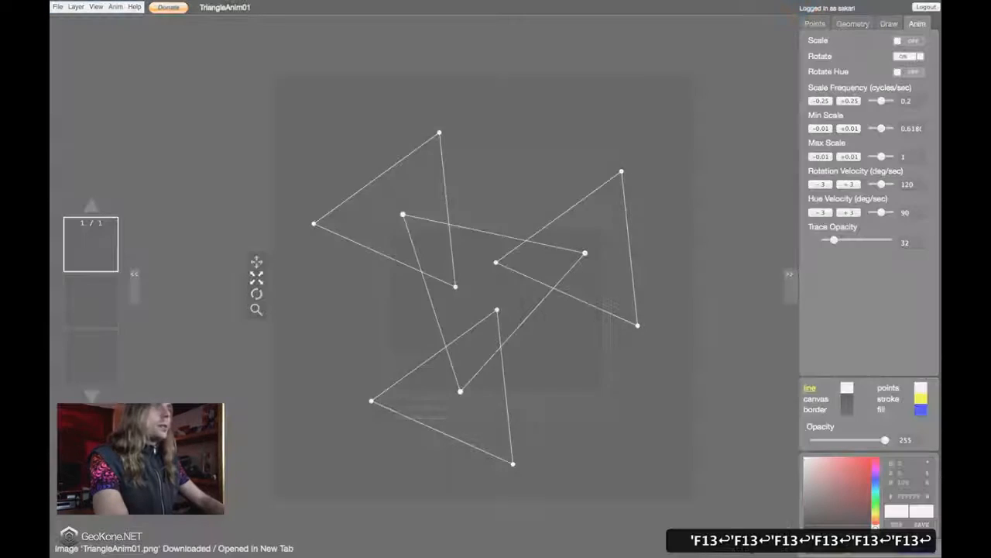
{"action": "key", "text": "F13"}
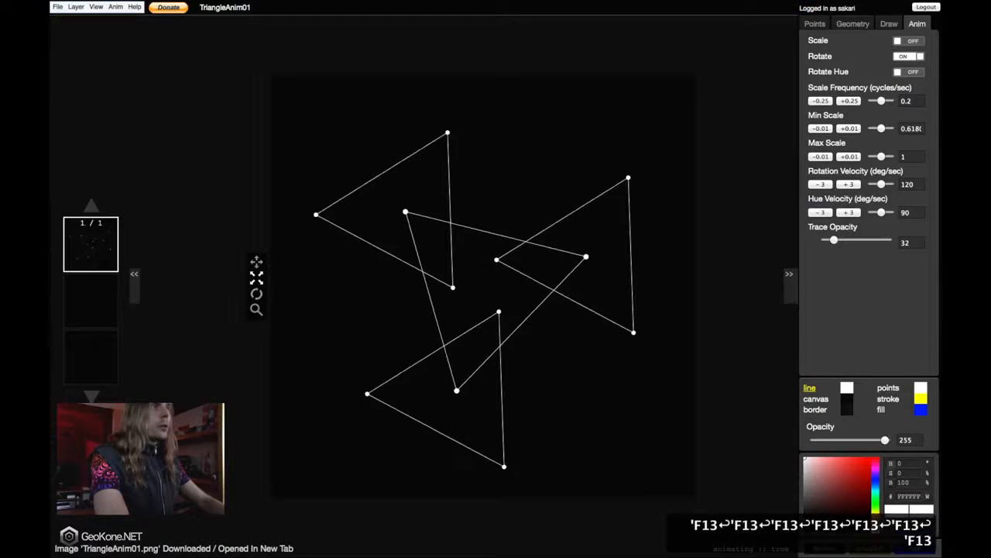
{"action": "key", "text": "Return"}
{"action": "key", "text": "F13"}
{"action": "key", "text": "Return"}
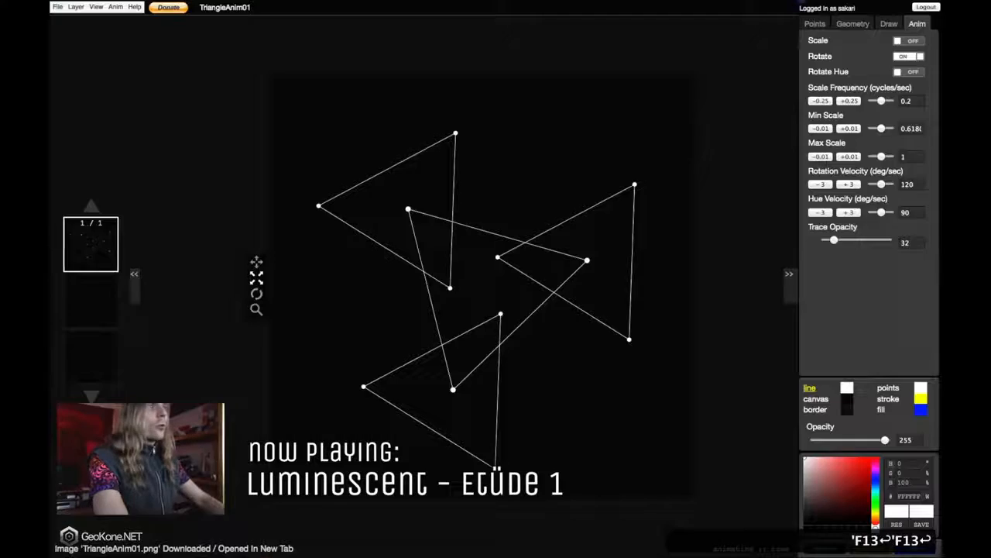
{"action": "key", "text": "F13"}
{"action": "key", "text": "Return"}
{"action": "key", "text": "F13"}
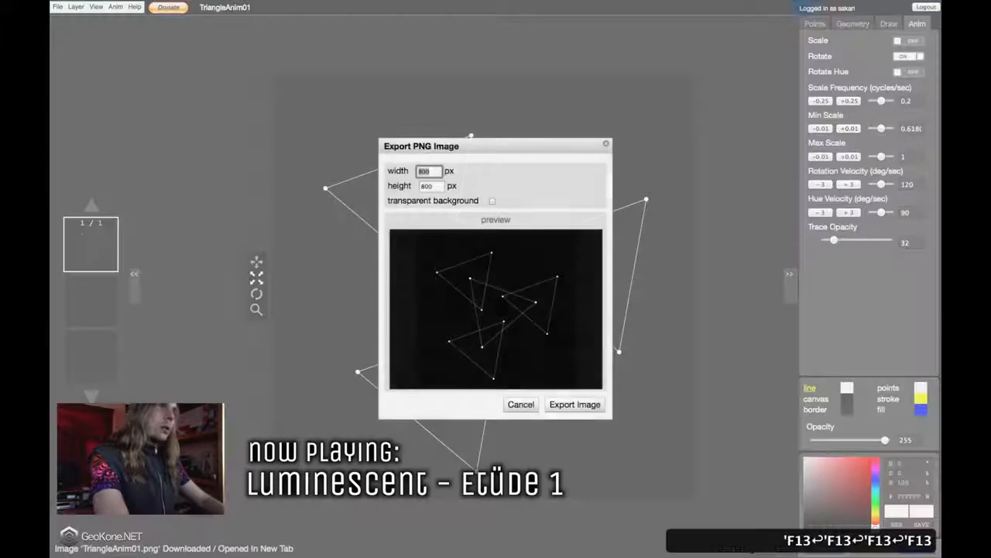
{"action": "key", "text": "Return"}
{"action": "key", "text": "F13"}
{"action": "key", "text": "Return"}
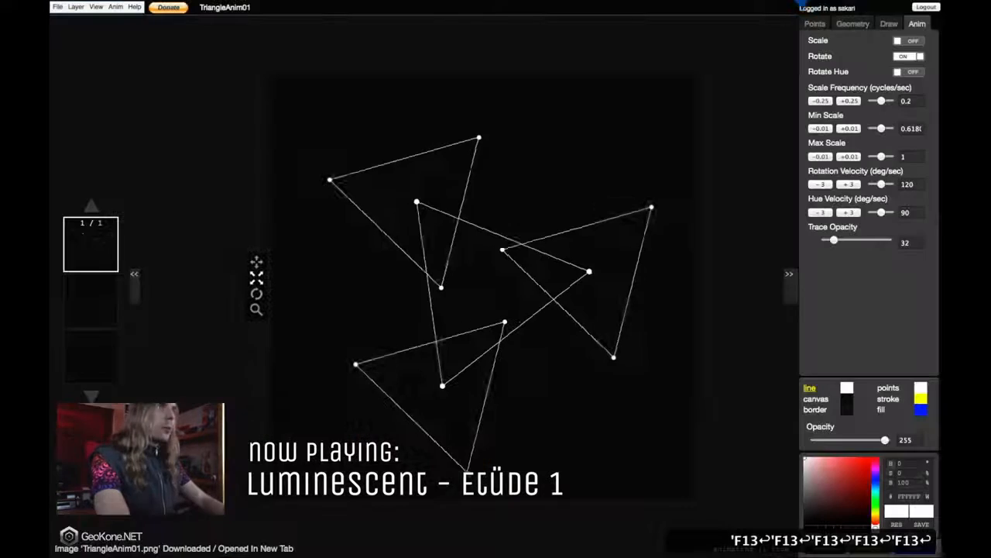
{"action": "key", "text": "F13"}
{"action": "key", "text": "Return"}
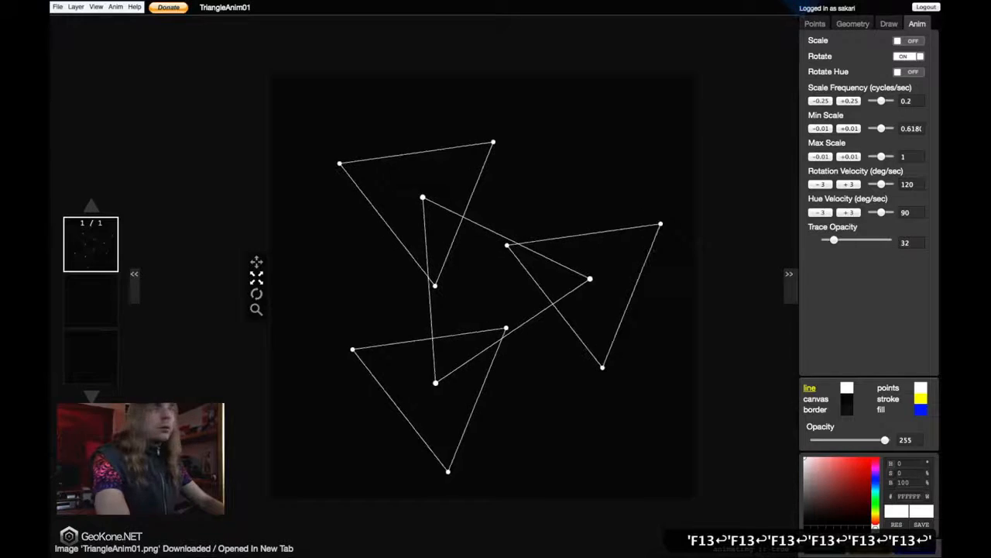
{"action": "key", "text": "F13"}
{"action": "key", "text": "Return"}
{"action": "key", "text": "F13"}
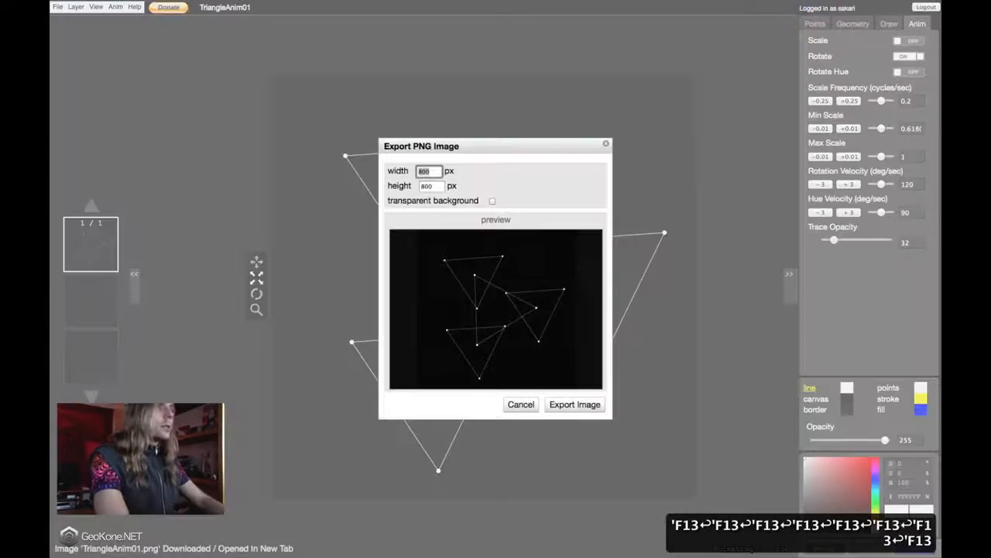
{"action": "key", "text": "Return"}
{"action": "key", "text": "F13"}
{"action": "key", "text": "Return"}
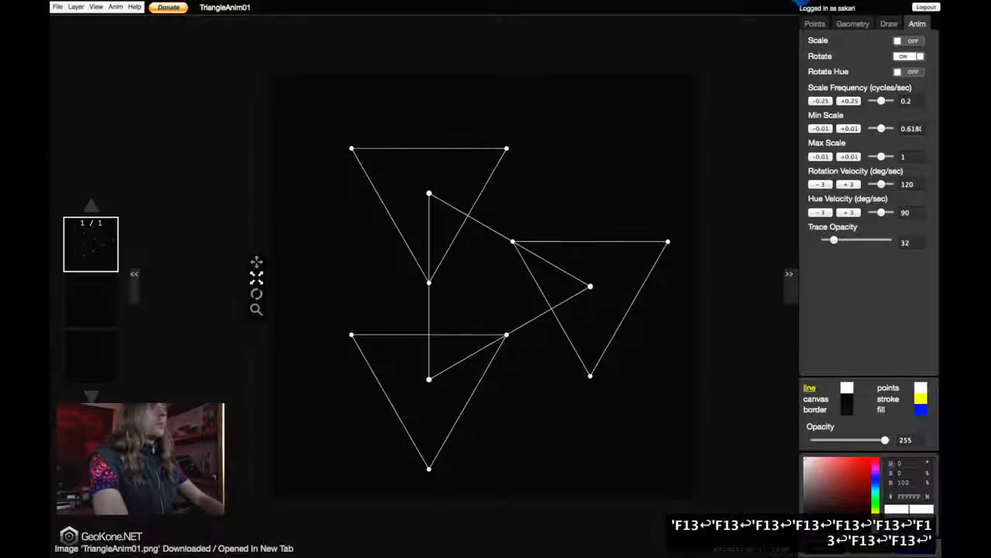
- Export every remaining single-step rotation as an 800 x 800 px PNG frame until the central triangle points straight up again
{"action": "key", "text": "F13"}
{"action": "key", "text": "Return"}
{"action": "key", "text": "F13"}
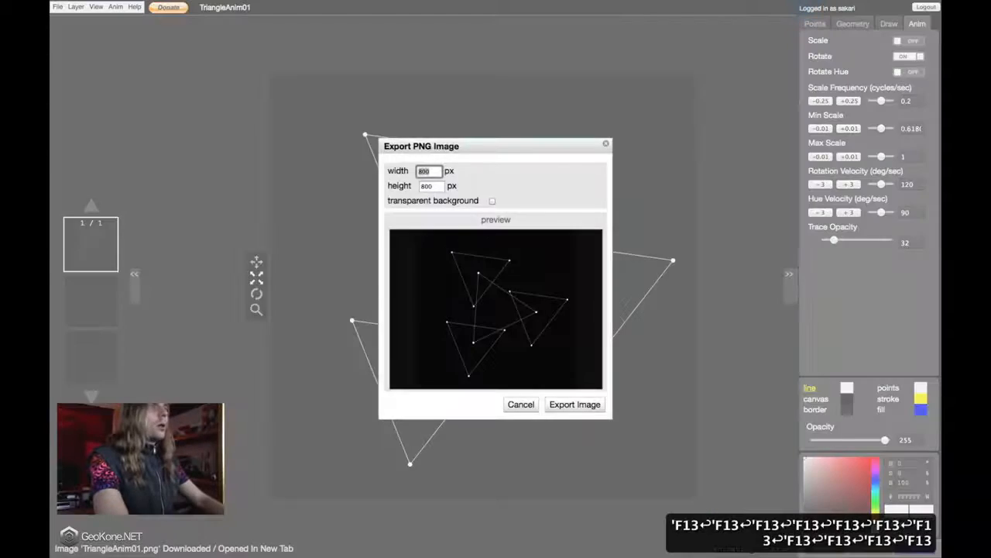
{"action": "key", "text": "Return"}
{"action": "key", "text": "F13"}
{"action": "key", "text": "Return"}
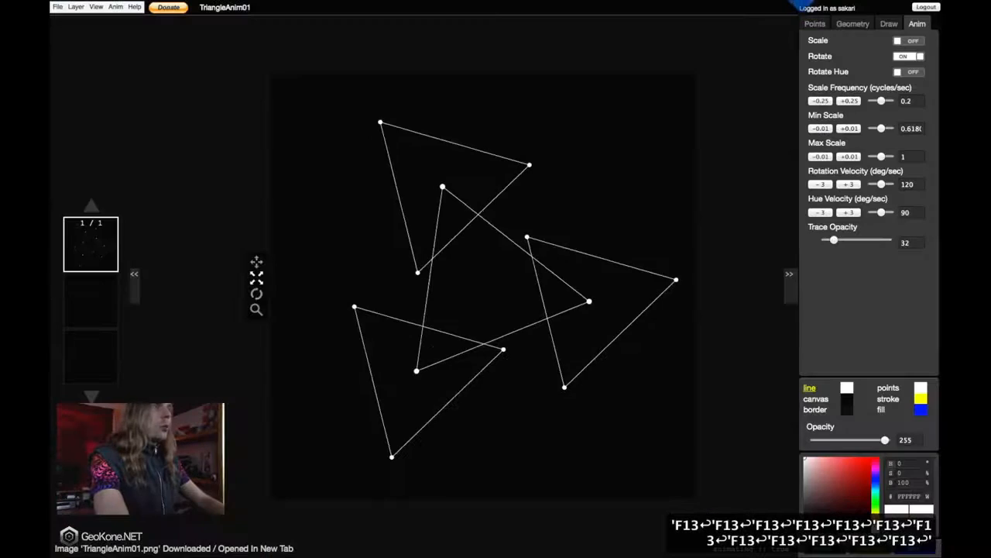
{"action": "key", "text": "F13"}
{"action": "key", "text": "Return"}
{"action": "key", "text": "F13"}
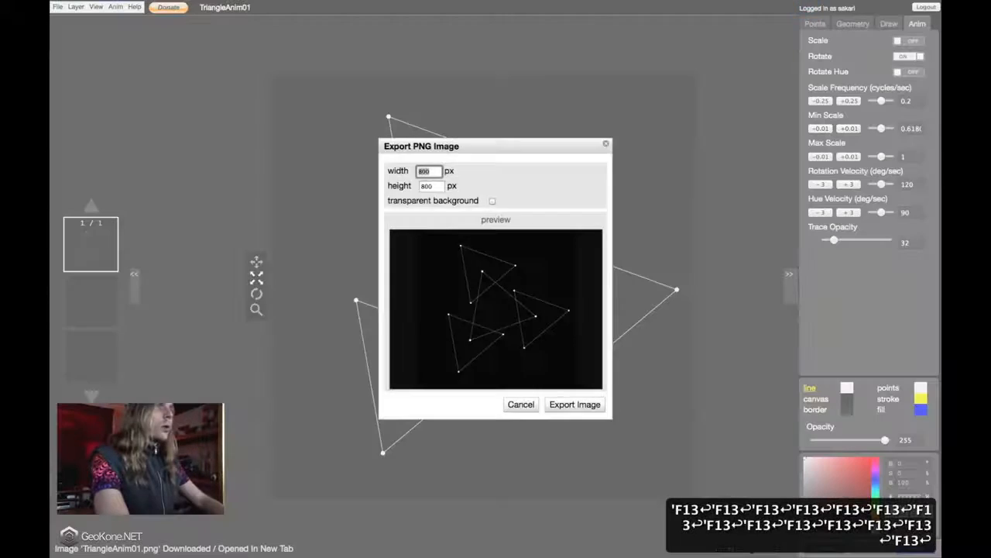
{"action": "key", "text": "Return"}
{"action": "key", "text": "F13"}
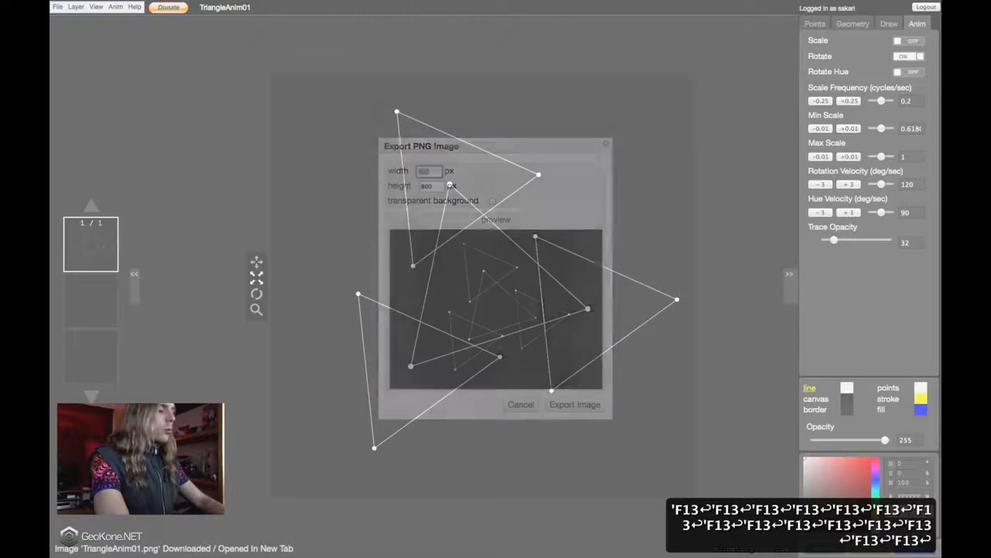
{"action": "key", "text": "F13"}
{"action": "key", "text": "Return"}
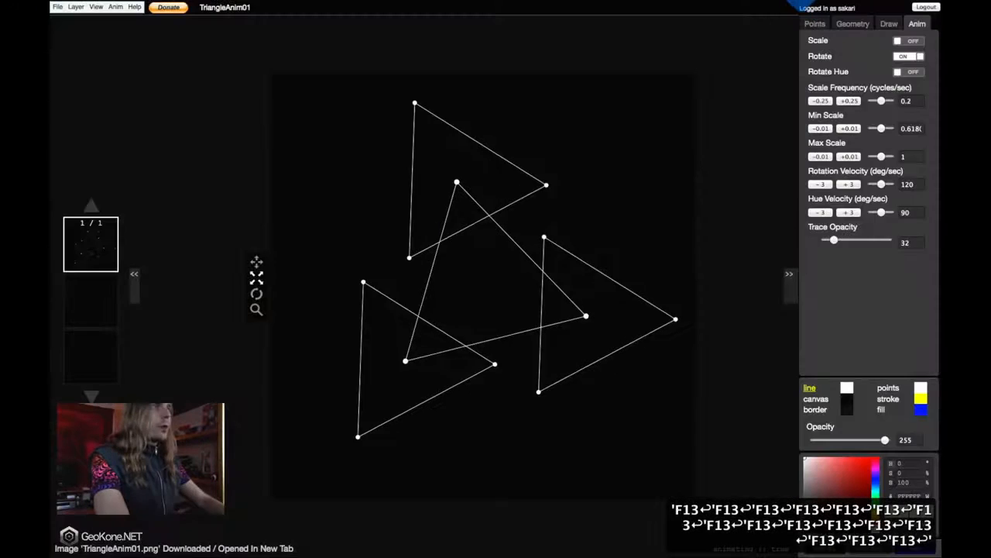
{"action": "key", "text": "F13"}
{"action": "key", "text": "Return"}
{"action": "key", "text": "F13"}
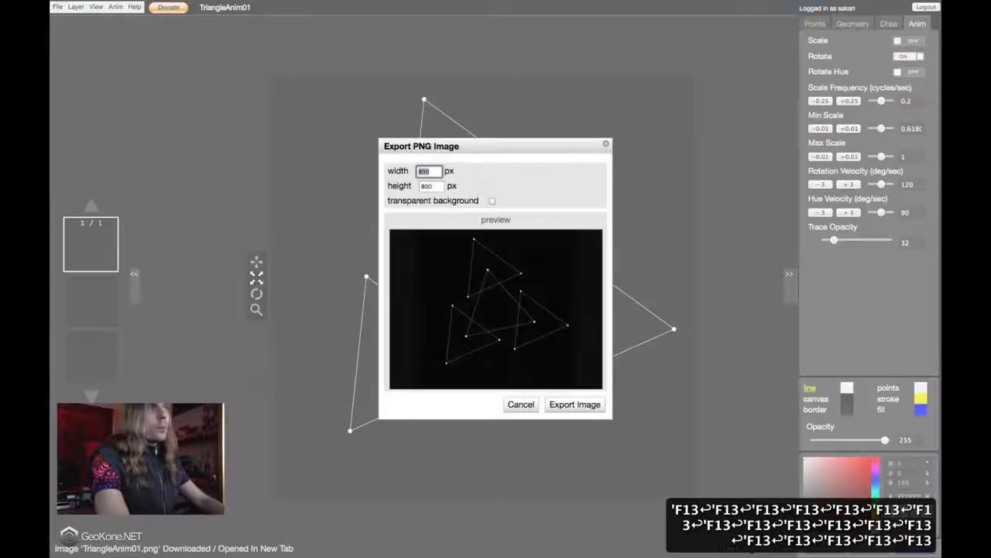
{"action": "key", "text": "Return"}
{"action": "key", "text": "F13"}
{"action": "key", "text": "Return"}
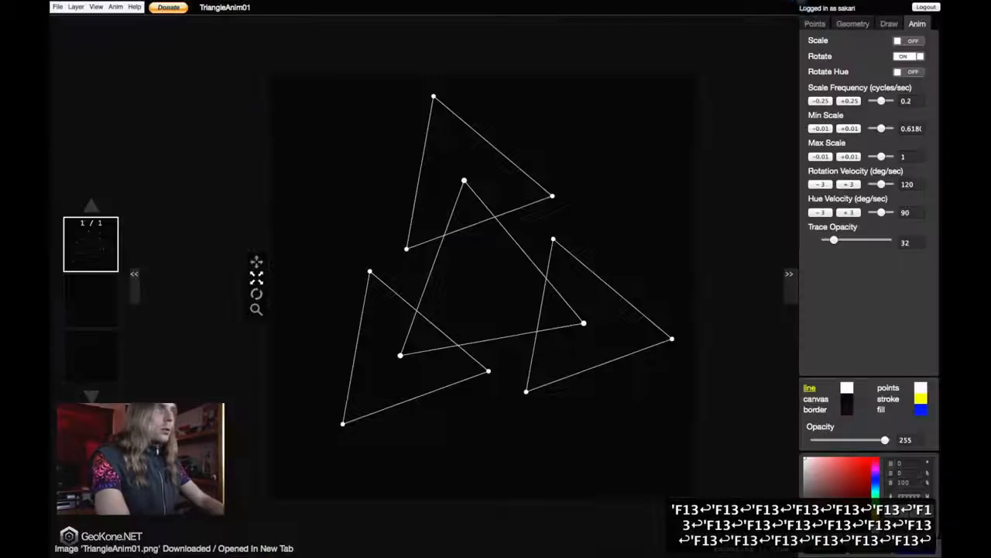
{"action": "key", "text": "F13"}
{"action": "key", "text": "Return"}
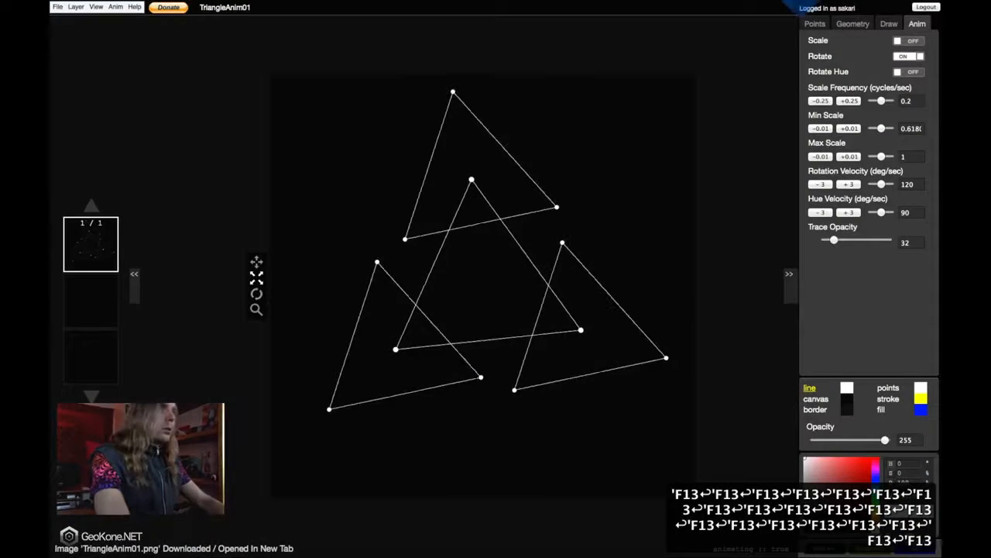
{"action": "key", "text": "F13"}
{"action": "key", "text": "Return"}
{"action": "key", "text": "F13"}
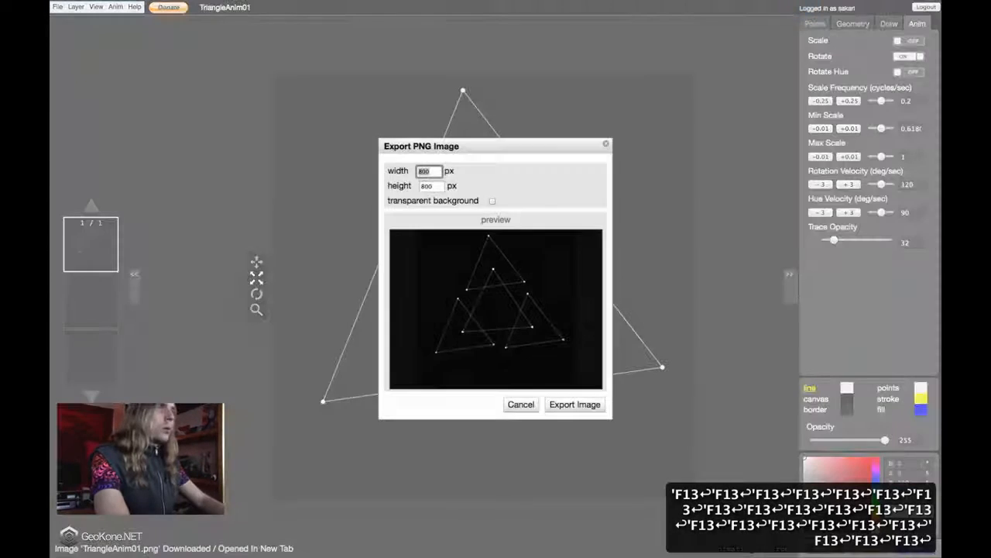
{"action": "key", "text": "Return"}
{"action": "key", "text": "F13"}
{"action": "key", "text": "Return"}
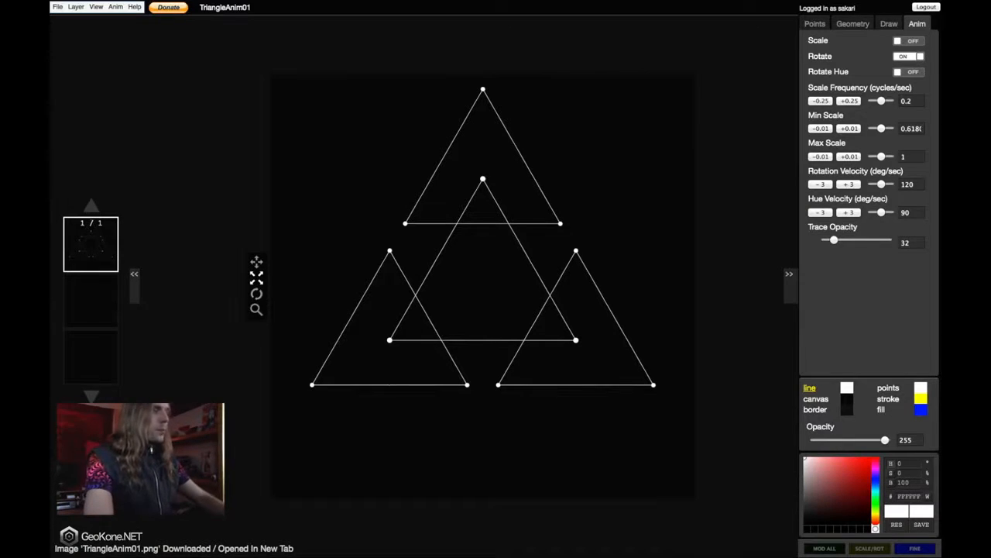
- Switch to Finder and preview the first and last exported frames, TriangleAnim01.png and TriangleAnim01(59).png, in the GeokoneAnimation folder
{"action": "key", "text": "ctrl+Left"}
{"action": "left_click", "coordinate": [381, 82]}
{"action": "key", "text": "space"}
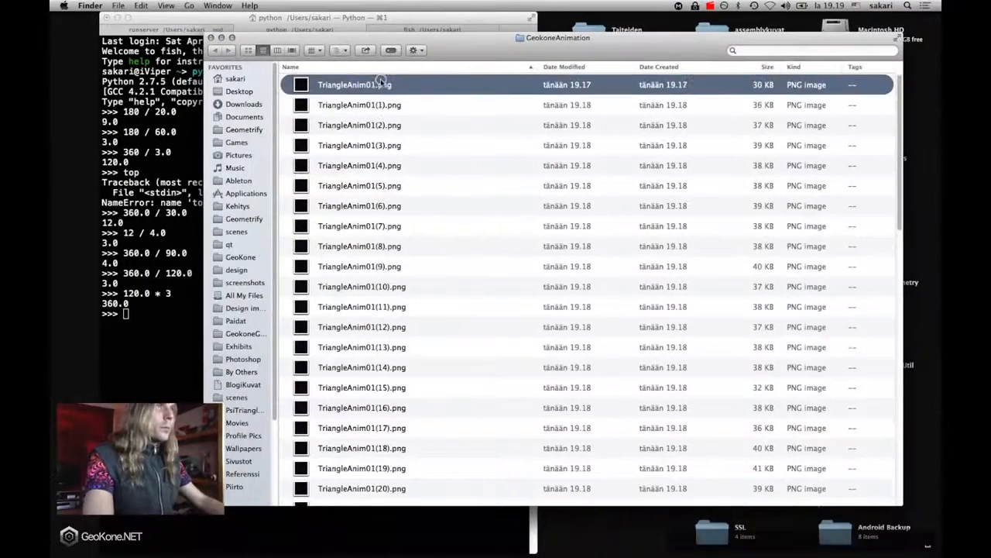
{"action": "key", "text": "space"}
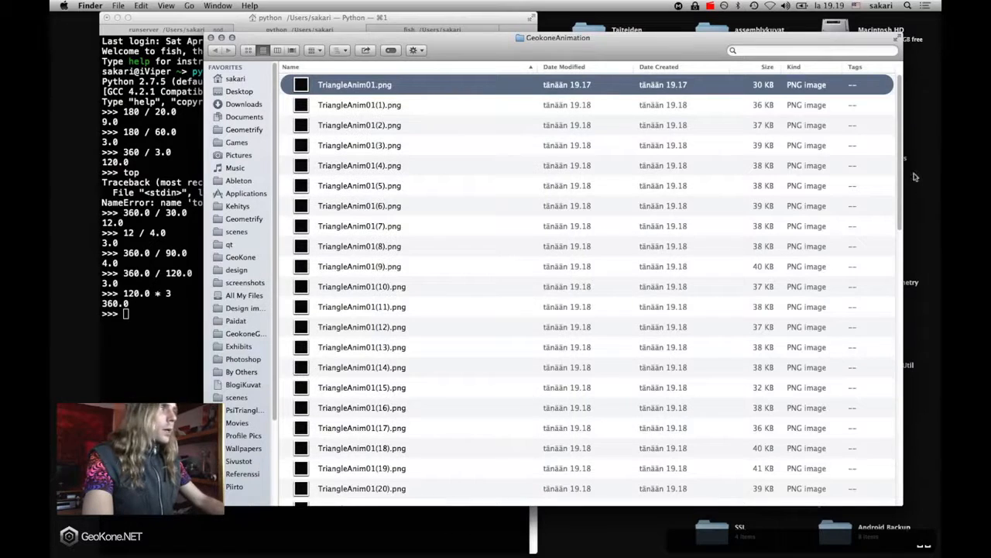
{"action": "left_click_drag", "start_coordinate": [900, 178], "coordinate": [901, 469]}
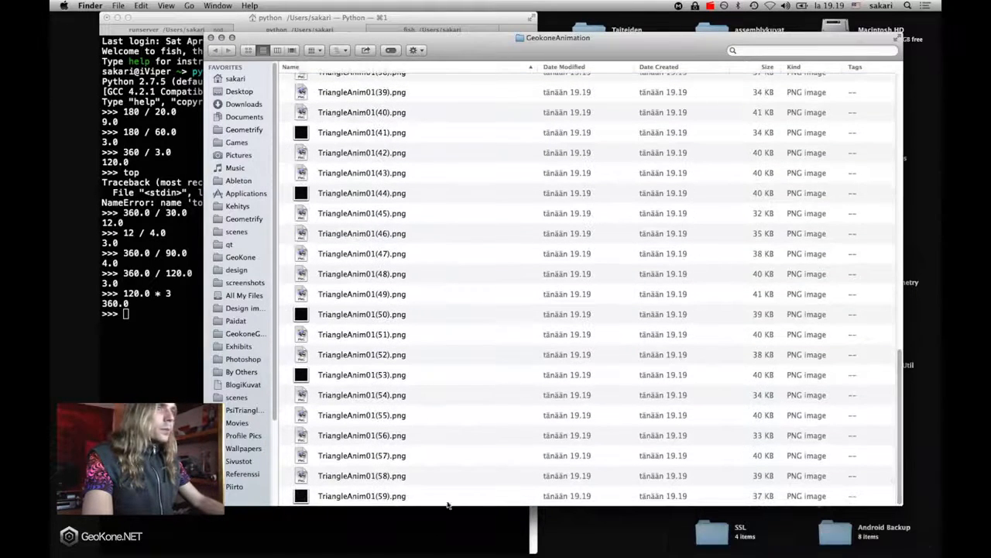
{"action": "left_click", "coordinate": [396, 499]}
{"action": "key", "text": "space"}
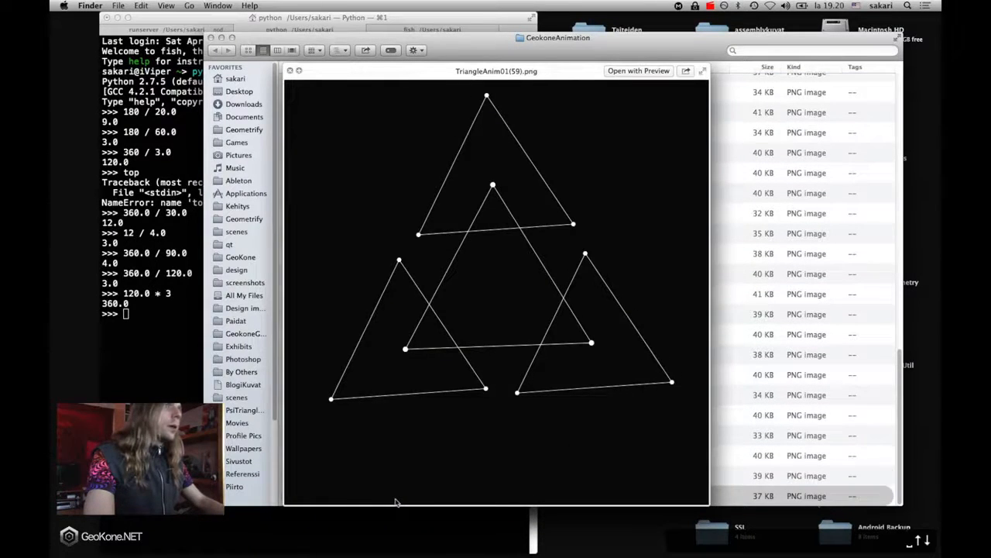
{"action": "key", "text": "space"}
- Flip through previews of all exported frames in sequence from TriangleAnim01.png to TriangleAnim01(59).png to check the rotation
{"action": "scroll", "coordinate": [857, 456], "scroll_direction": "up", "scroll_amount": 15}
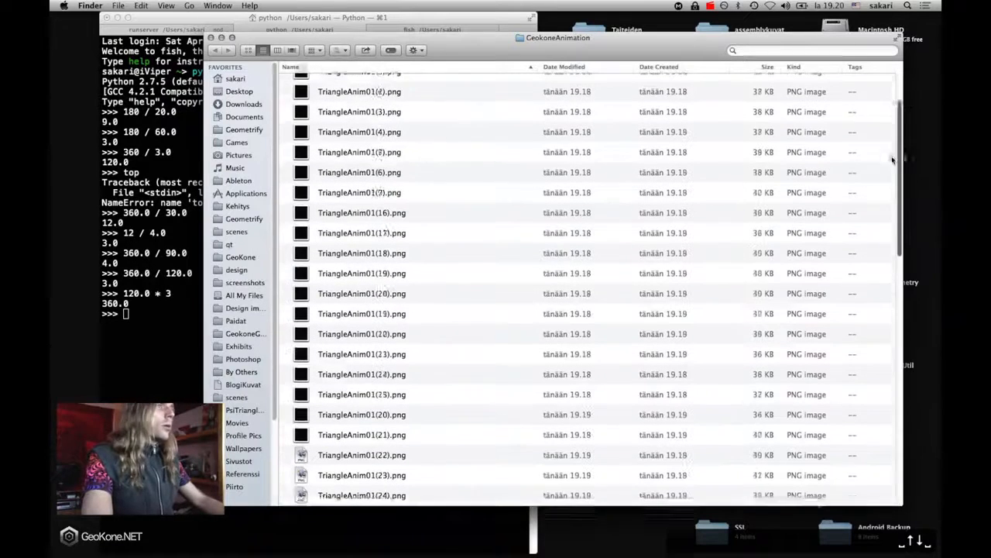
{"action": "left_click", "coordinate": [492, 81]}
{"action": "key", "text": "space"}
{"action": "key", "text": "Down"}
{"action": "key", "text": "Down"}
{"action": "key", "text": "Down"}
{"action": "key", "text": "Down"}
{"action": "key", "text": "Down"}
{"action": "key", "text": "Down"}
{"action": "key", "text": "Down"}
{"action": "key", "text": "Down"}
{"action": "key", "text": "Down"}
{"action": "key", "text": "Down"}
{"action": "key", "text": "Down"}
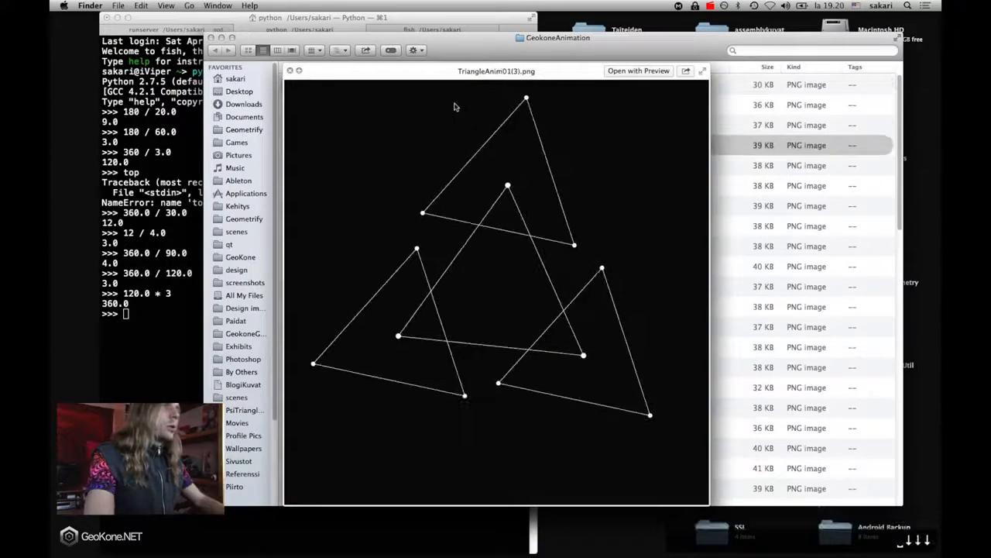
{"action": "key", "text": "Down"}
{"action": "key", "text": "Down"}
{"action": "key", "text": "Down"}
{"action": "key", "text": "Down"}
{"action": "key", "text": "Down"}
{"action": "key", "text": "Down"}
{"action": "key", "text": "Down"}
{"action": "key", "text": "Down"}
{"action": "key", "text": "Down"}
{"action": "key", "text": "Down"}
{"action": "key", "text": "Down"}
{"action": "key", "text": "Down"}
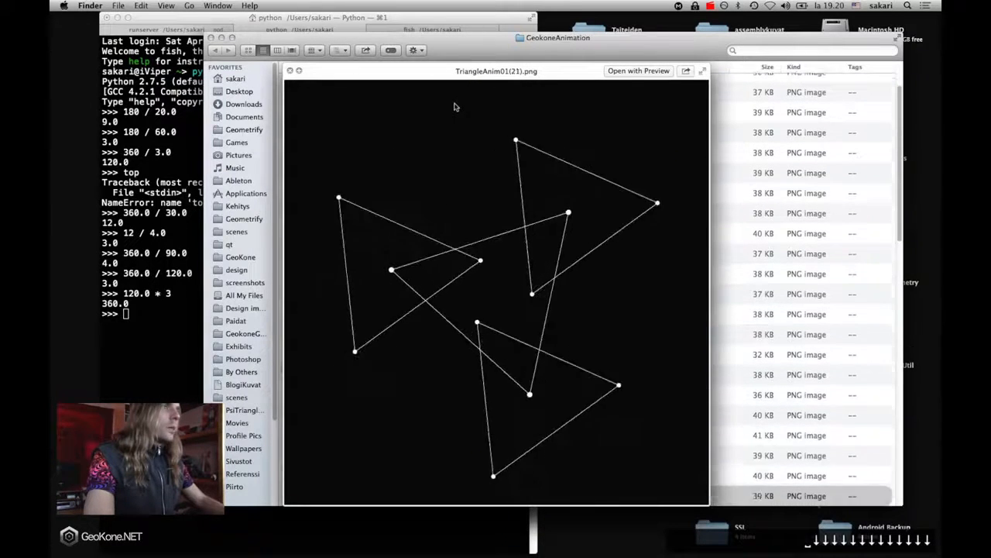
{"action": "key", "text": "Down"}
{"action": "key", "text": "Down"}
{"action": "key", "text": "Down"}
{"action": "key", "text": "Down"}
{"action": "key", "text": "Down"}
{"action": "key", "text": "Down"}
{"action": "key", "text": "Down"}
{"action": "key", "text": "Down"}
{"action": "key", "text": "Down"}
{"action": "key", "text": "Down"}
{"action": "key", "text": "Down"}
{"action": "key", "text": "Down"}
{"action": "key", "text": "Down"}
{"action": "key", "text": "Down"}
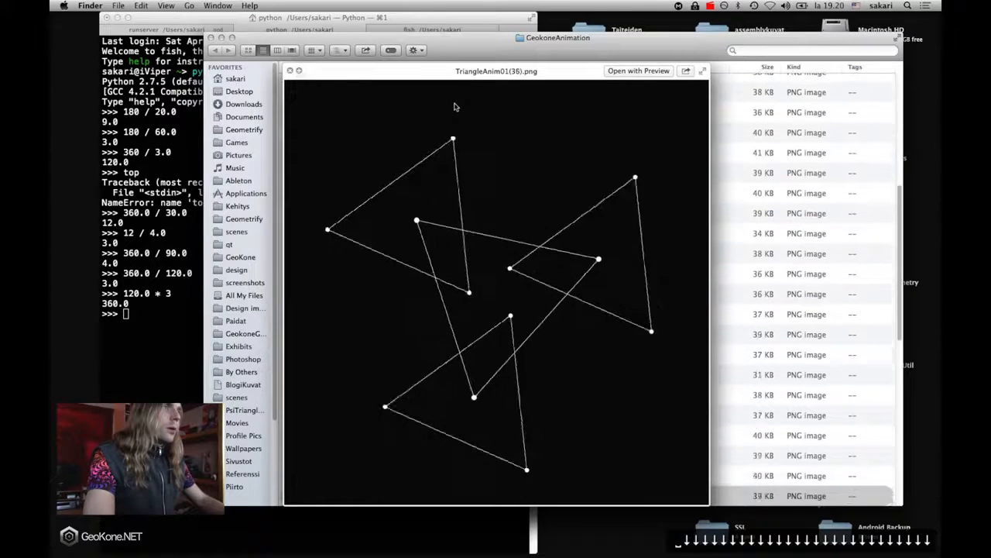
{"action": "key", "text": "Down"}
{"action": "key", "text": "Down"}
{"action": "key", "text": "Down"}
{"action": "key", "text": "Down"}
{"action": "key", "text": "Down"}
{"action": "key", "text": "Down"}
{"action": "key", "text": "Down"}
{"action": "key", "text": "Down"}
{"action": "key", "text": "Down"}
{"action": "key", "text": "Down"}
{"action": "key", "text": "Down"}
{"action": "key", "text": "Down"}
{"action": "key", "text": "Down"}
{"action": "key", "text": "Down"}
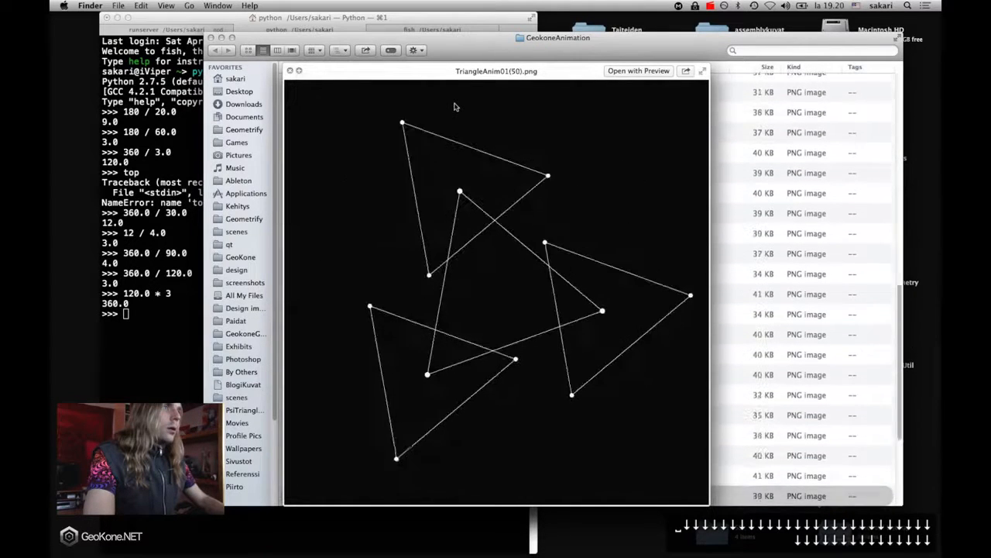
{"action": "key", "text": "Down"}
{"action": "key", "text": "Down"}
{"action": "key", "text": "Down"}
{"action": "key", "text": "Down"}
{"action": "key", "text": "Down"}
{"action": "key", "text": "Down"}
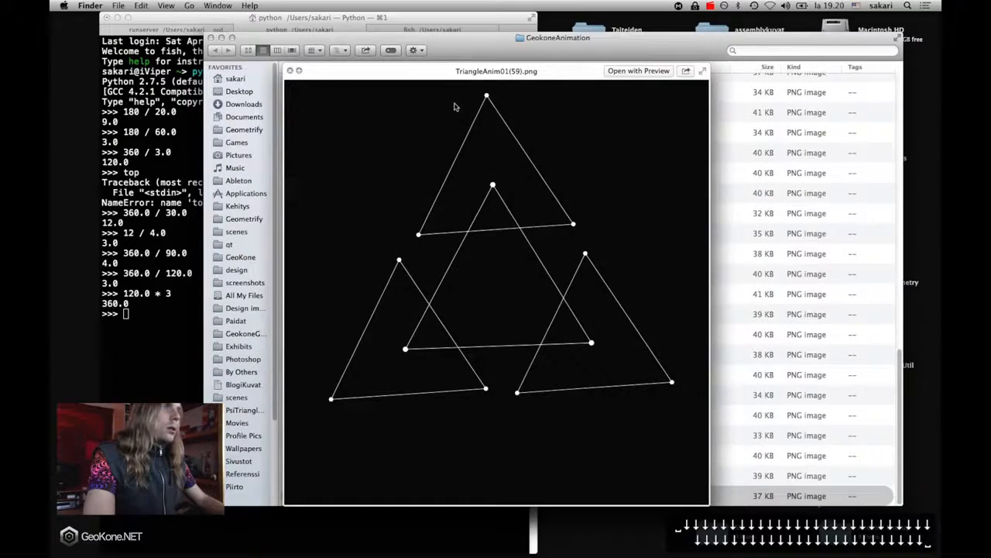
{"action": "key", "text": "space"}
- Open Final Cut Pro and delete the existing clip from the GeokoneAnimation01 timeline
{"action": "mouse_move", "coordinate": [51, 287]}
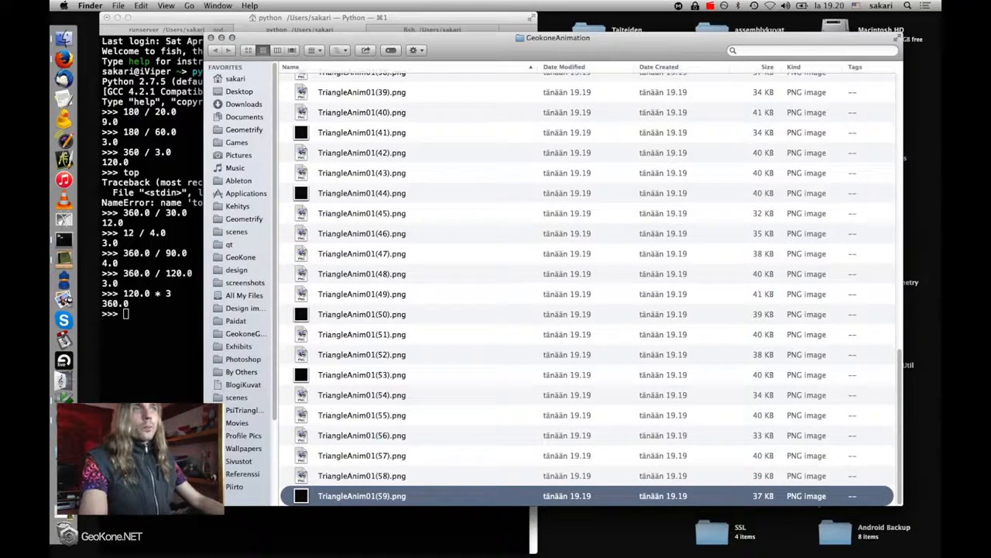
{"action": "left_click", "coordinate": [907, 6]}
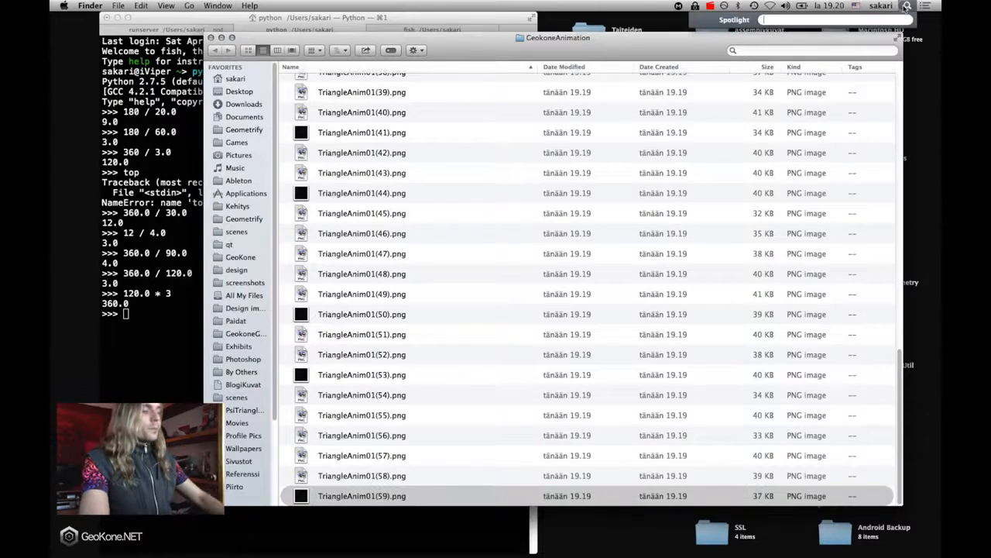
{"action": "type", "text": "final cut"}
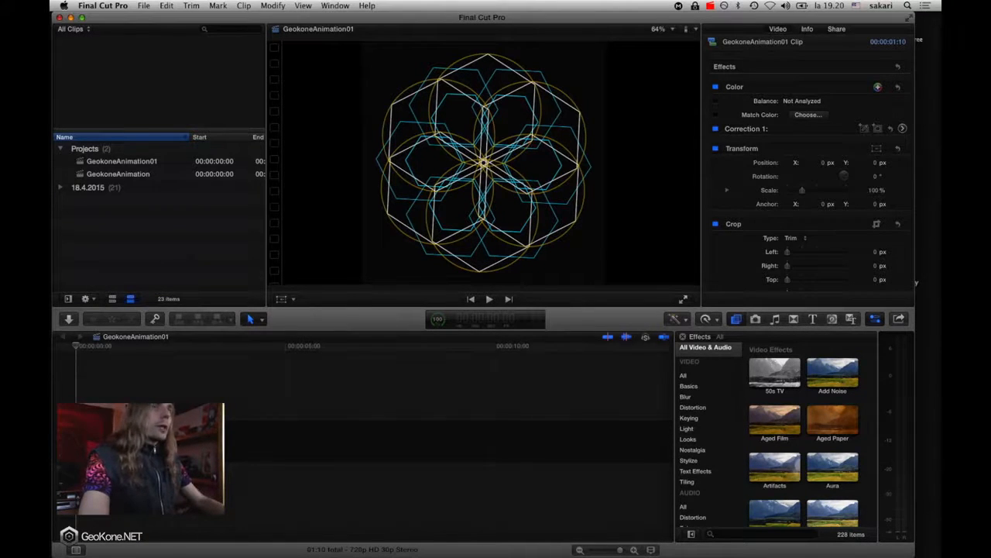
{"action": "left_click", "coordinate": [91, 442]}
{"action": "key", "text": "BackSpace"}
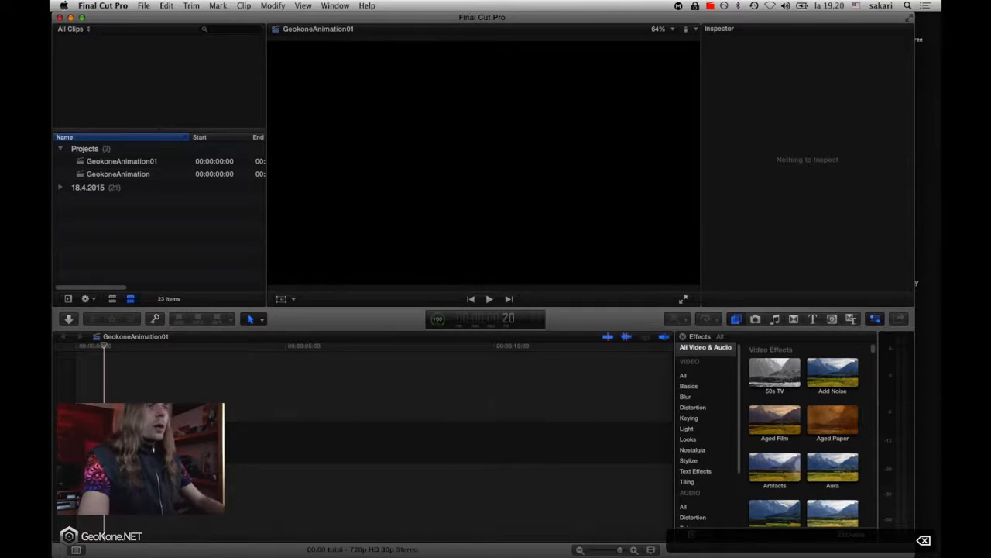
- Return to the GeokoneAnimation folder in Finder and compare the first frame with TriangleAnim01(59).png for a seamless loop
{"action": "key", "text": "super+Tab"}
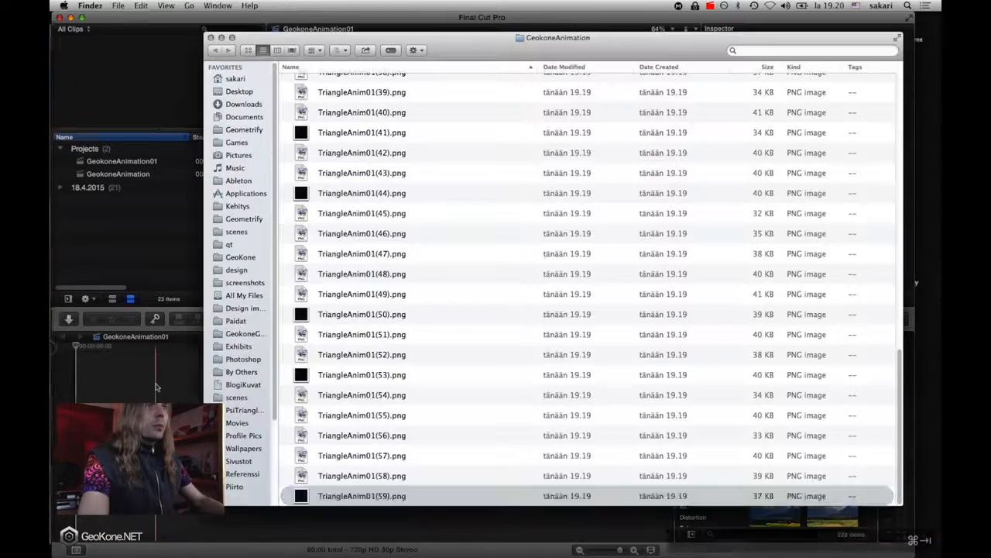
{"action": "left_click_drag", "start_coordinate": [900, 391], "coordinate": [620, 84]}
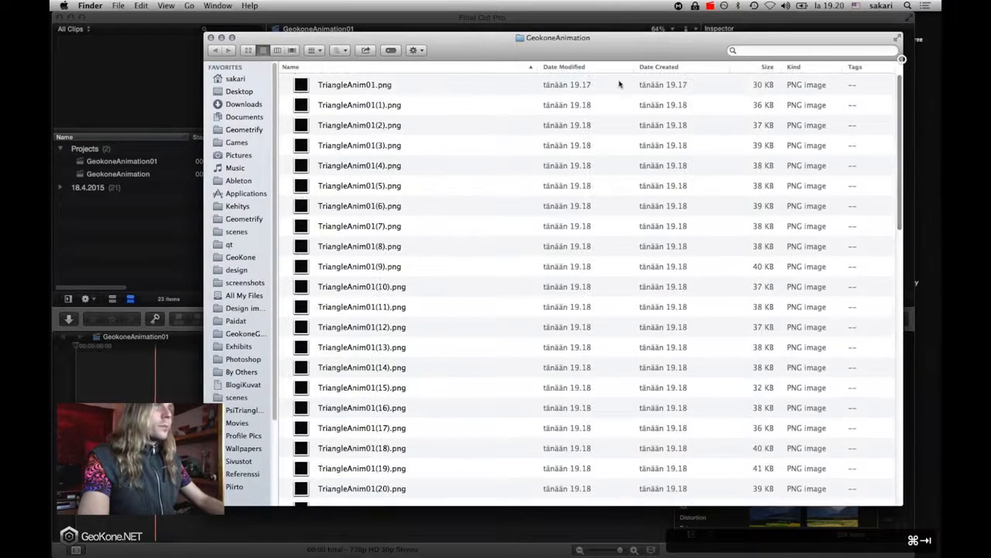
{"action": "left_click", "coordinate": [396, 91]}
{"action": "key", "text": "space"}
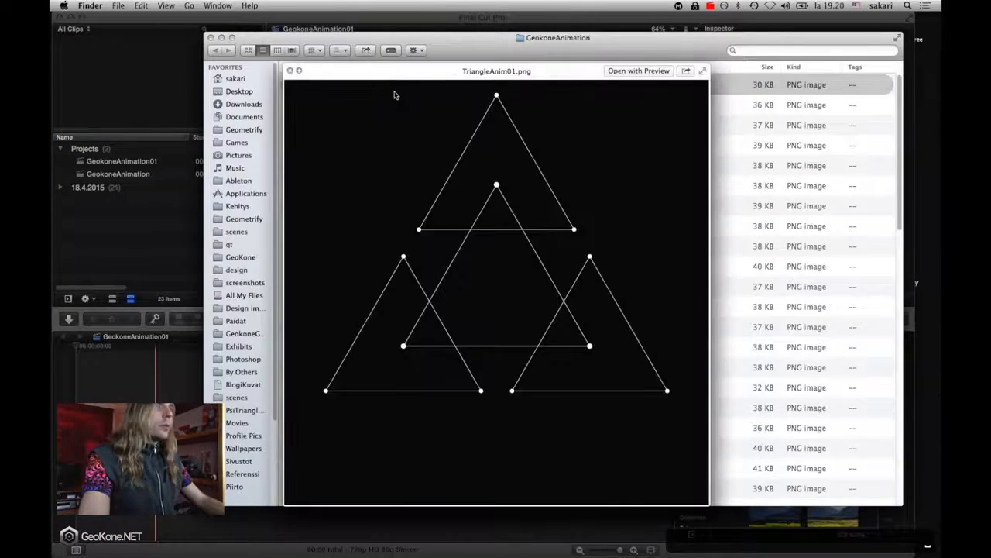
{"action": "key", "text": "space"}
{"action": "left_click_drag", "start_coordinate": [902, 207], "coordinate": [901, 488]}
{"action": "left_click", "coordinate": [529, 493]}
{"action": "key", "text": "space"}
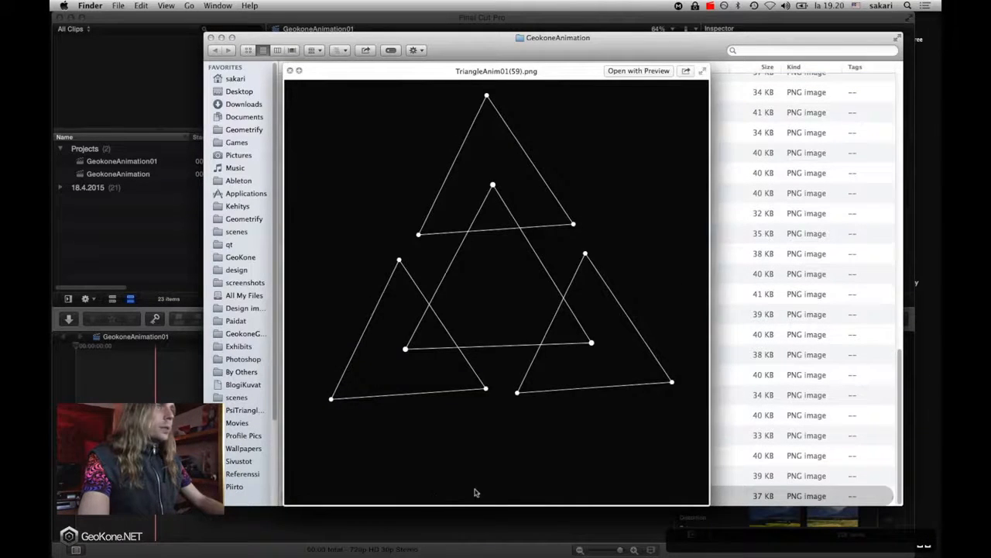
{"action": "key", "text": "space"}
- Select all TriangleAnim01 PNG frames in the folder and place them in Final Cut Pro's empty GeokoneAnimation01 timeline
{"action": "left_click_drag", "start_coordinate": [904, 476], "coordinate": [895, 300]}
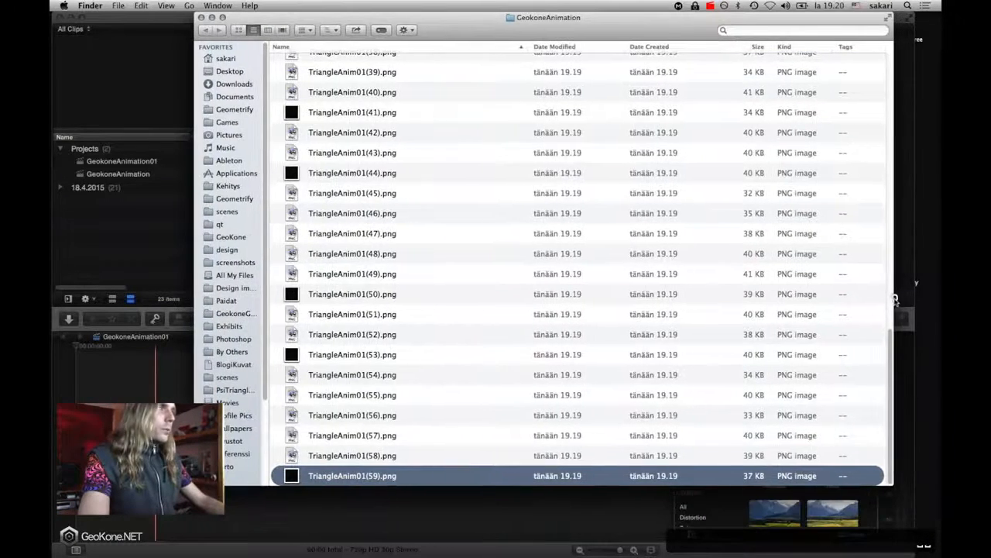
{"action": "left_click_drag", "start_coordinate": [889, 346], "coordinate": [891, 35]}
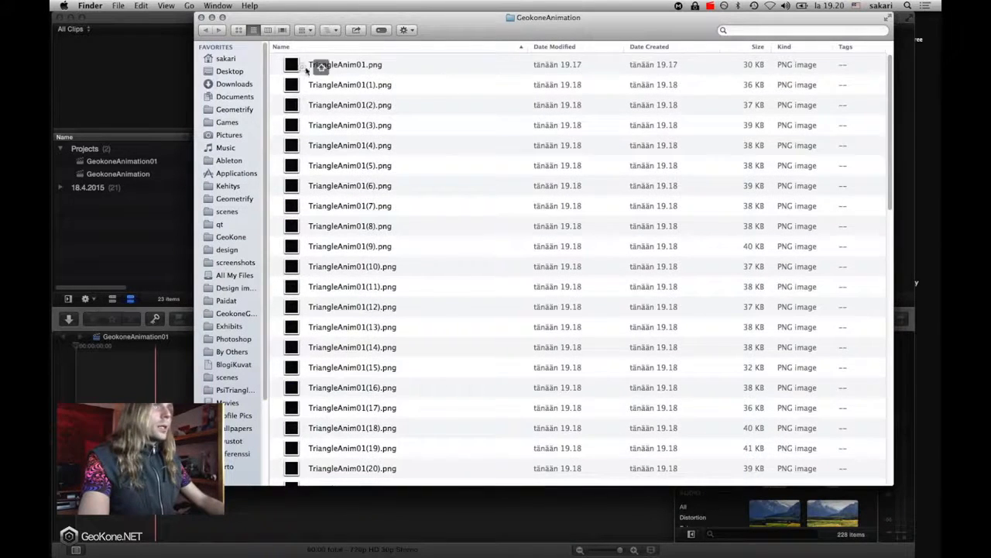
{"action": "key", "text": "super+a"}
{"action": "left_click_drag", "start_coordinate": [426, 31], "coordinate": [797, 65]}
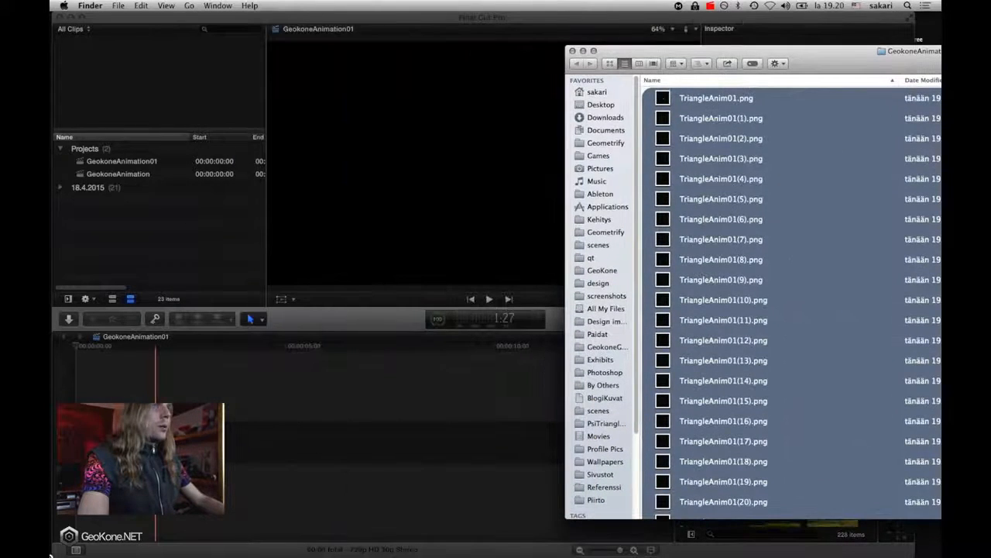
{"action": "left_click_drag", "start_coordinate": [49, 555], "coordinate": [78, 528]}
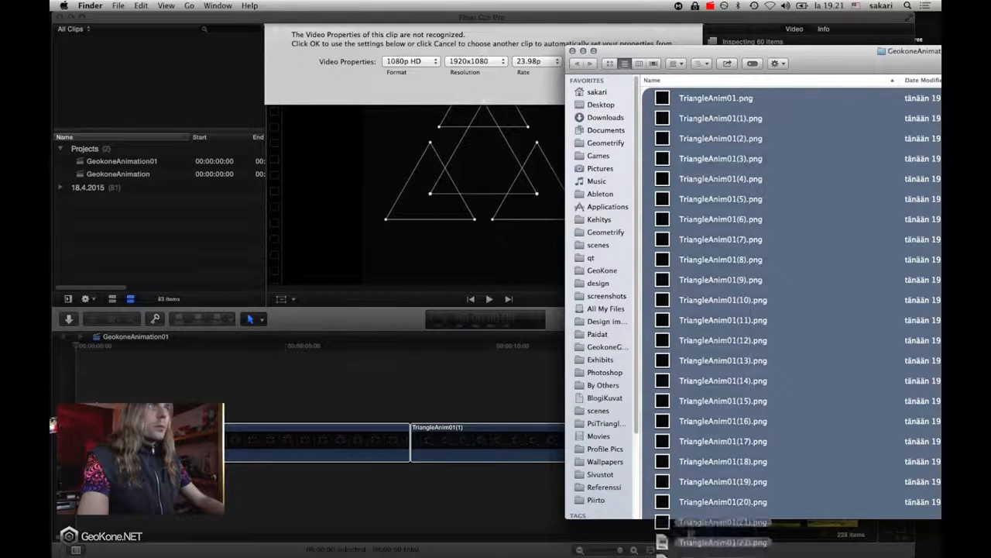
- Set the project's video properties to 720p HD, 1280x720 resolution and a 30p frame rate, and accept them
{"action": "left_click", "coordinate": [179, 290]}
{"action": "left_click", "coordinate": [418, 61]}
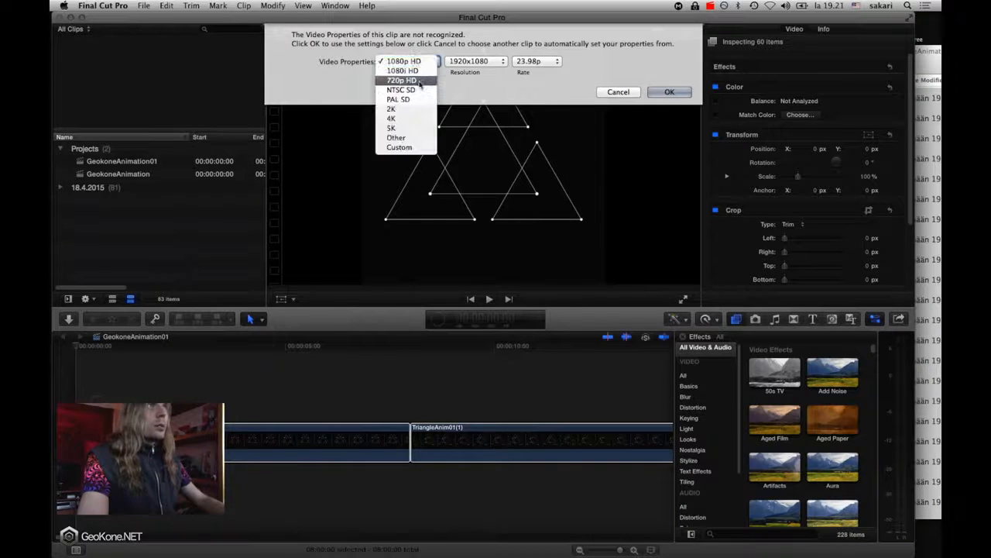
{"action": "left_click", "coordinate": [402, 80]}
{"action": "left_click", "coordinate": [482, 63]}
{"action": "left_click", "coordinate": [496, 62]}
{"action": "left_click", "coordinate": [540, 62]}
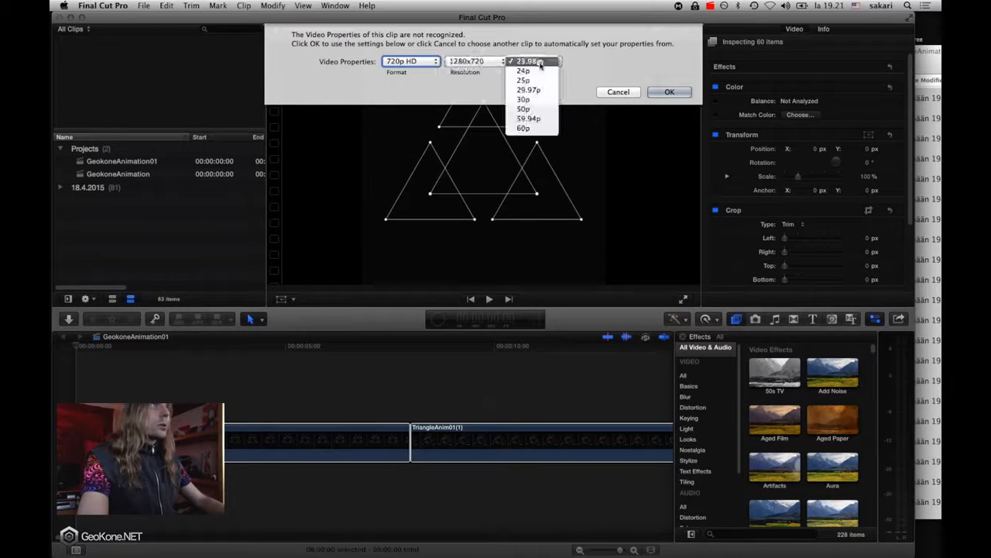
{"action": "left_click", "coordinate": [534, 61]}
{"action": "left_click", "coordinate": [453, 62]}
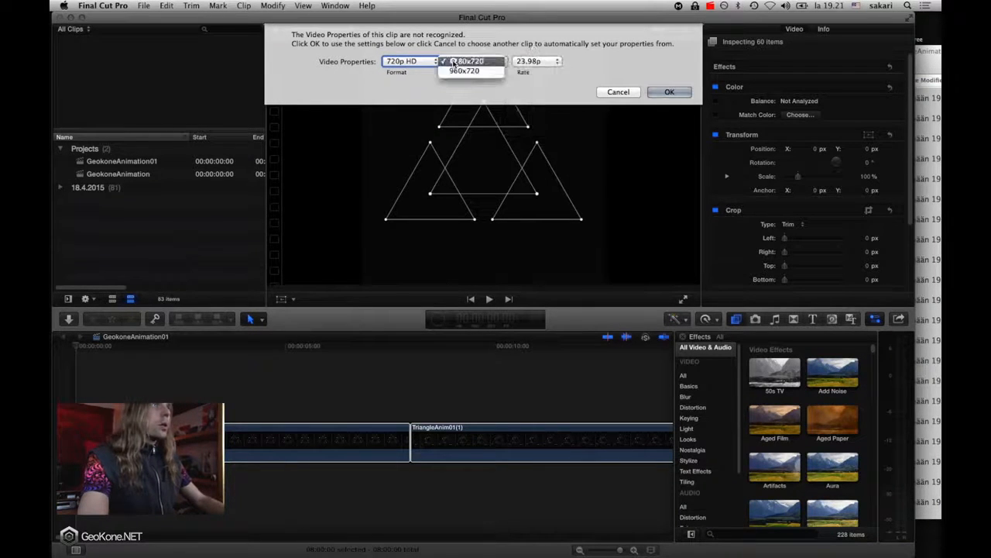
{"action": "left_click", "coordinate": [472, 60]}
{"action": "left_click", "coordinate": [547, 60]}
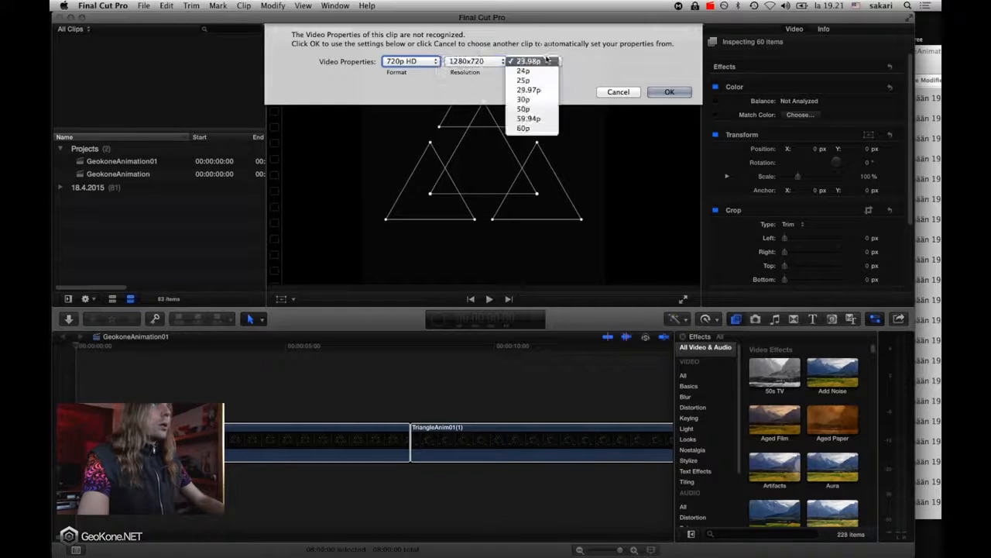
{"action": "left_click", "coordinate": [542, 99]}
{"action": "left_click", "coordinate": [664, 92]}
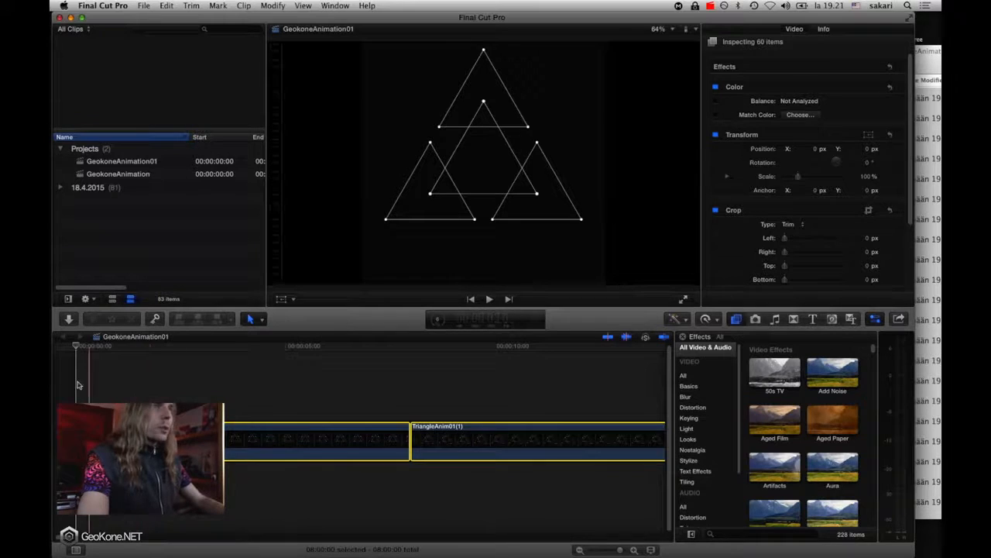
- Preview the start of the timeline and set the duration of all selected frame clips to 2 frames
{"action": "key", "text": "space"}
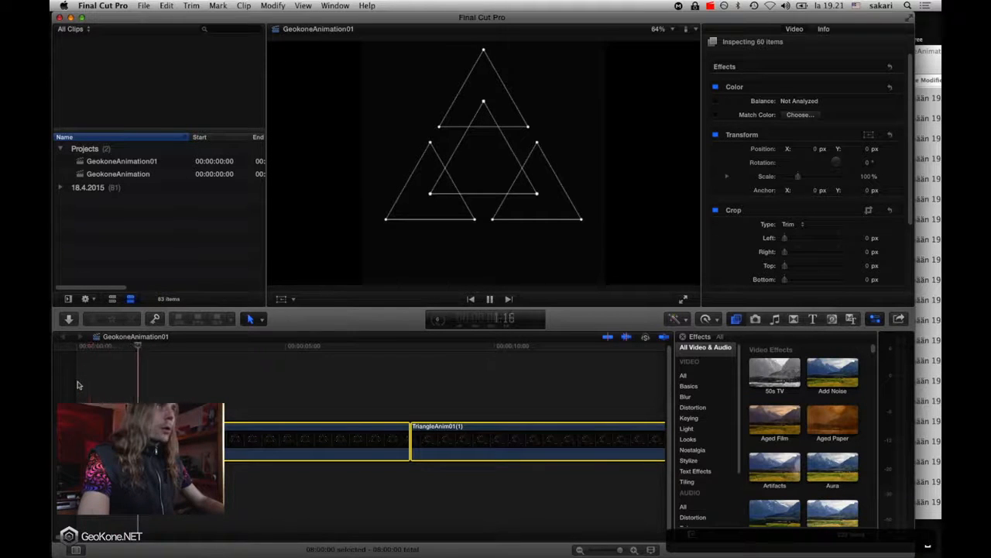
{"action": "key", "text": "space"}
{"action": "left_click", "coordinate": [580, 550]}
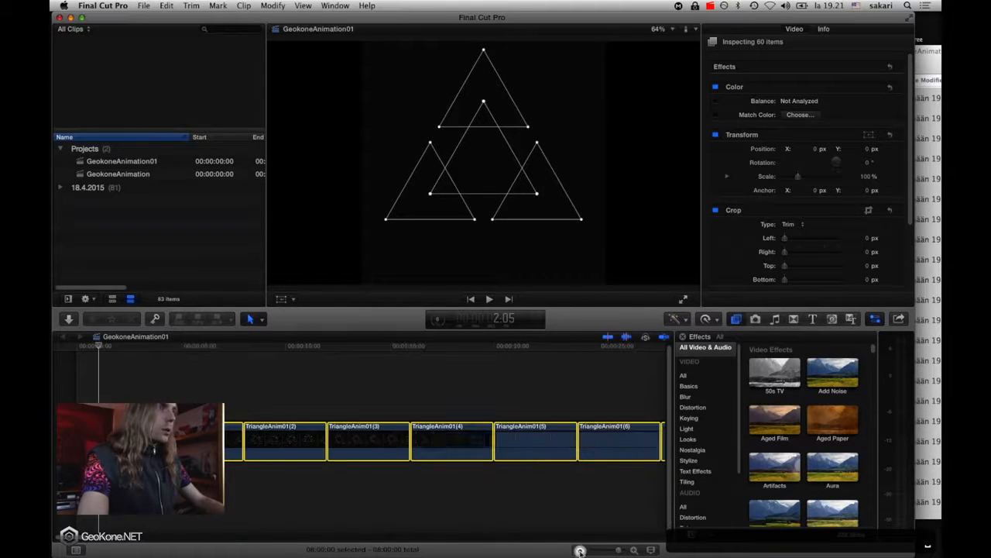
{"action": "left_click", "coordinate": [579, 550]}
{"action": "left_click", "coordinate": [579, 550]}
{"action": "left_click", "coordinate": [579, 550]}
{"action": "left_click", "coordinate": [580, 550]}
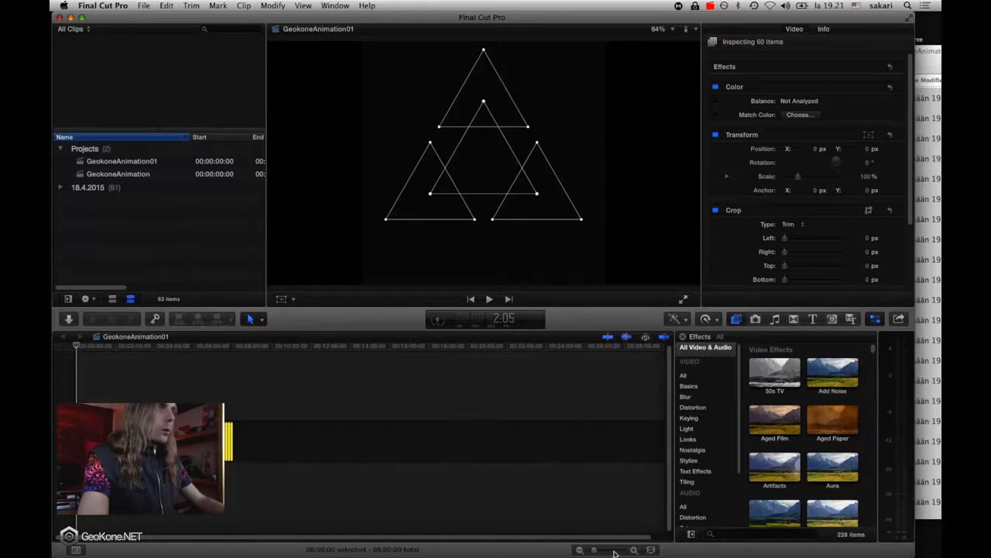
{"action": "left_click", "coordinate": [635, 550]}
{"action": "left_click", "coordinate": [635, 550]}
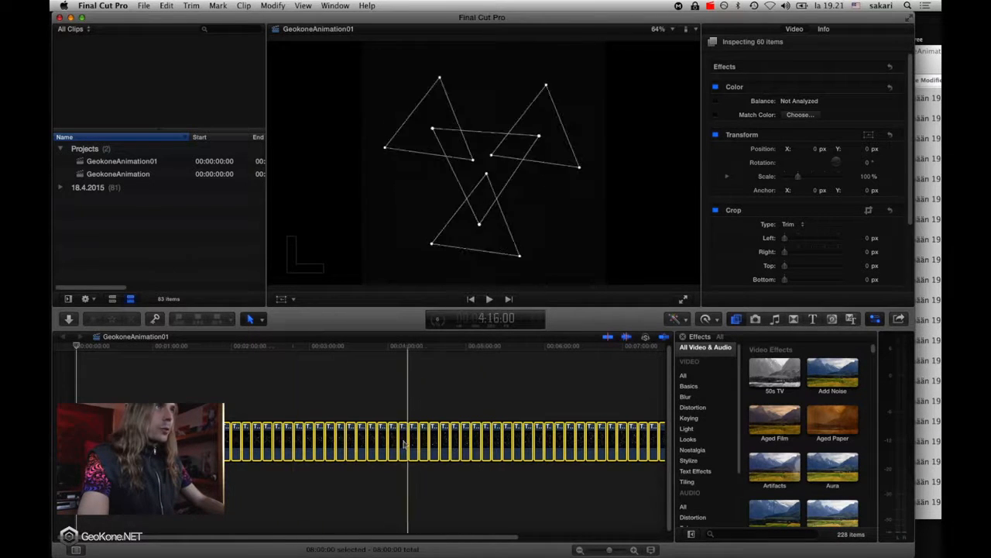
{"action": "left_click", "coordinate": [273, 5]}
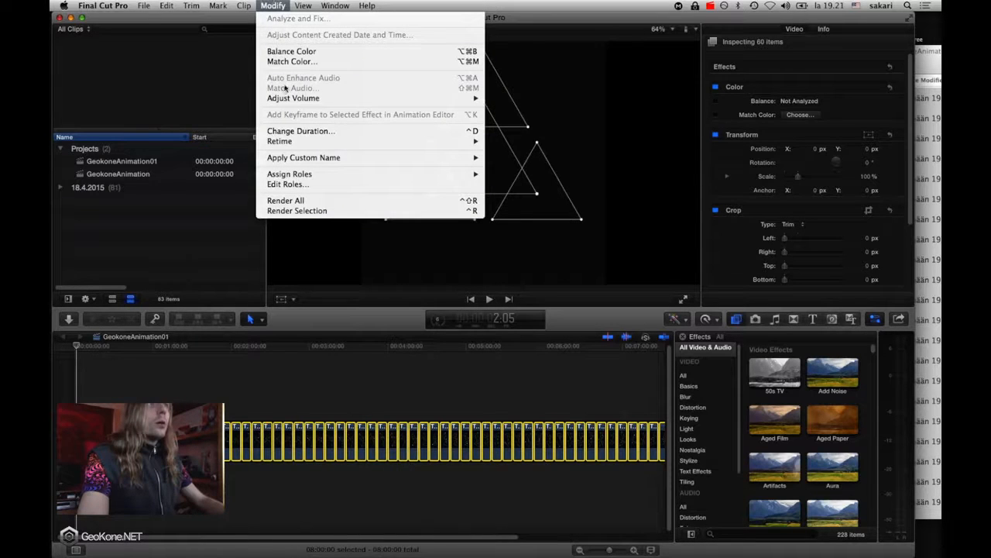
{"action": "left_click", "coordinate": [395, 131]}
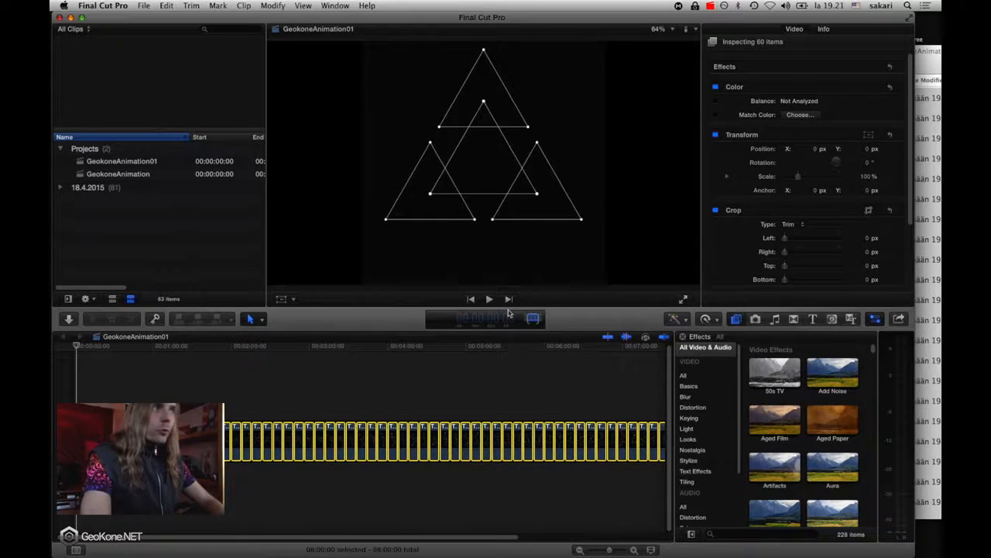
{"action": "type", "text": "2"}
{"action": "key", "text": "Return"}
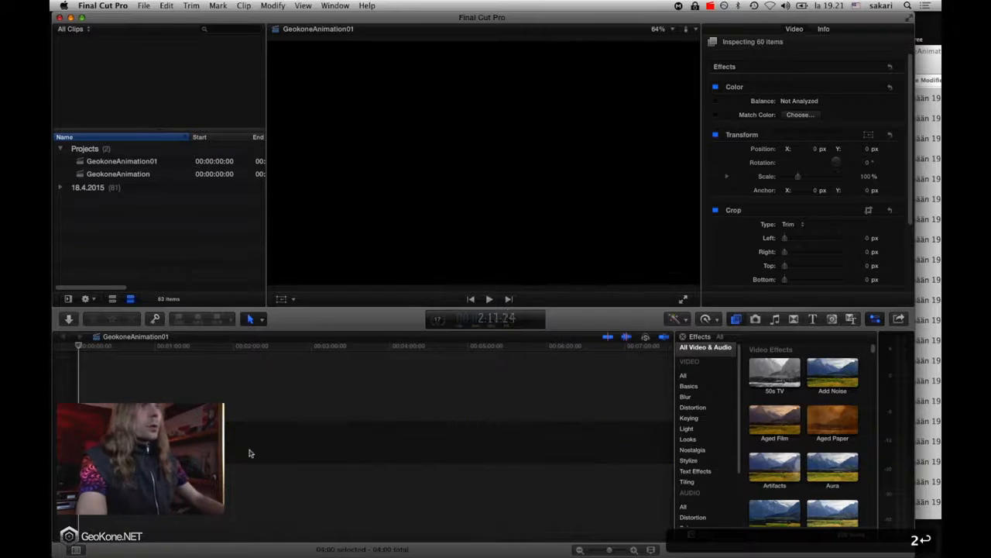
- Play the shortened frame sequence to its end to check the rotation speed
{"action": "left_click", "coordinate": [636, 549]}
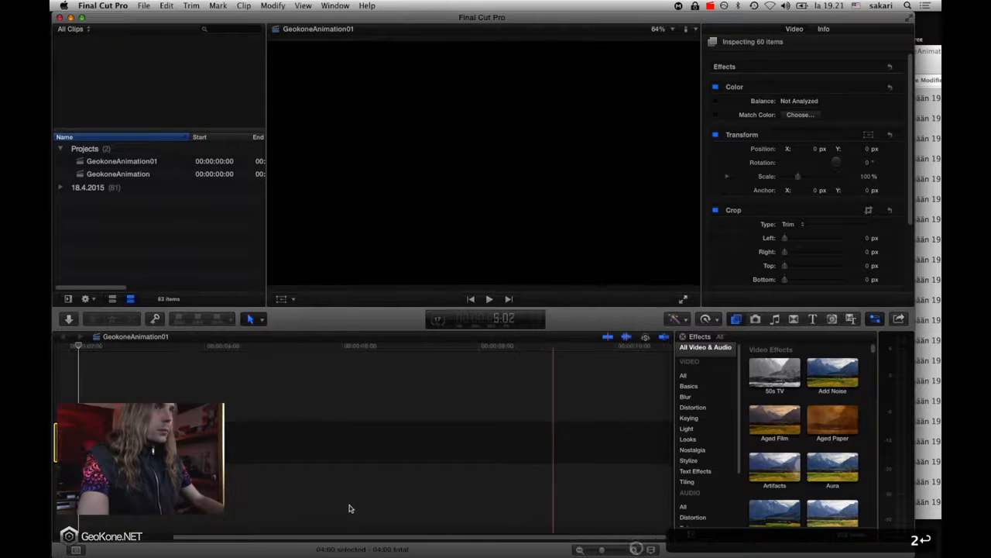
{"action": "left_click_drag", "start_coordinate": [347, 537], "coordinate": [178, 535]}
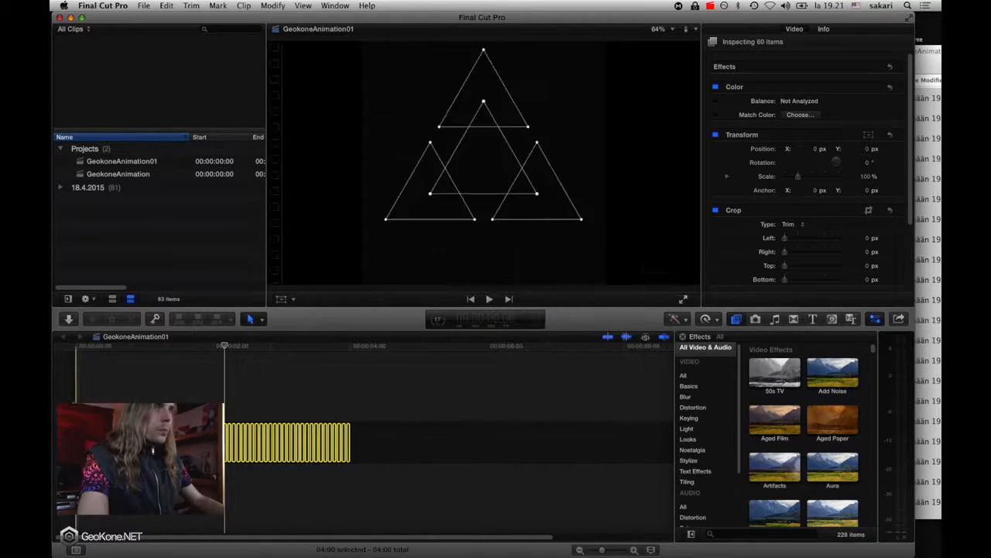
{"action": "key", "text": "space"}
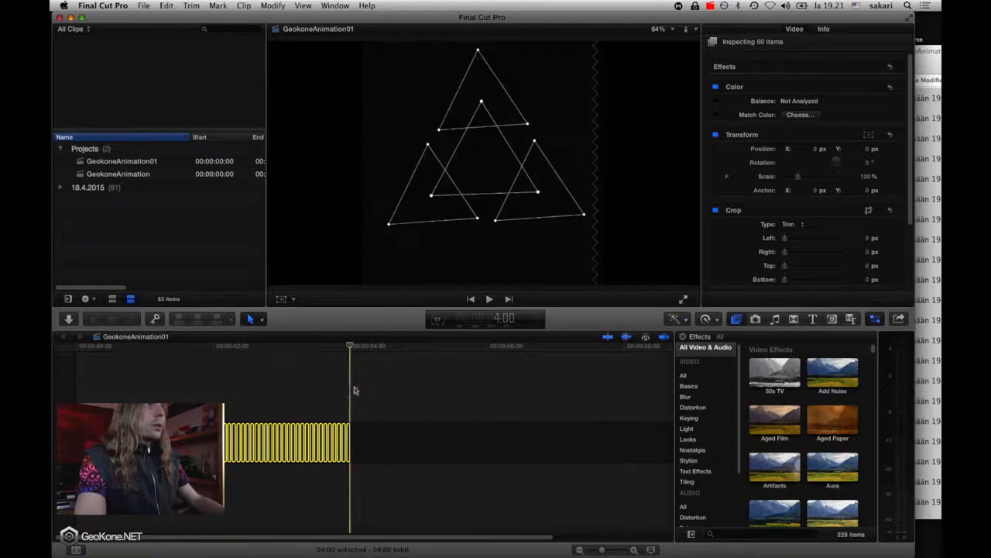
- Combine all selected frame clips into a new compound clip with the default name and event, and play it
{"action": "right_click", "coordinate": [230, 440]}
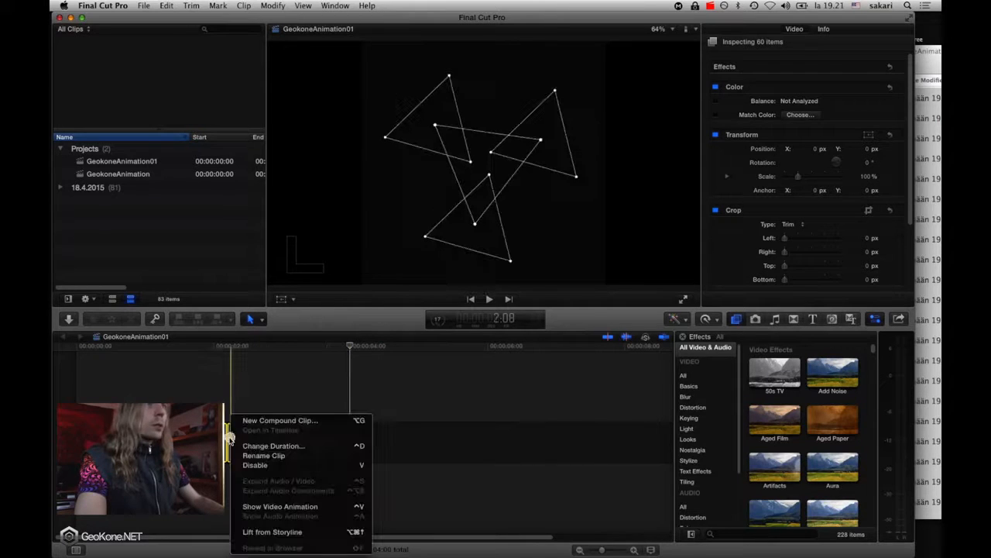
{"action": "left_click", "coordinate": [263, 416]}
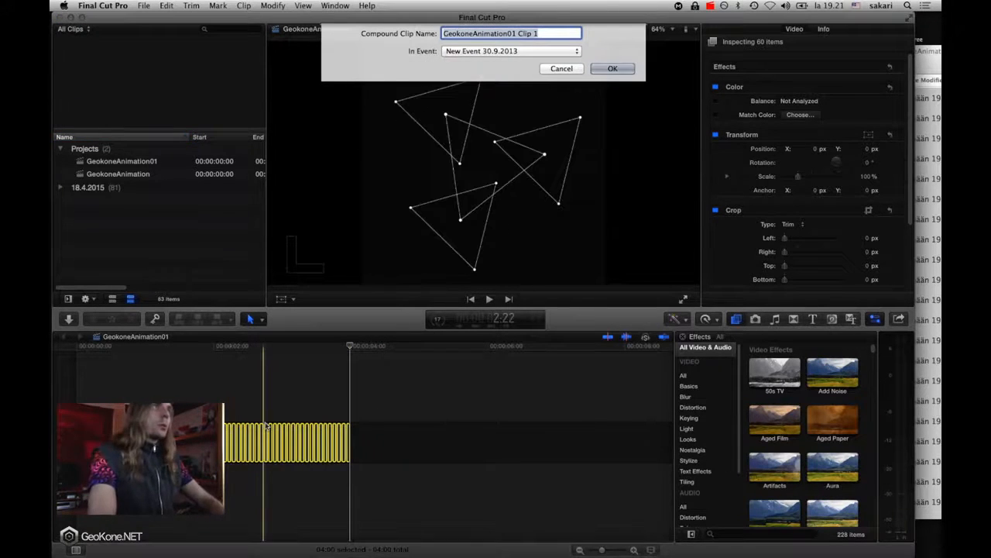
{"action": "key", "text": "Return"}
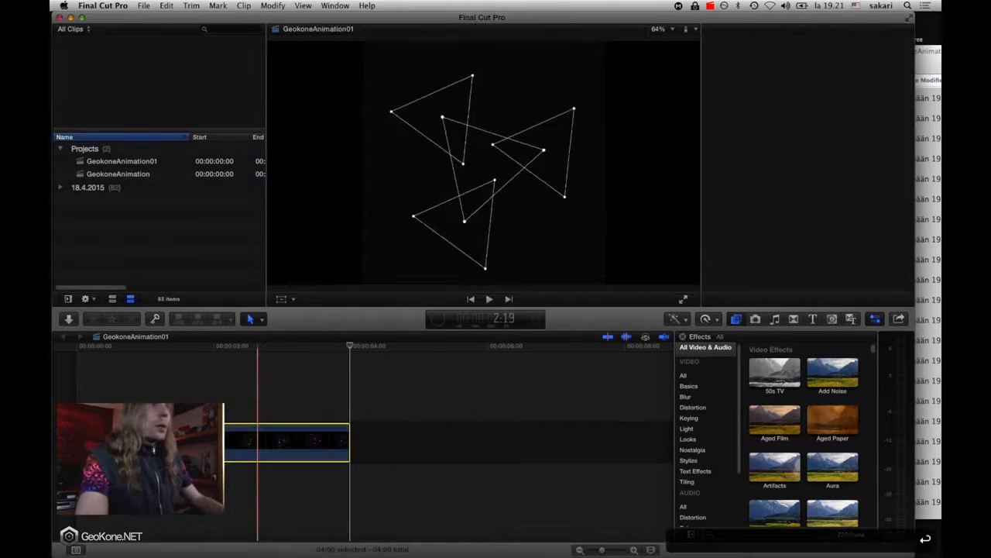
{"action": "key", "text": "space"}
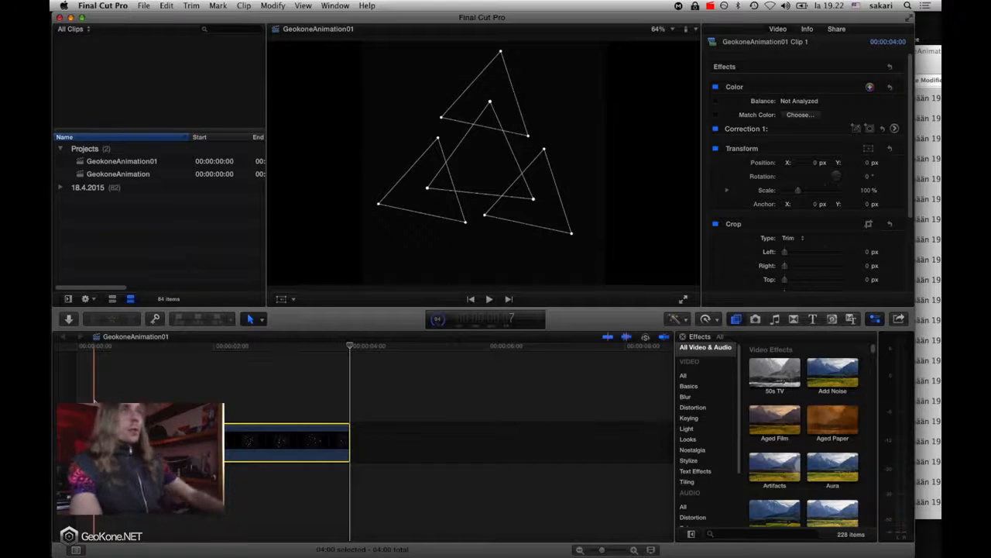
{"action": "key", "text": "space"}
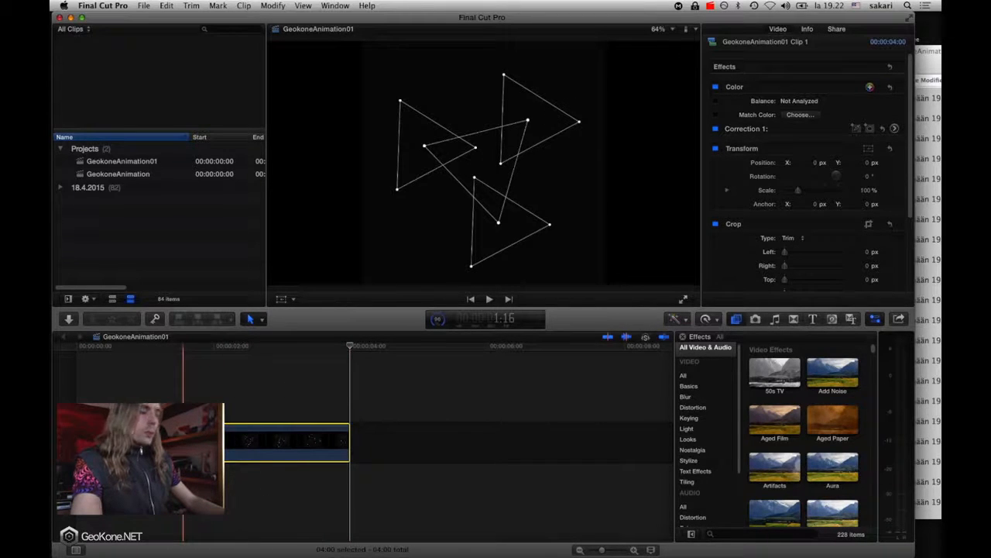
- Paste a copy of the compound clip after the original on the timeline and delete the gap between them
{"action": "left_click", "coordinate": [185, 441], "text": "ctrl"}
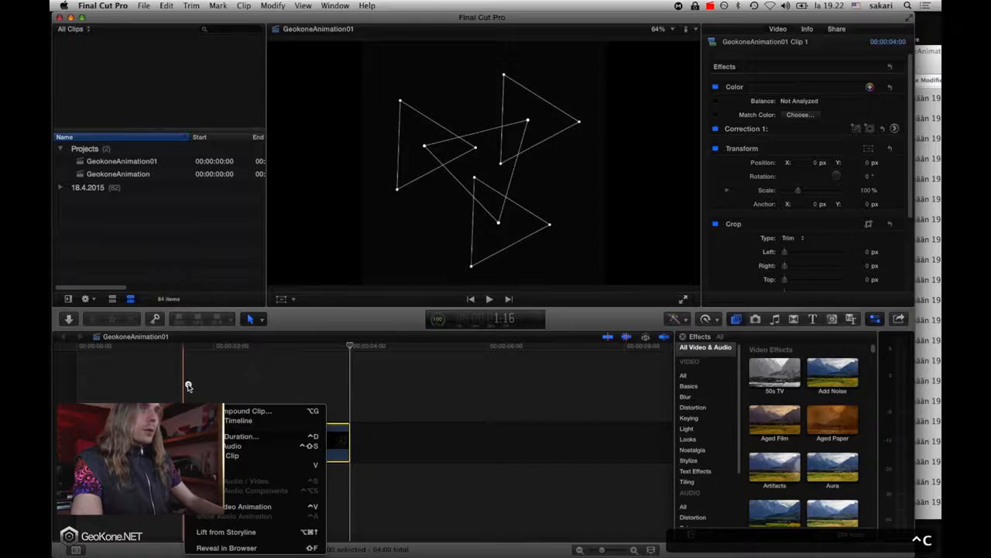
{"action": "left_click", "coordinate": [247, 411]}
{"action": "left_click", "coordinate": [144, 5]}
{"action": "mouse_move", "coordinate": [167, 5]}
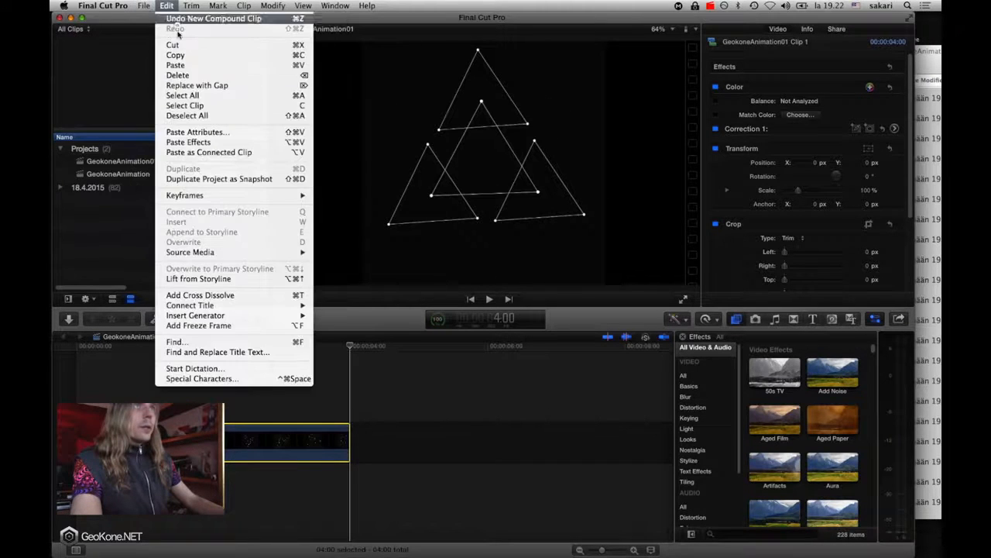
{"action": "left_click", "coordinate": [192, 55]}
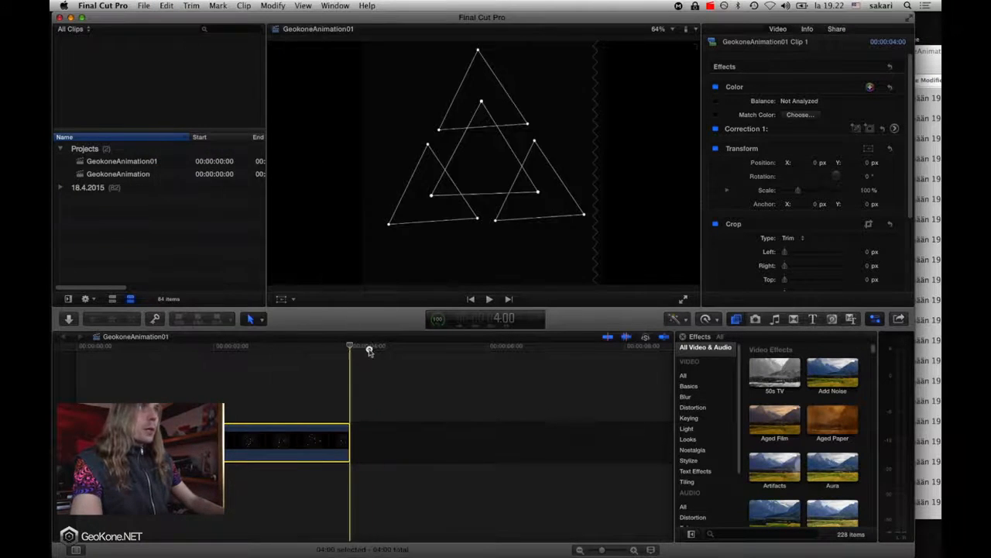
{"action": "left_click_drag", "start_coordinate": [370, 351], "coordinate": [355, 353]}
{"action": "key", "text": "super+v"}
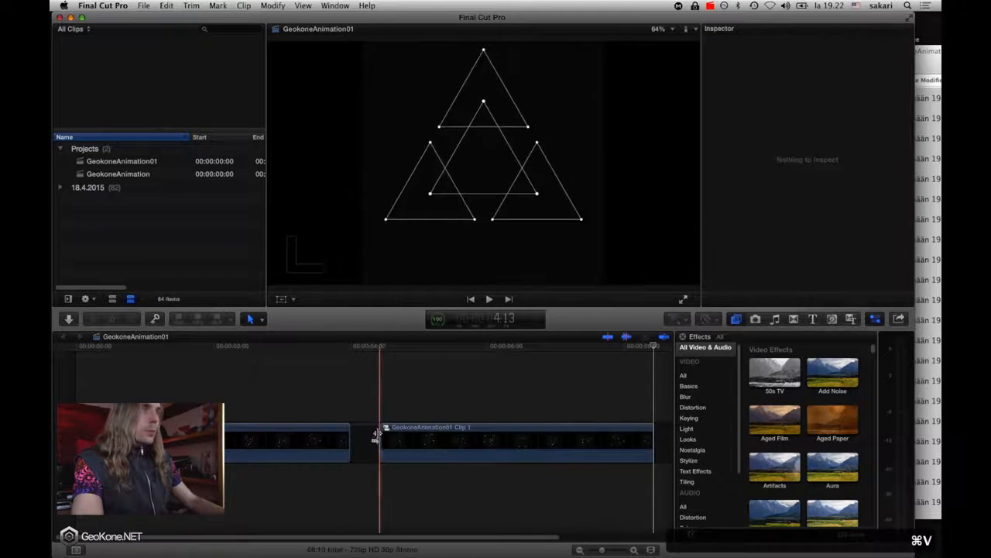
{"action": "left_click", "coordinate": [365, 443]}
{"action": "key", "text": "BackSpace"}
{"action": "left_click", "coordinate": [374, 432]}
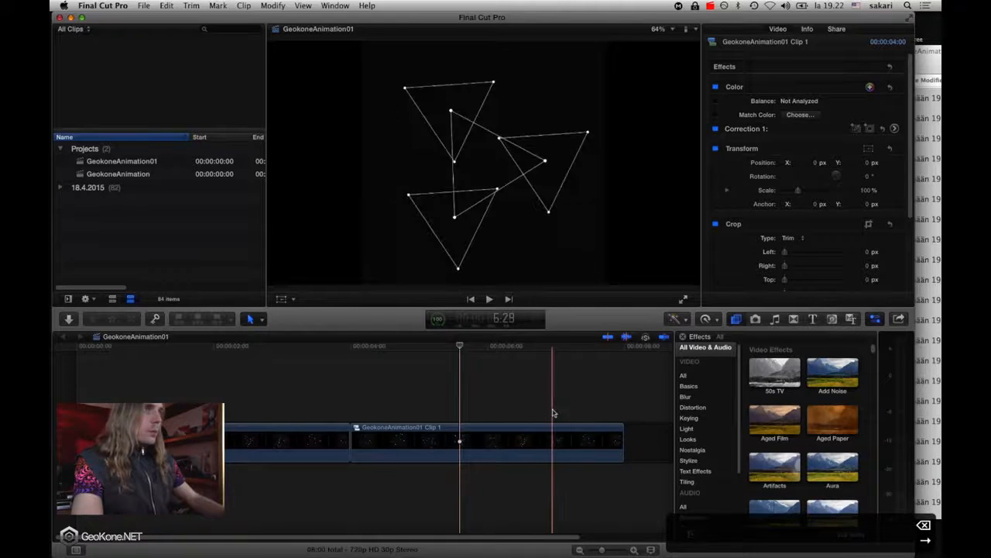
- Try to paste a third copy of the compound clip at the end of the timeline and undo the paste
{"action": "key", "text": "Right"}
{"action": "key", "text": "Right"}
{"action": "key", "text": "Right"}
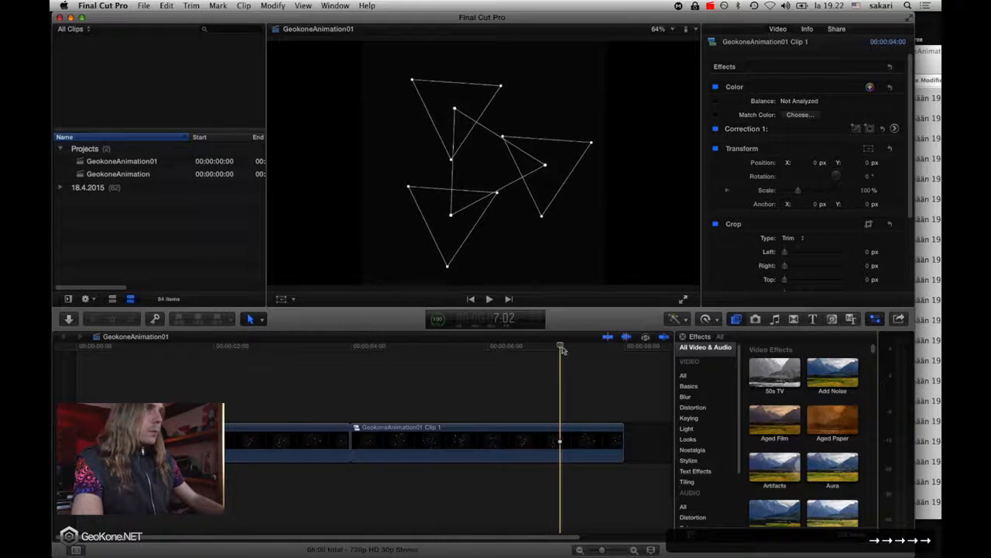
{"action": "left_click_drag", "start_coordinate": [561, 348], "coordinate": [626, 352]}
{"action": "key", "text": "super+v"}
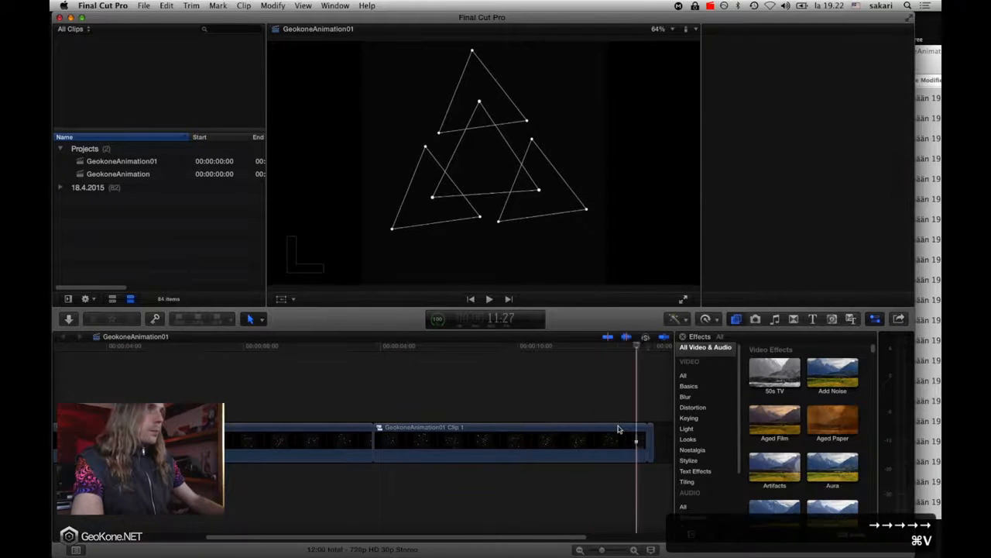
{"action": "key", "text": "super+z"}
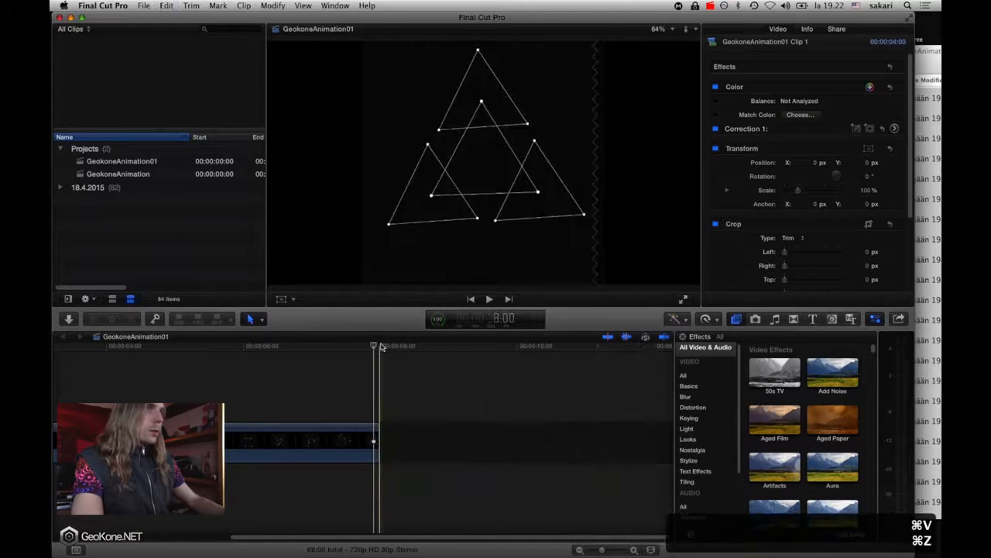
- Append a third copy of the compound clip without a gap and paste a fourth copy directly after it
{"action": "left_click", "coordinate": [380, 347]}
{"action": "key", "text": "super+v"}
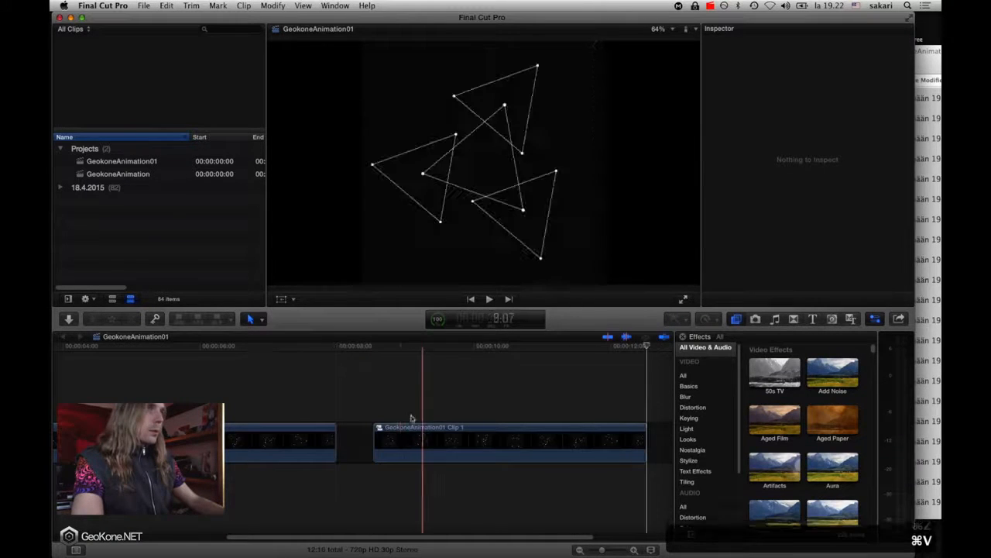
{"action": "left_click", "coordinate": [355, 442]}
{"action": "key", "text": "BackSpace"}
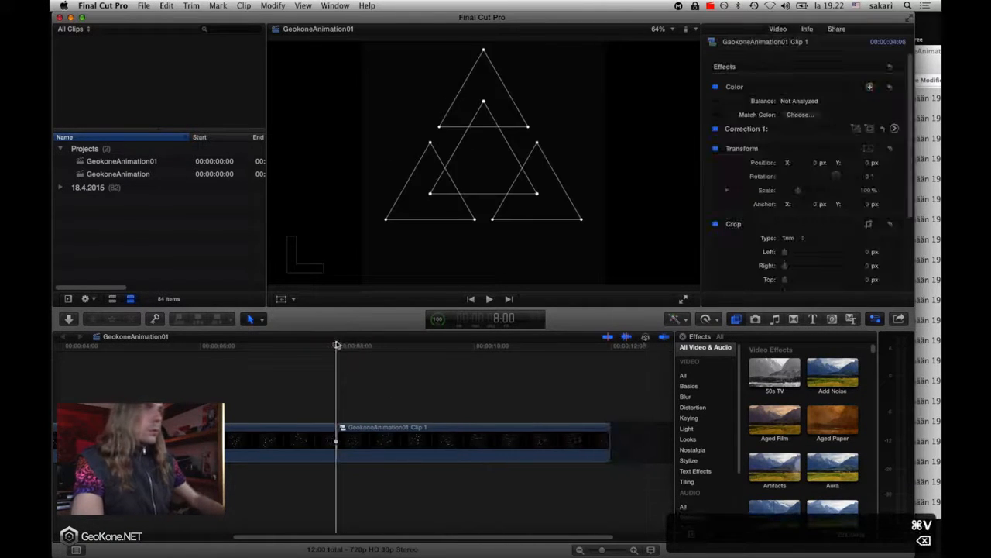
{"action": "left_click_drag", "start_coordinate": [339, 346], "coordinate": [616, 394]}
{"action": "key", "text": "super+v"}
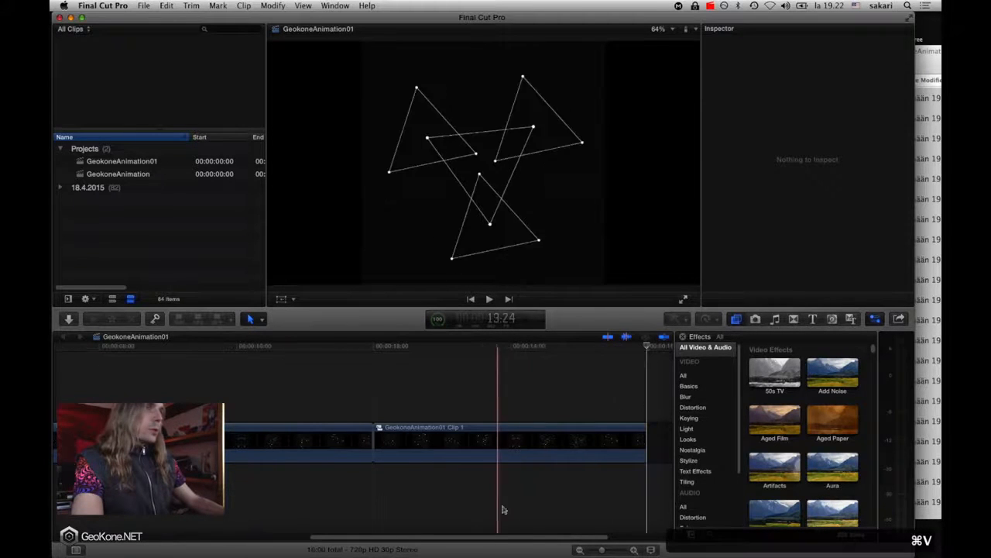
- Scrub through the four consecutive compound clips and play them from the start to check the loop
{"action": "left_click", "coordinate": [579, 550]}
{"action": "left_click", "coordinate": [580, 550]}
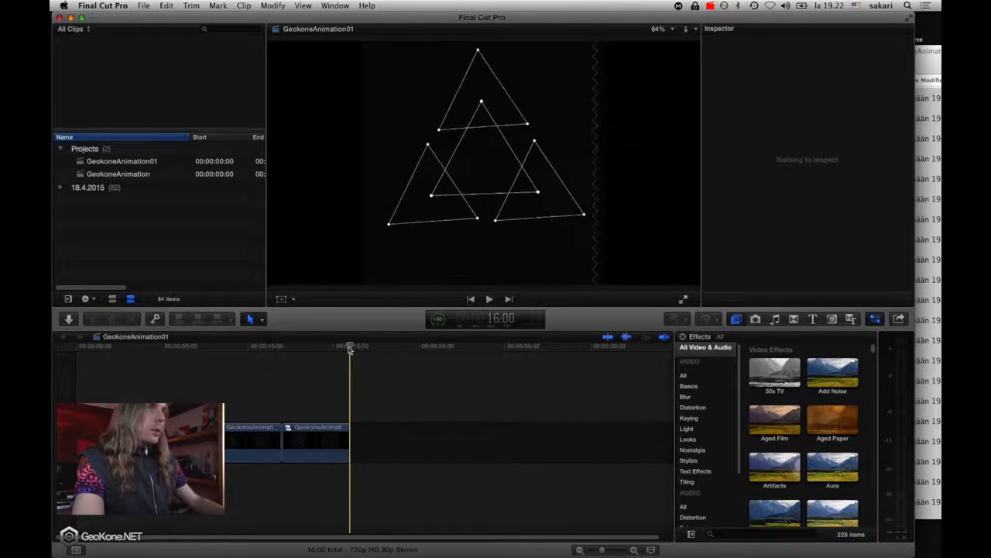
{"action": "left_click_drag", "start_coordinate": [350, 349], "coordinate": [146, 349]}
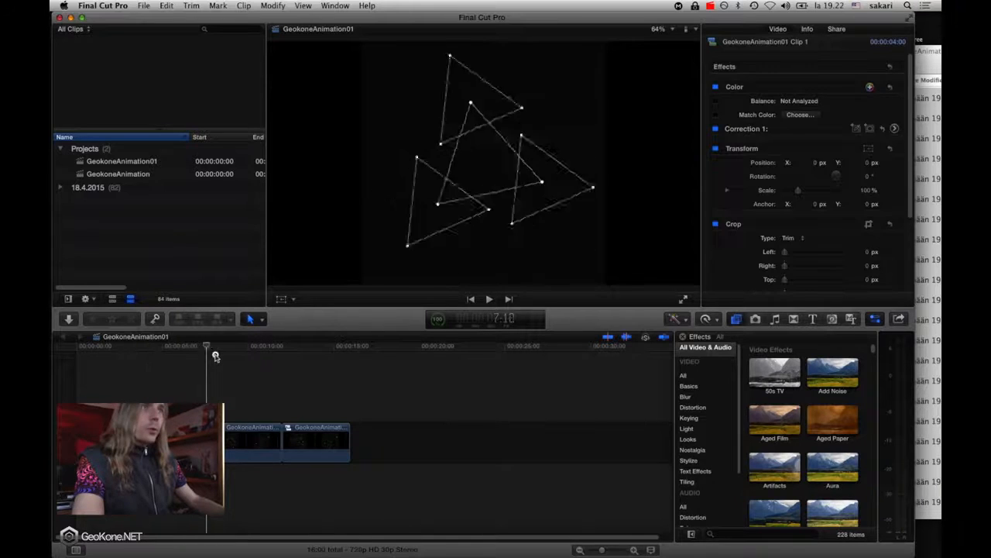
{"action": "left_click_drag", "start_coordinate": [326, 357], "coordinate": [76, 354]}
{"action": "key", "text": "space"}
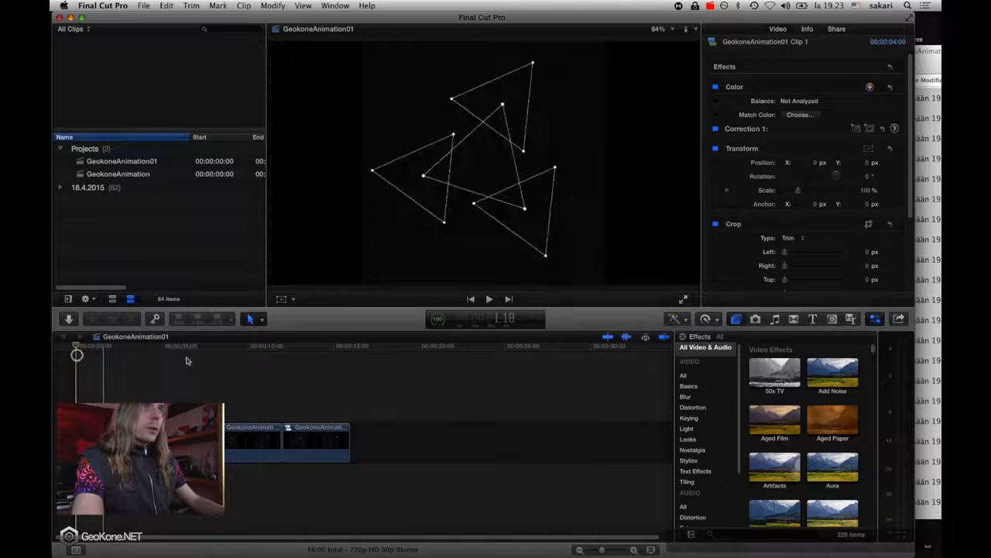
{"action": "key", "text": "space"}
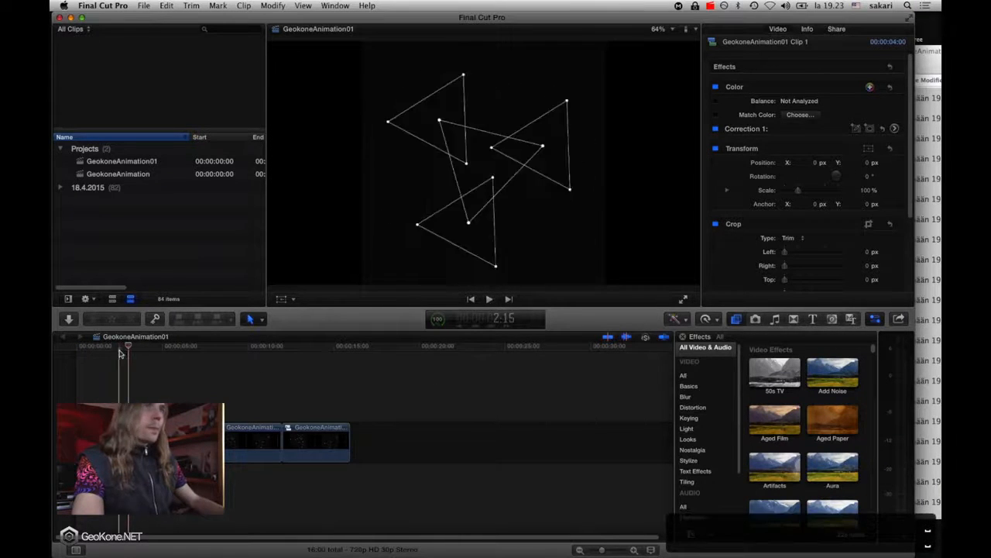
- Play the looping timeline in full screen to check it, then return the playhead to the start
{"action": "key", "text": "space"}
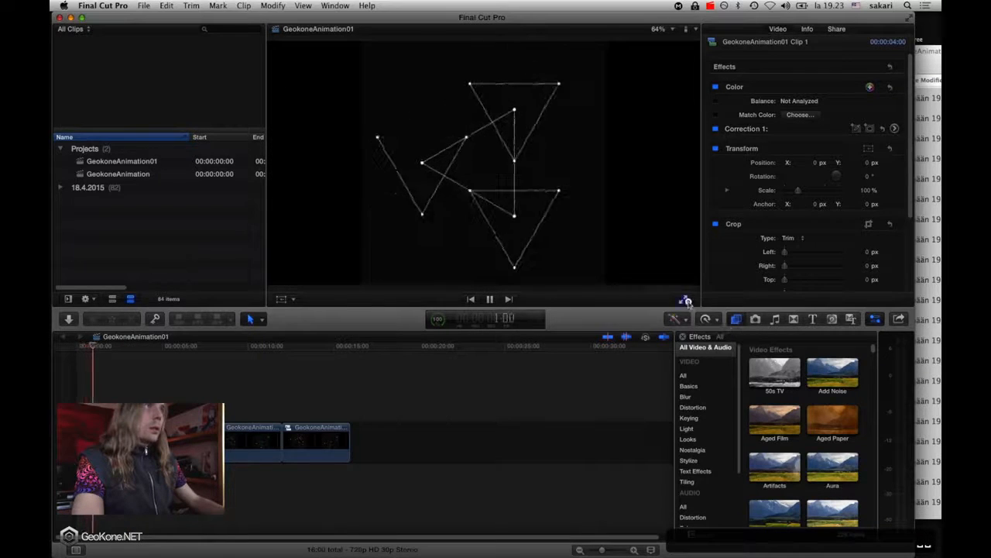
{"action": "left_click", "coordinate": [686, 302]}
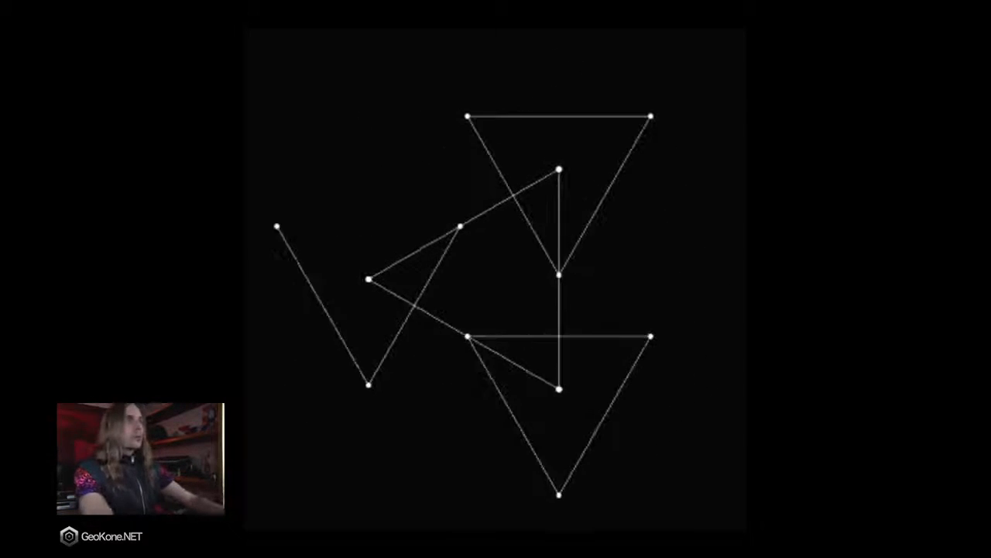
{"action": "key", "text": "Escape"}
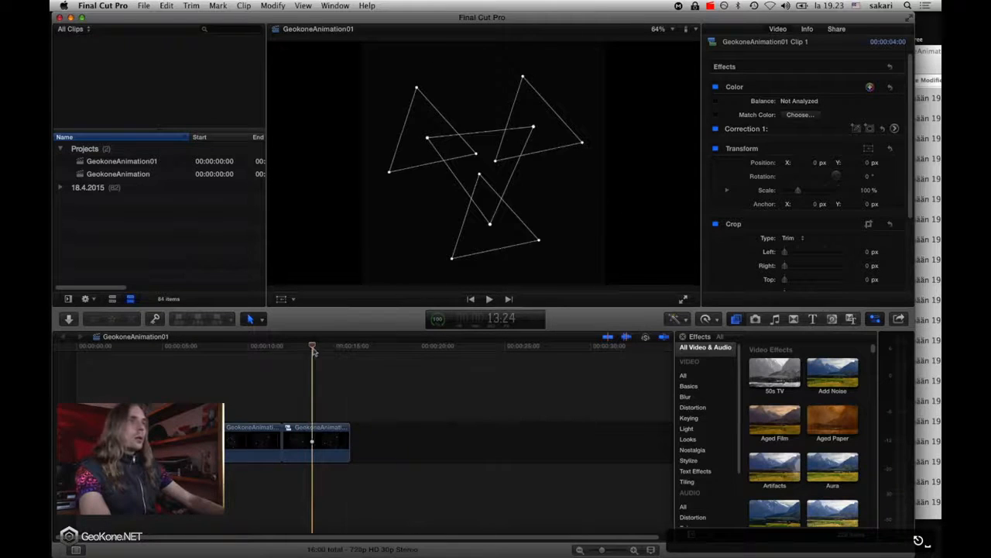
{"action": "left_click_drag", "start_coordinate": [313, 350], "coordinate": [54, 357]}
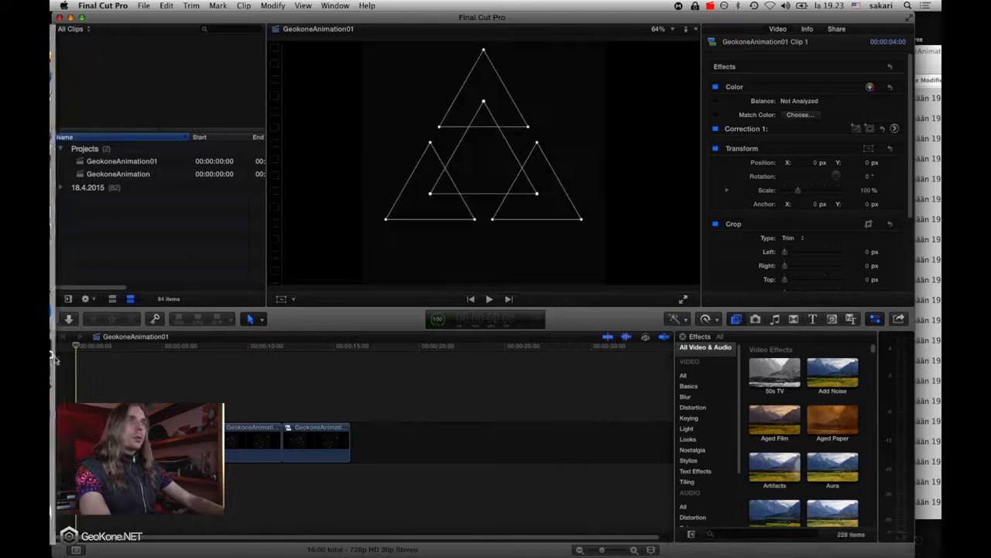
- Share the project with the High Quality 720p preset and save it as GeokoneAnimation01 on the Desktop
{"action": "left_click", "coordinate": [144, 5]}
{"action": "mouse_move", "coordinate": [180, 115]}
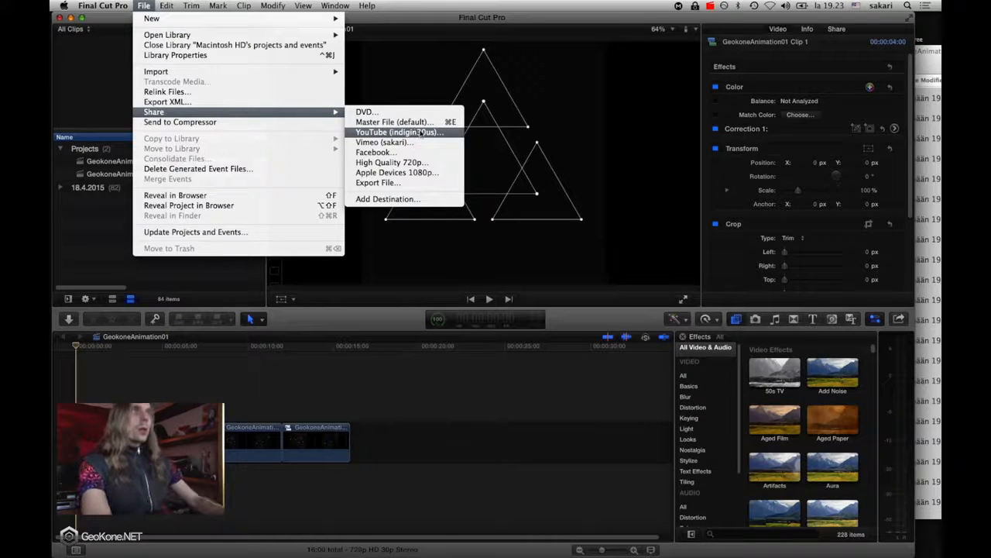
{"action": "left_click", "coordinate": [434, 163]}
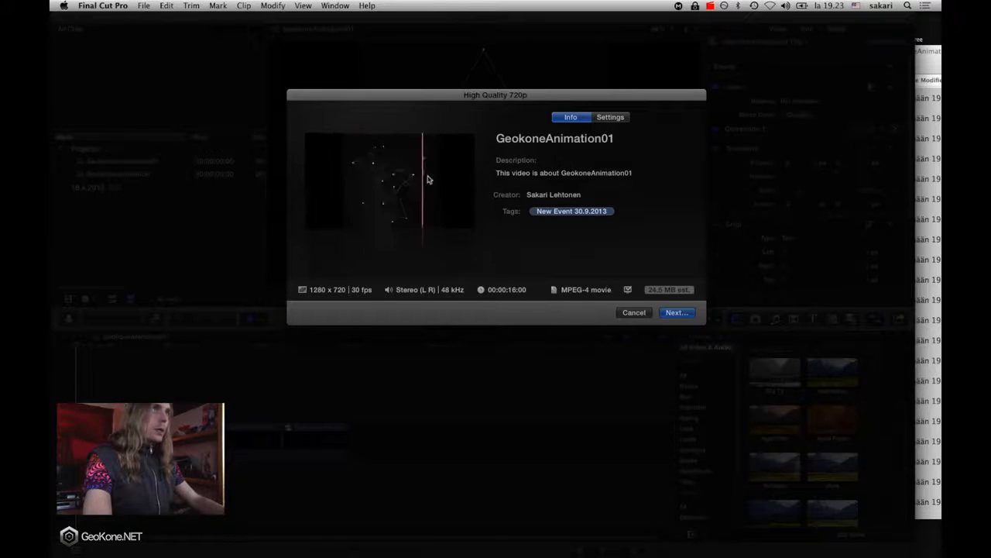
{"action": "left_click", "coordinate": [676, 313]}
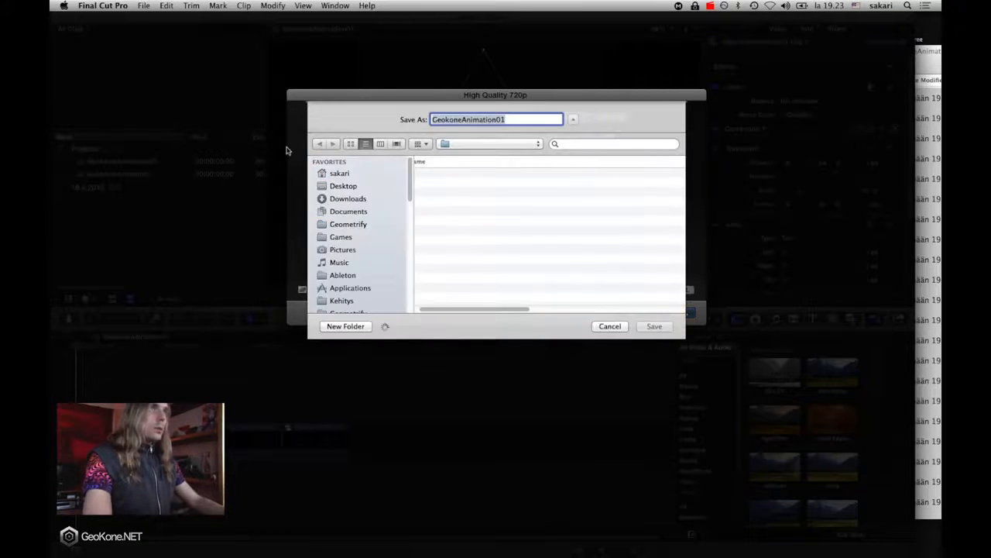
{"action": "left_click", "coordinate": [342, 187]}
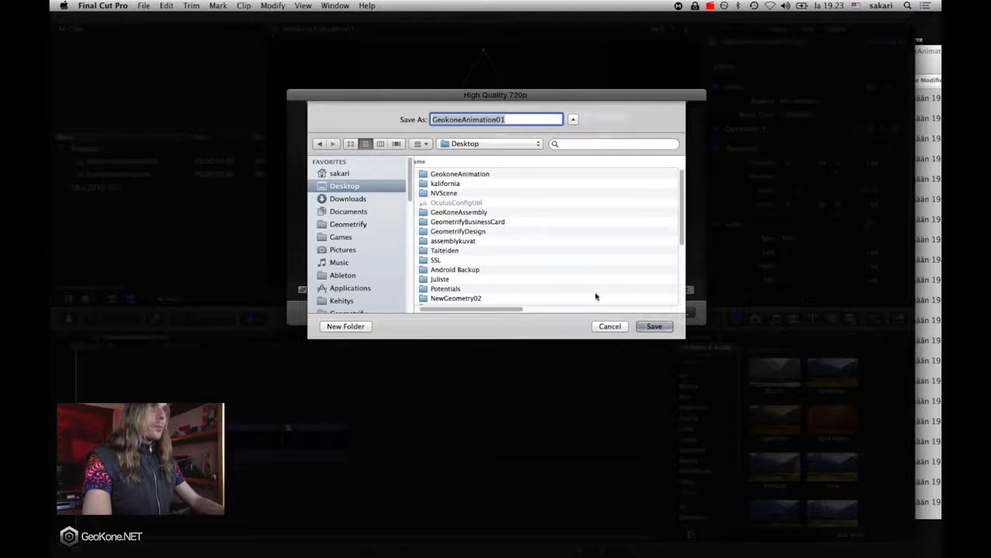
{"action": "left_click", "coordinate": [654, 326]}
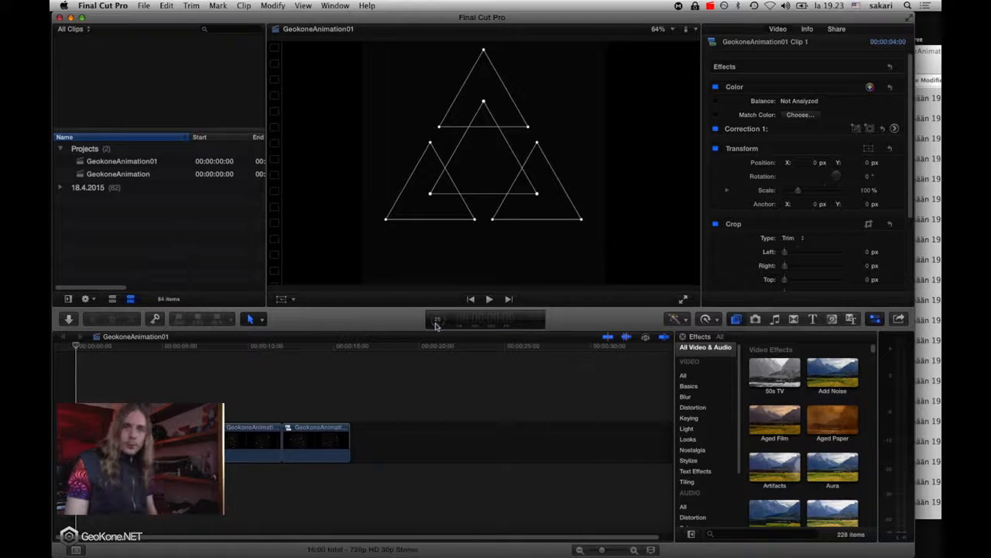
- Close the Finder window of animation frames and switch to GeoKone in Firefox with TriangleAnim01 open
{"action": "key", "text": "super+Tab"}
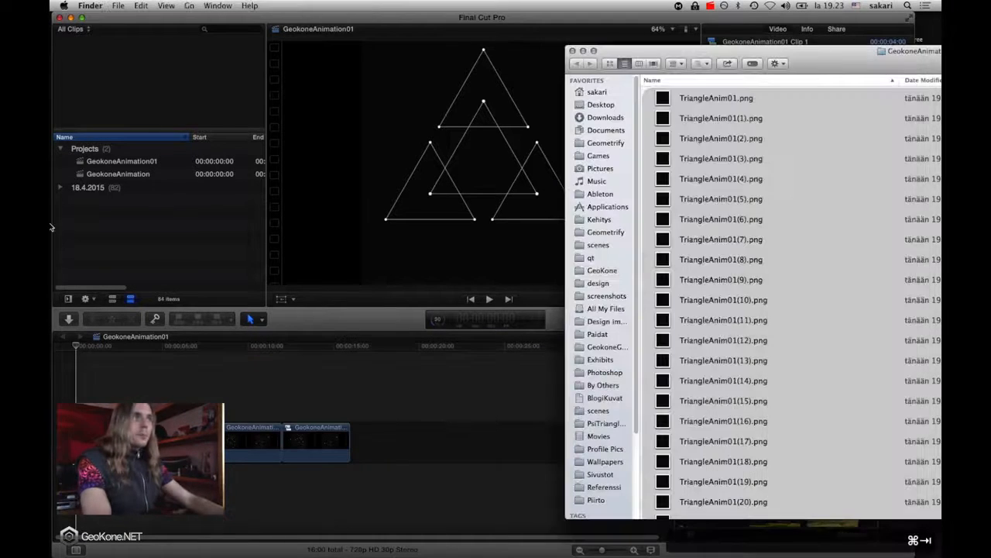
{"action": "key", "text": "super+a"}
{"action": "left_click", "coordinate": [61, 57]}
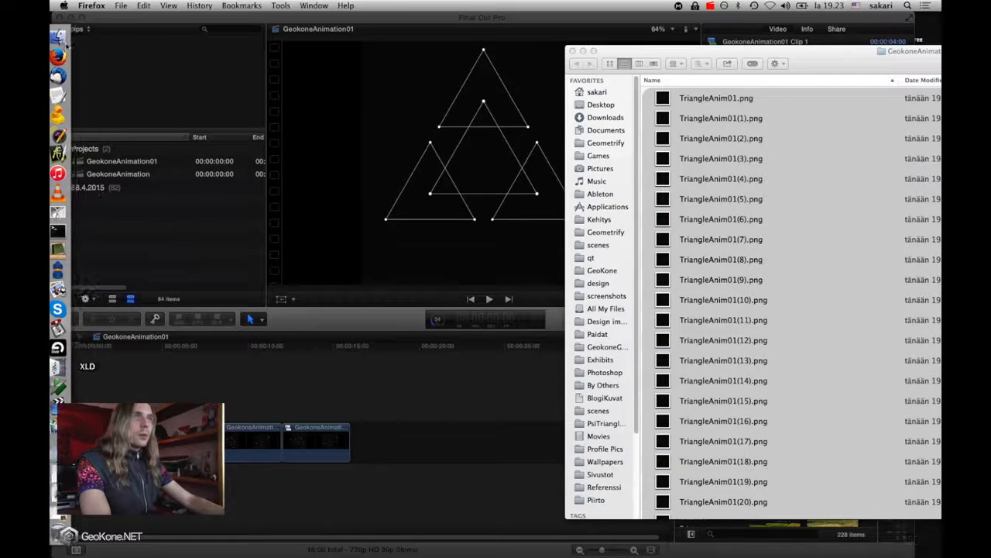
{"action": "left_click", "coordinate": [71, 18]}
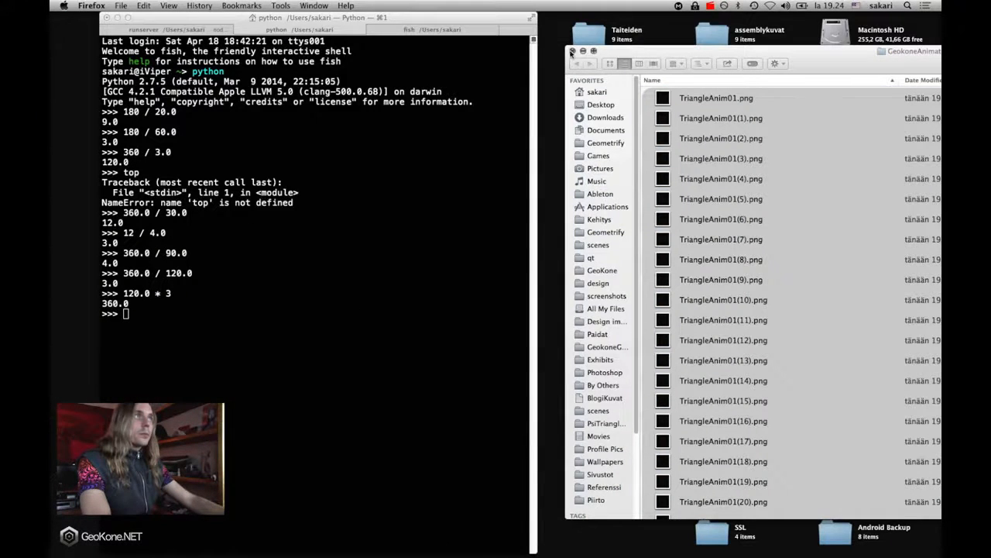
{"action": "left_click", "coordinate": [572, 52]}
{"action": "mouse_move", "coordinate": [52, 78]}
{"action": "left_click", "coordinate": [62, 56]}
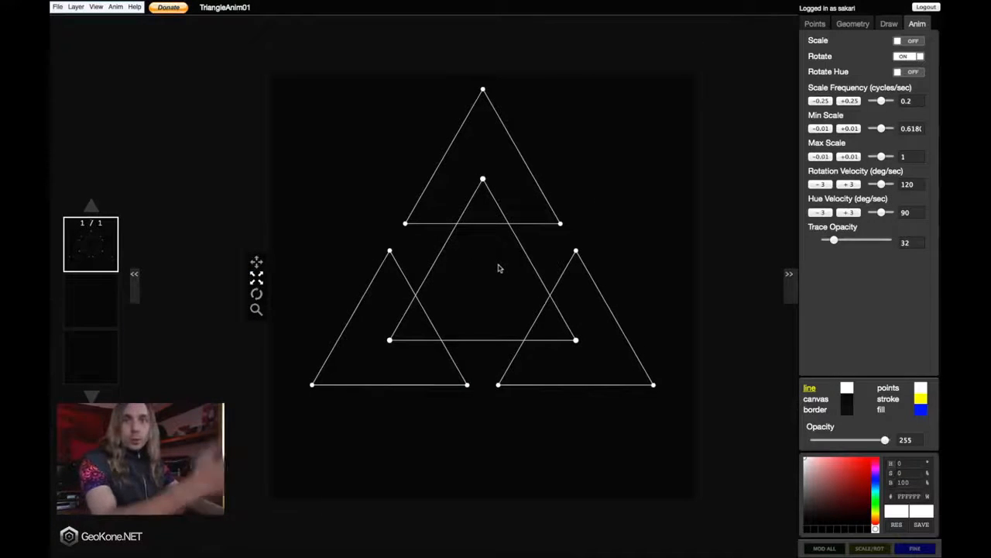
- Change the line colour of the triangles to pure red (FF0000) and make the lines thicker
{"action": "left_click_drag", "start_coordinate": [857, 489], "coordinate": [921, 428]}
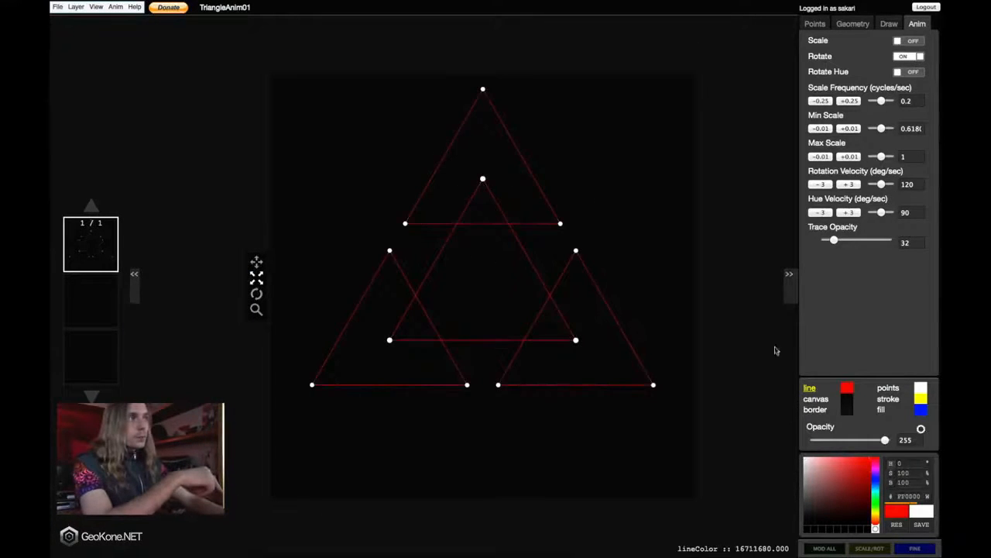
{"action": "key", "text": "r"}
{"action": "key", "text": "r"}
{"action": "key", "text": "r"}
{"action": "key", "text": "r"}
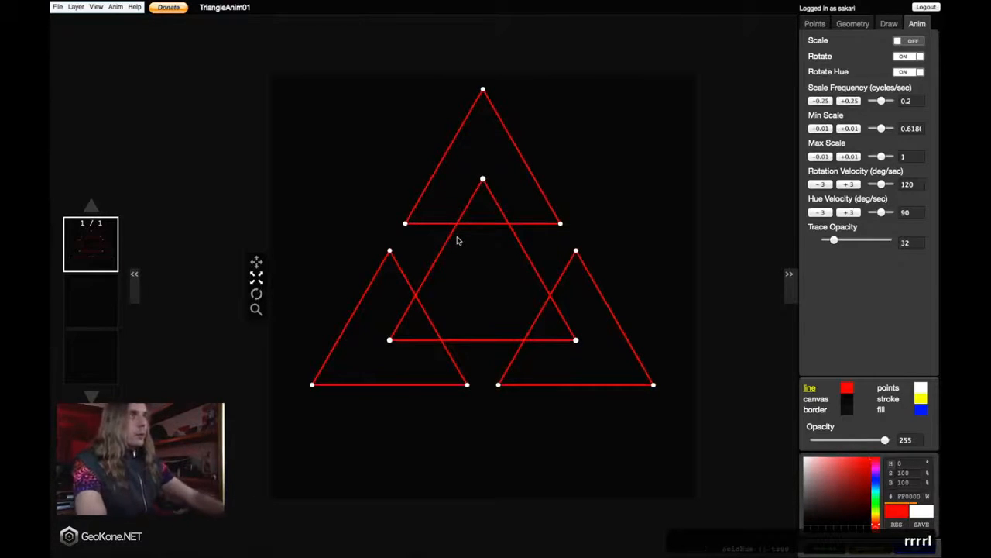
- Turn on Rotate Hue and preview the colour-changing rotation, switching tracing on and off again
{"action": "left_click", "coordinate": [907, 73]}
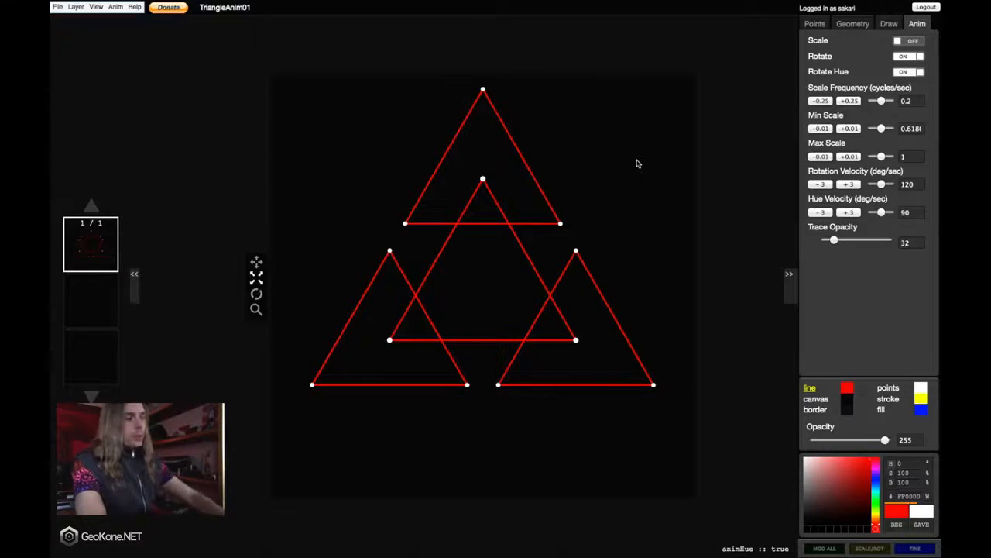
{"action": "key", "text": "0"}
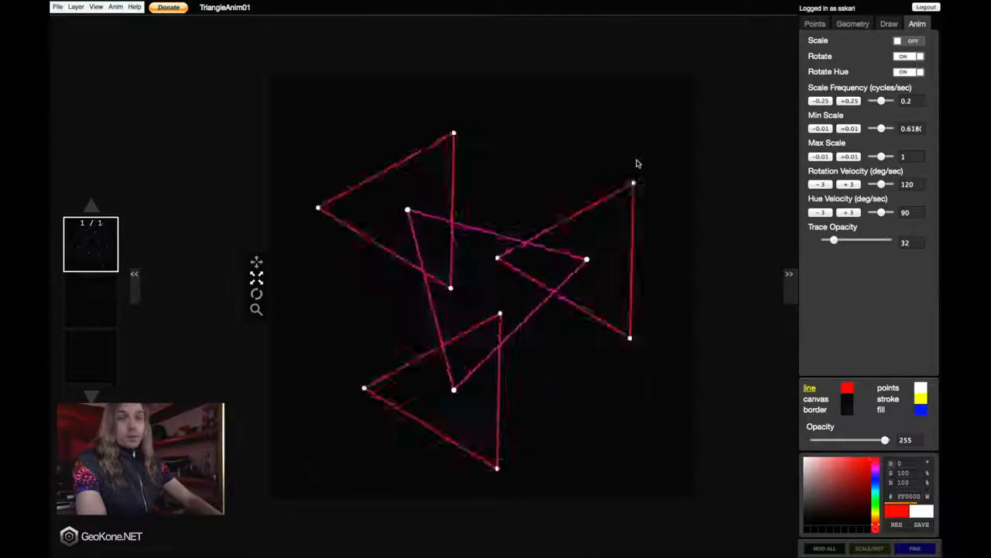
{"action": "key", "text": "p"}
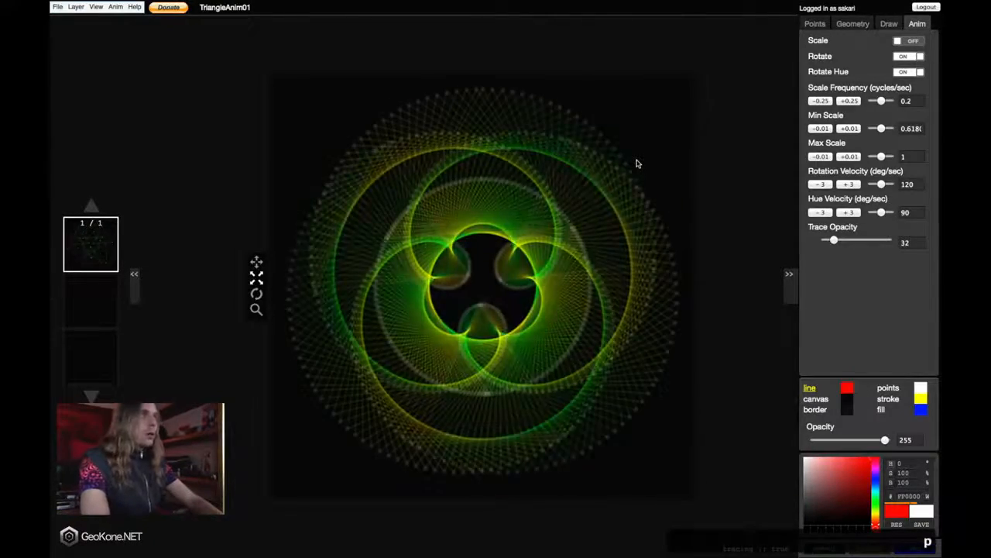
{"action": "key", "text": "p"}
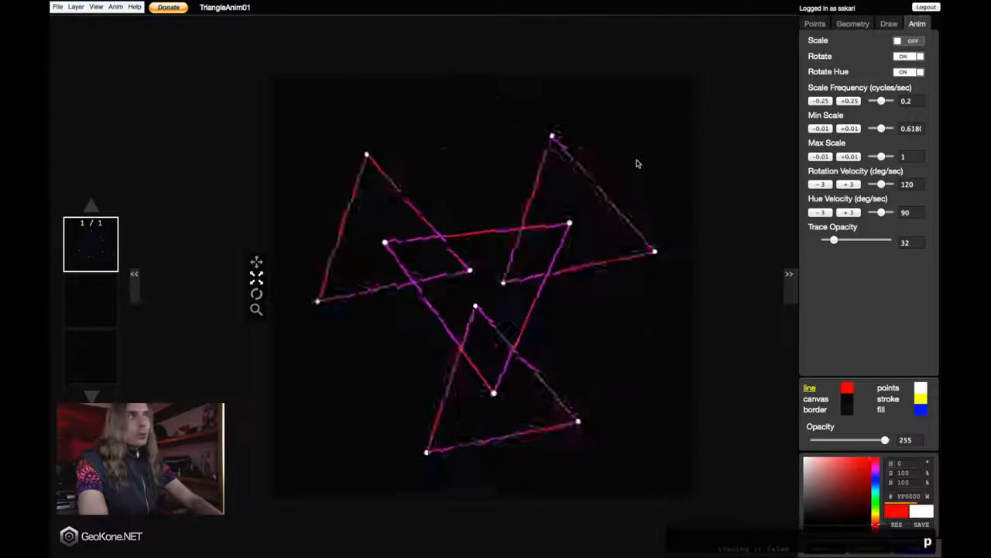
{"action": "key", "text": "0"}
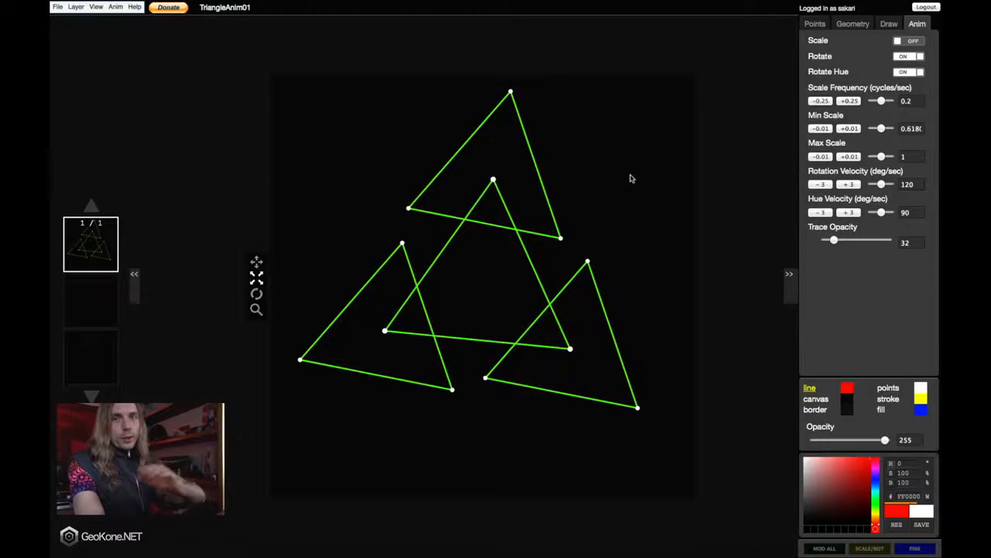
{"action": "key", "text": "0"}
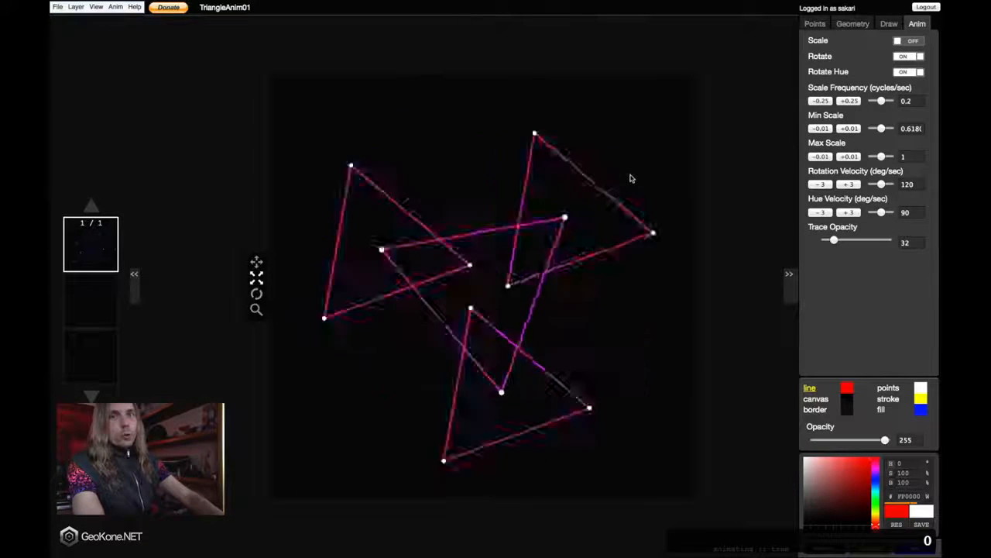
- Set the Hue Velocity to 120 deg/sec and the line colour's hue to 360
{"action": "key", "text": "0"}
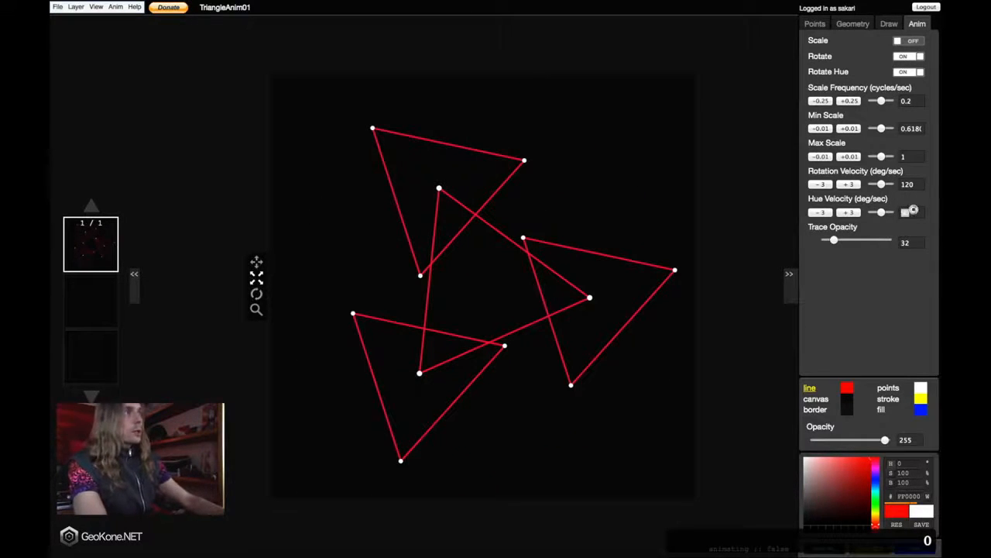
{"action": "key", "text": "BackSpace"}
{"action": "type", "text": "120"}
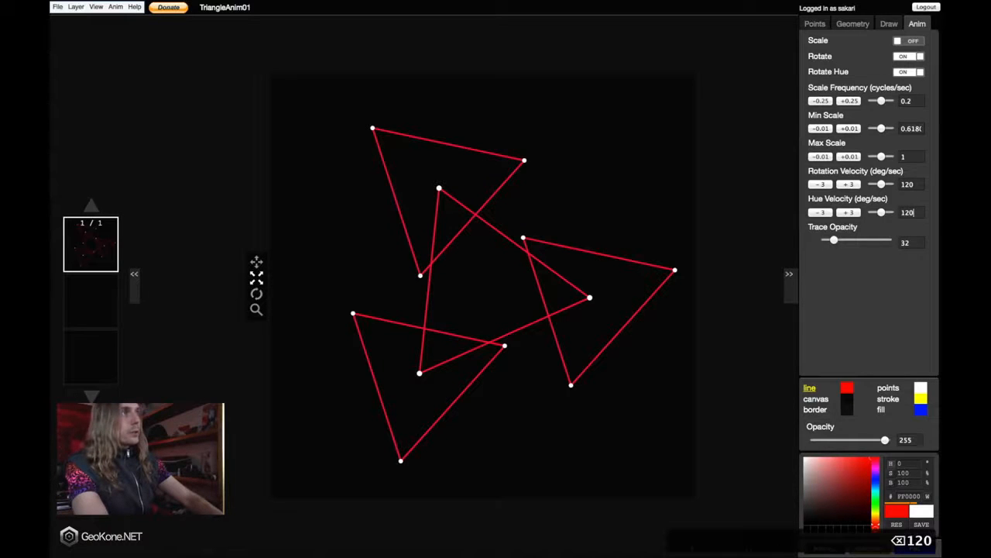
{"action": "type", "text": "0"}
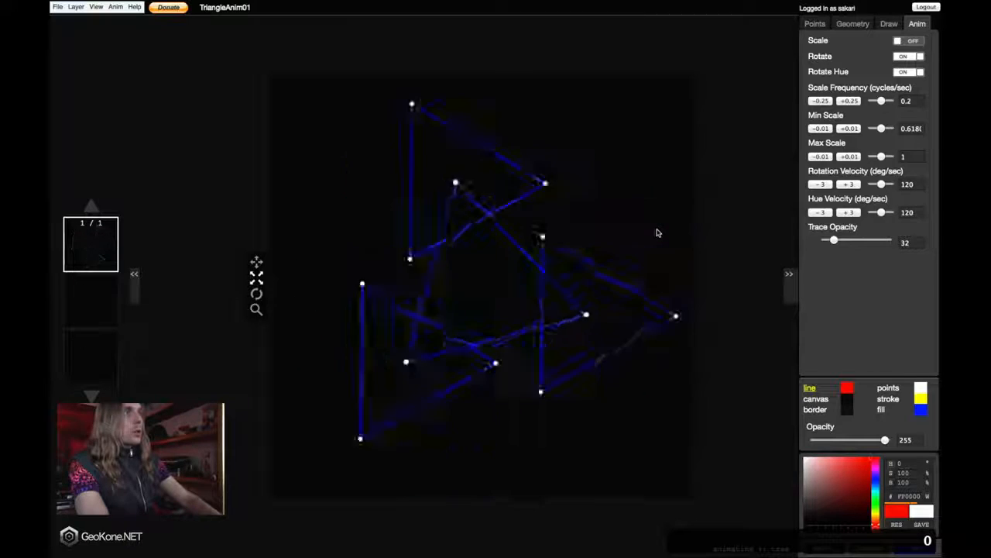
{"action": "type", "text": "0"}
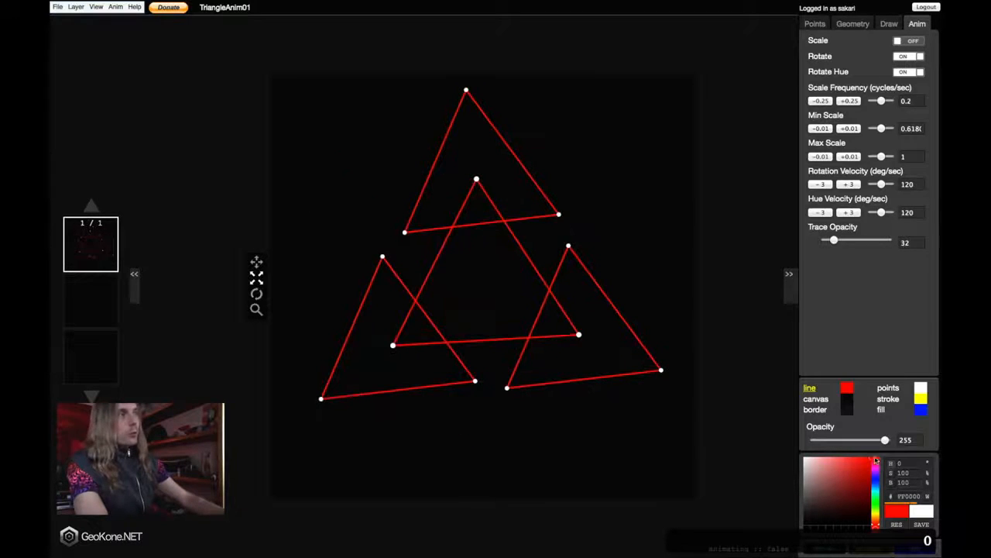
{"action": "mouse_move", "coordinate": [877, 465]}
{"action": "left_mouse_down"}
{"action": "mouse_move", "coordinate": [879, 528]}
{"action": "mouse_move", "coordinate": [880, 460]}
{"action": "left_mouse_up"}
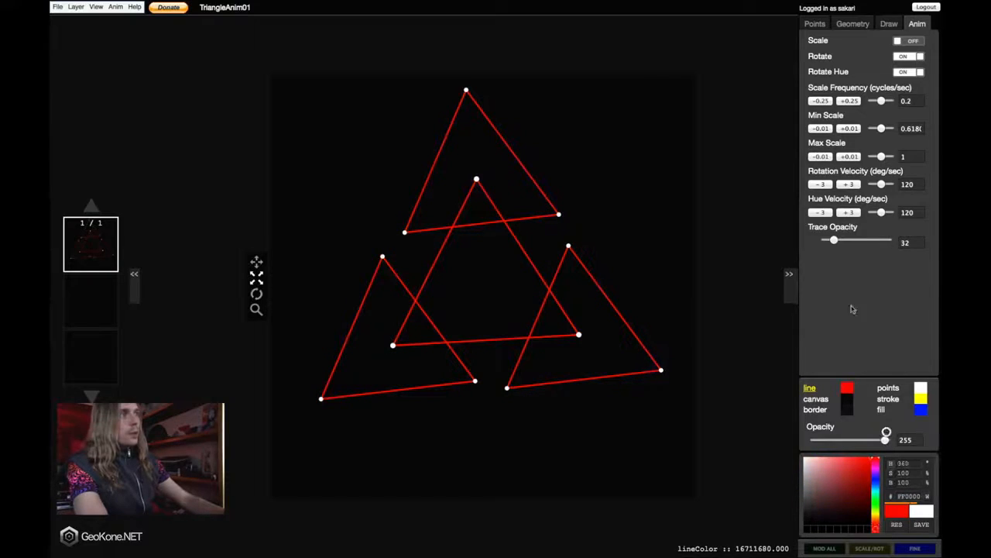
- Play the hue-rotating animation with tracing turned on, repeatedly stopping and restarting it to preview the colour trails
{"action": "key", "text": "0"}
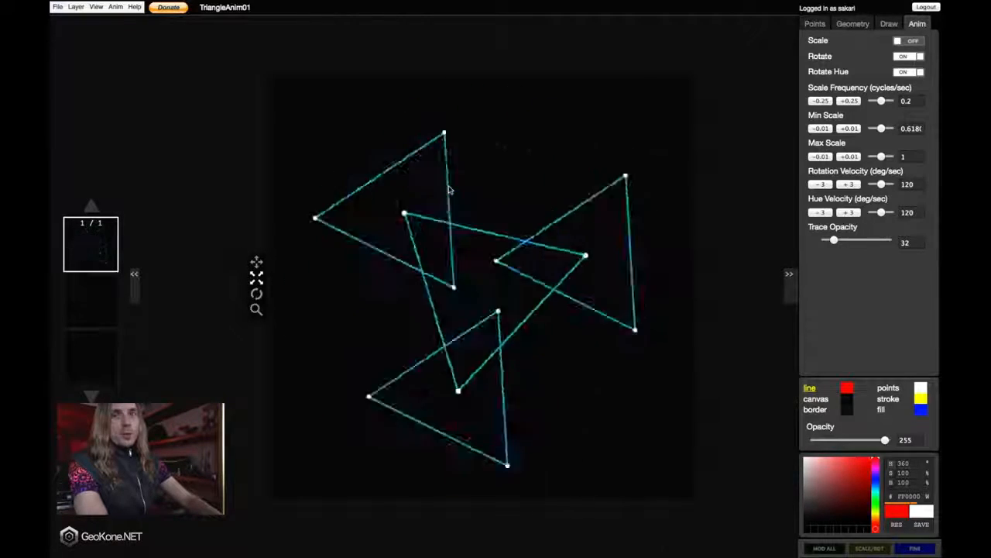
{"action": "key", "text": "p"}
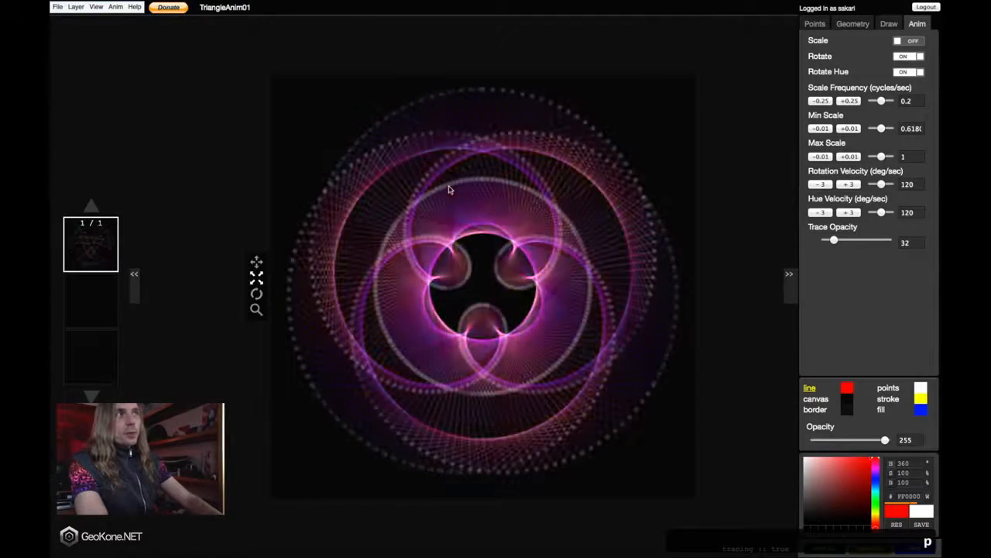
{"action": "key", "text": "0"}
{"action": "key", "text": "0"}
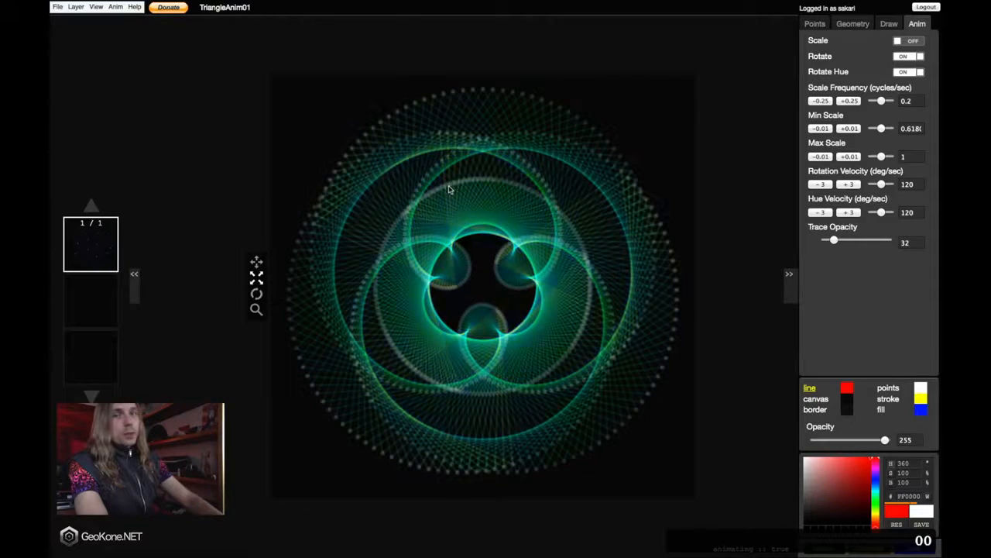
{"action": "key", "text": "0"}
{"action": "key", "text": "0"}
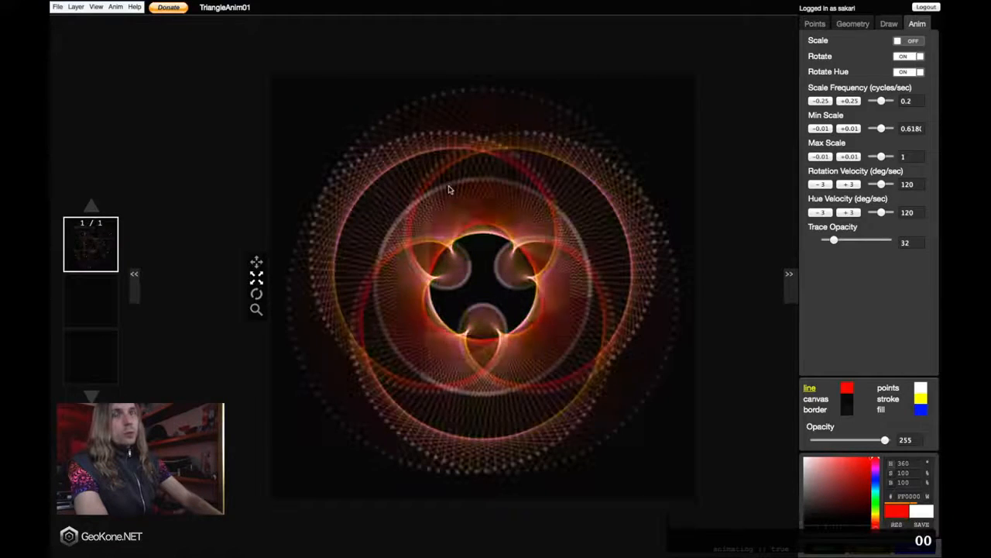
{"action": "key", "text": "0"}
{"action": "key", "text": "0"}
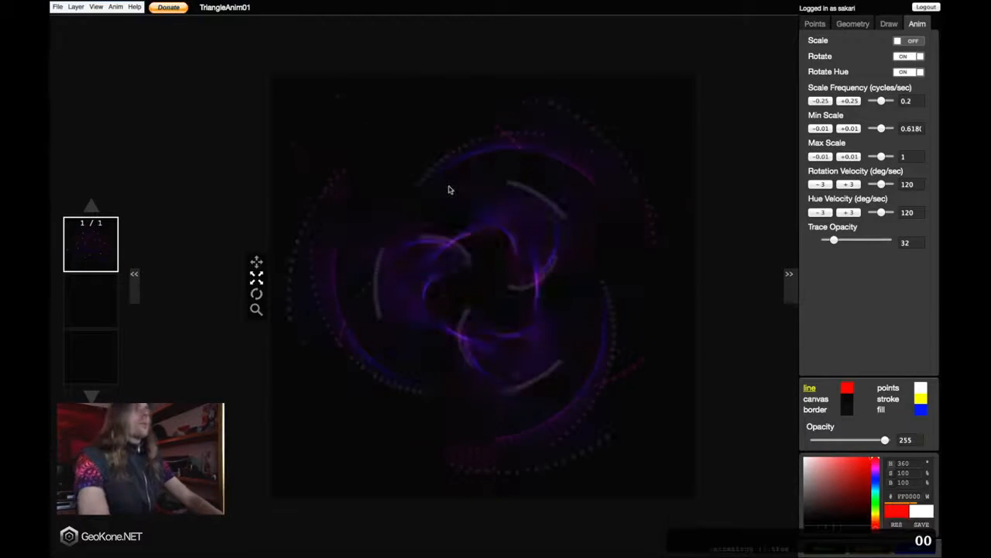
{"action": "key", "text": "s"}
{"action": "key", "text": "0"}
{"action": "key", "text": "x"}
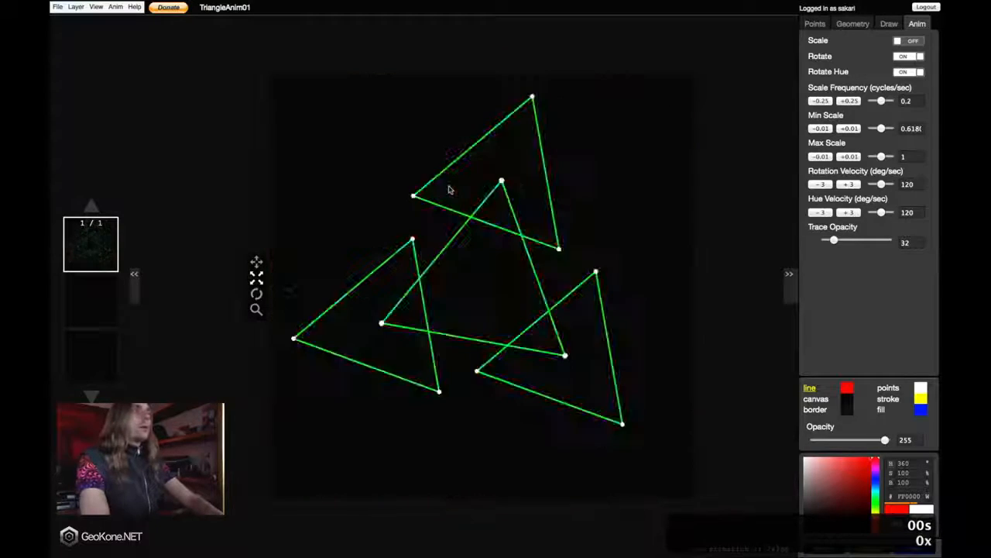
{"action": "key", "text": "0"}
{"action": "key", "text": "0"}
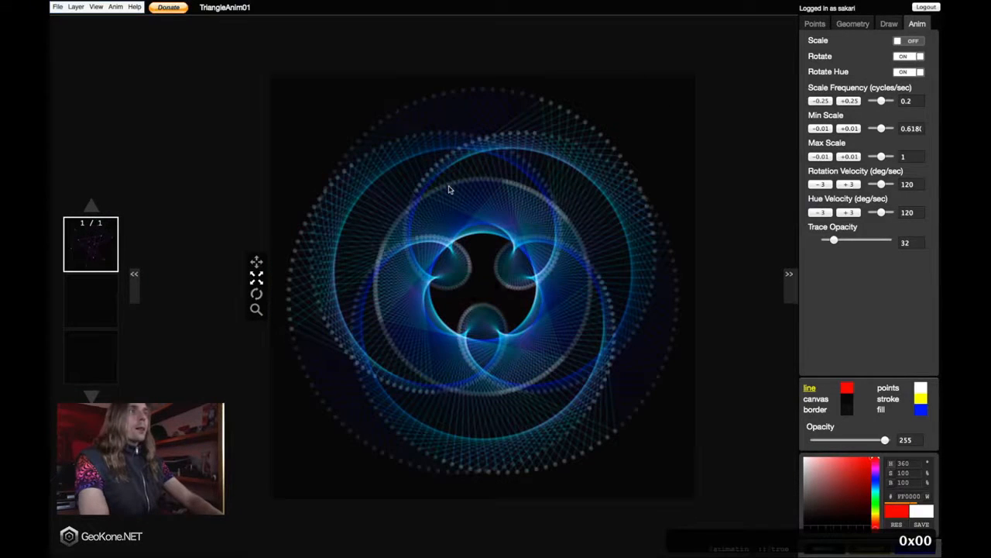
{"action": "key", "text": "0"}
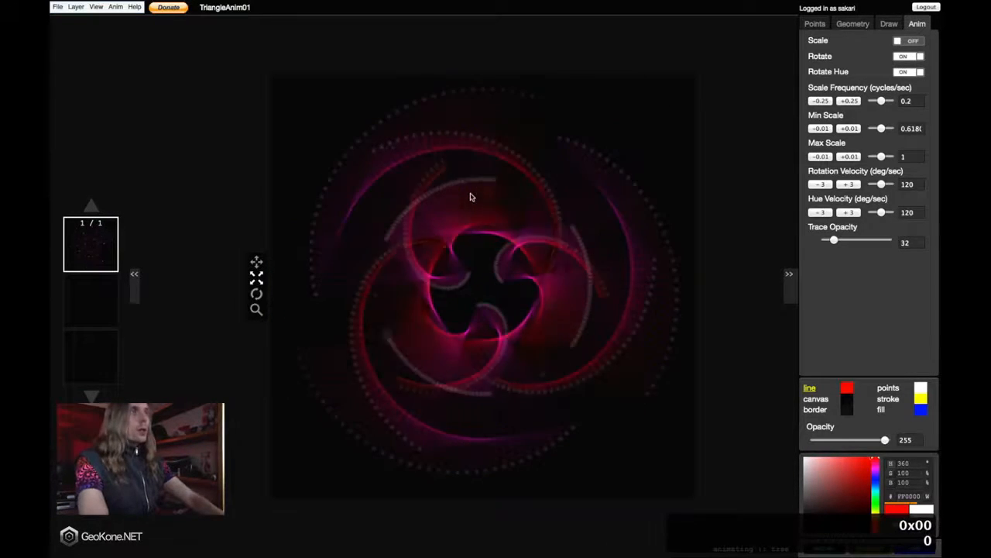
{"action": "key", "text": "0"}
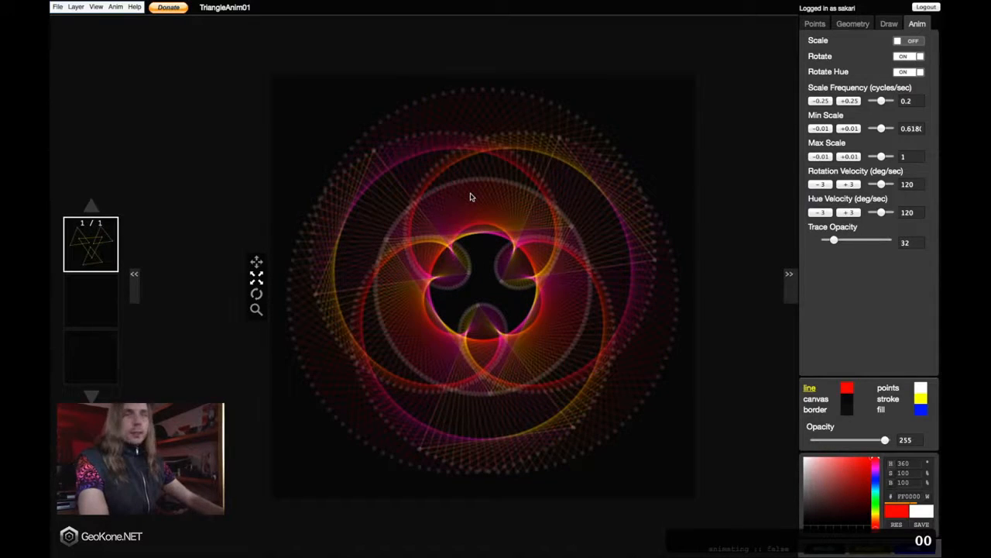
- Switch to Final Cut Pro and view the GeokoneAnimation01 project
{"action": "key", "text": "ctrl+Left"}
{"action": "mouse_move", "coordinate": [51, 302]}
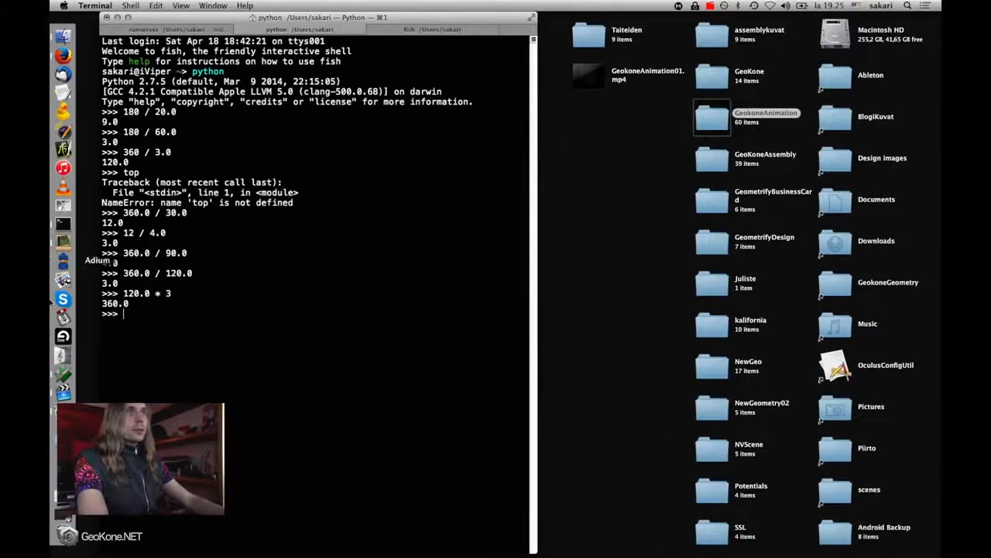
{"action": "left_click", "coordinate": [64, 394]}
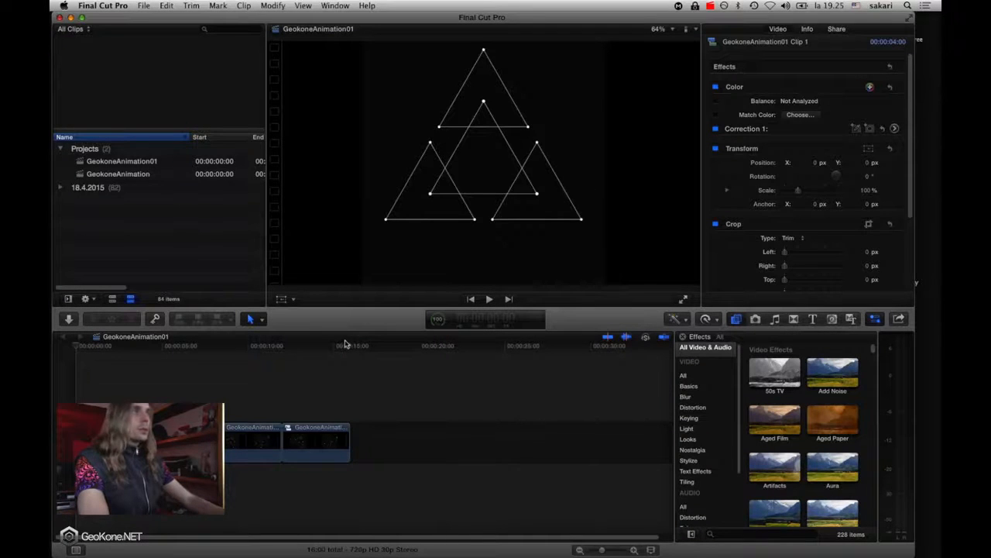
- Switch to Finder, preview GeokoneAnimation01.mp4 from the Desktop folder, watch it full screen and return to the windowed preview
{"action": "left_click", "coordinate": [61, 43]}
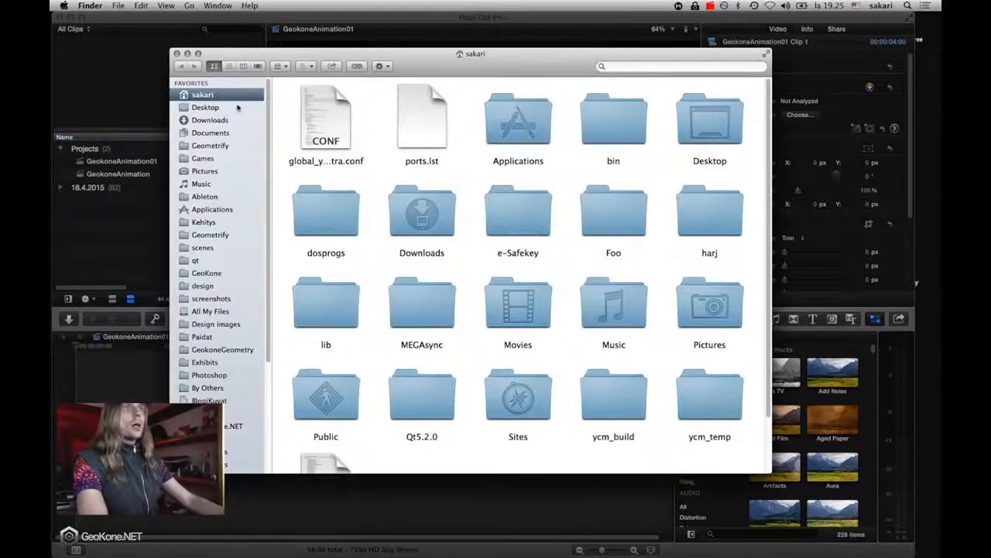
{"action": "left_click", "coordinate": [232, 108]}
{"action": "left_click", "coordinate": [339, 96]}
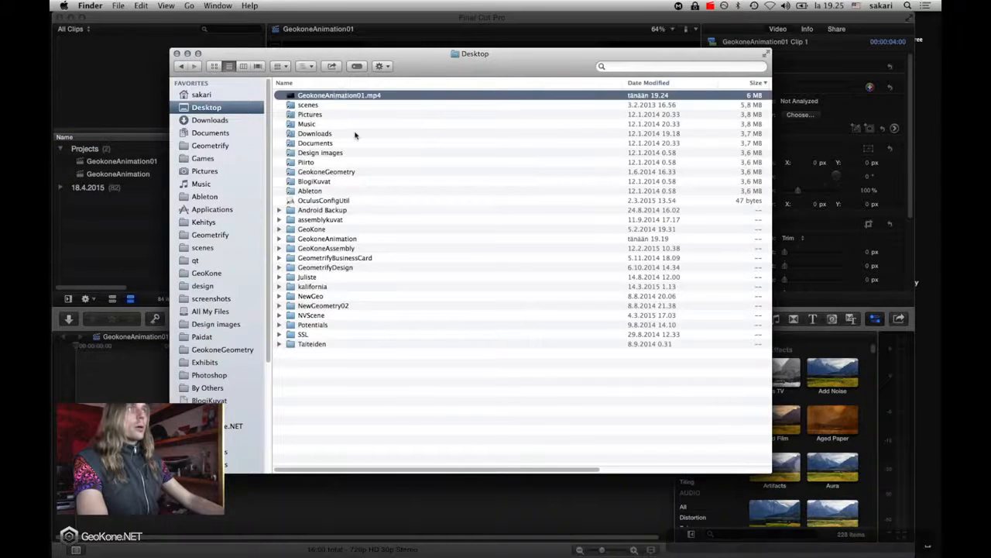
{"action": "key", "text": "space"}
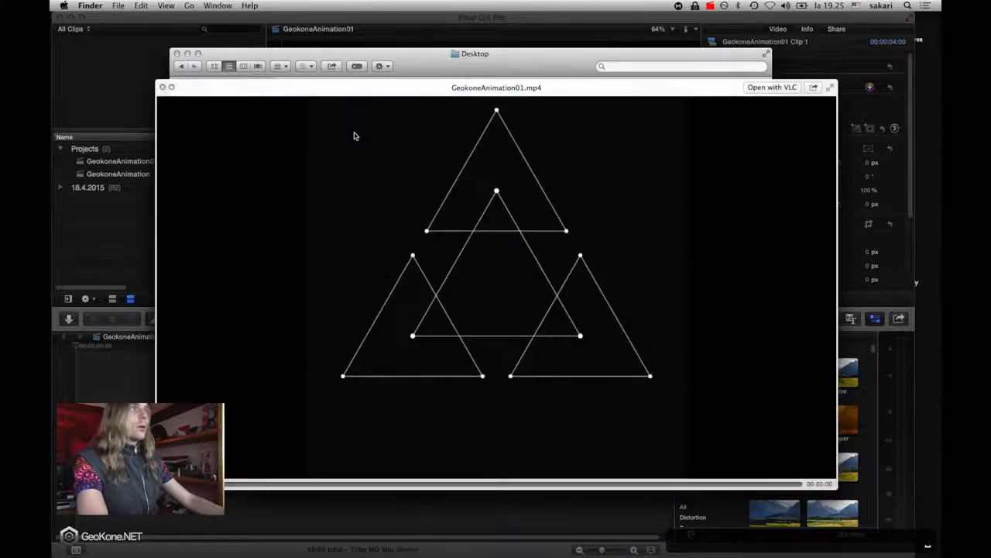
{"action": "left_click", "coordinate": [832, 87]}
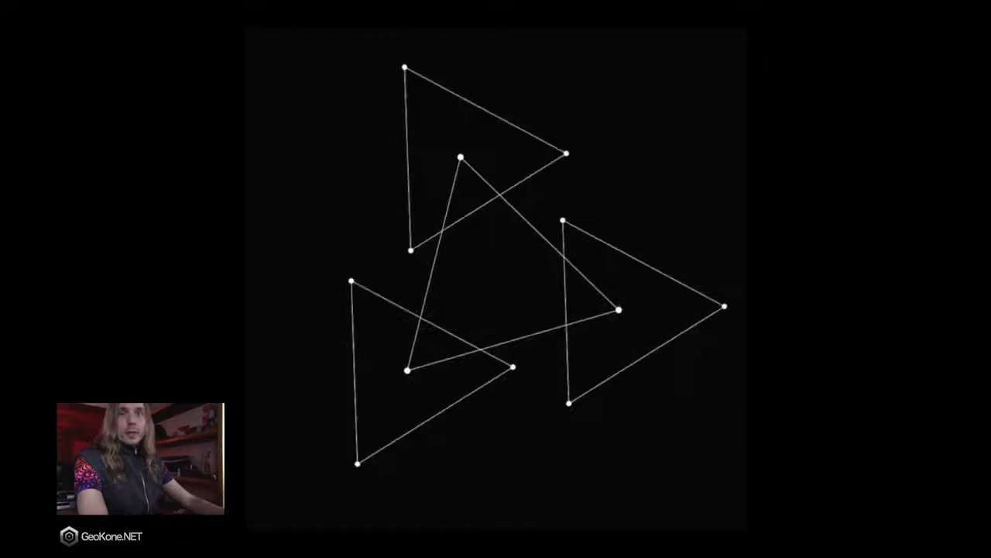
{"action": "key", "text": "Escape"}
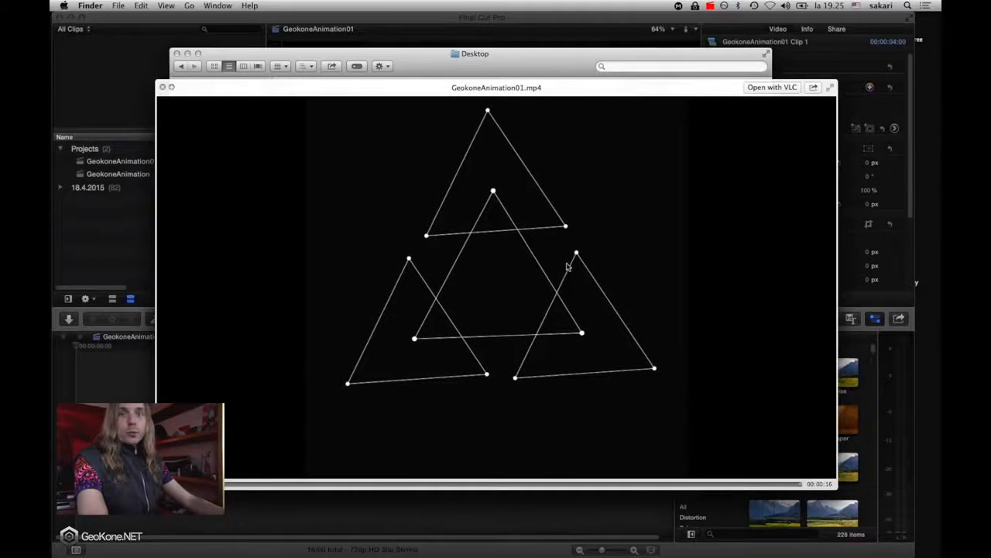